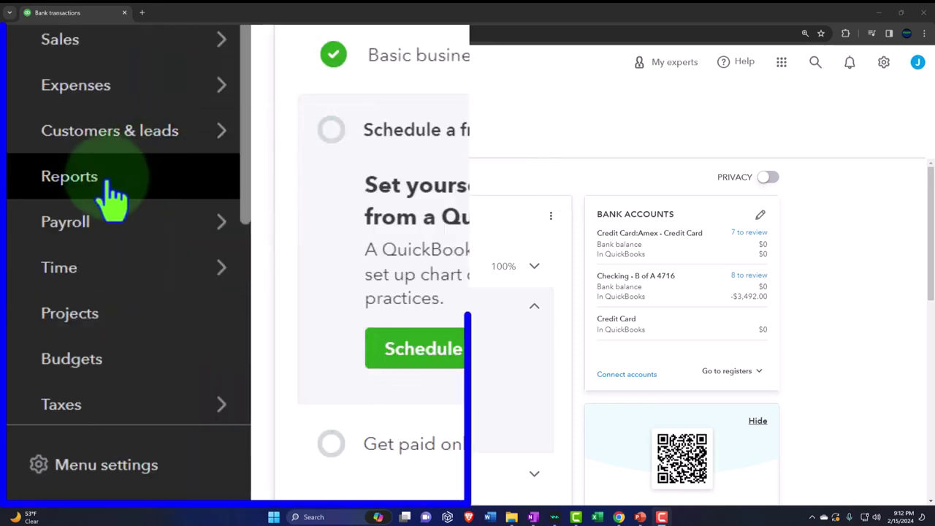
Step: Open the Balance Sheet, Profit and Loss, and Trial Balance reports from the report favorites, each in its own browser tab
click(58, 333)
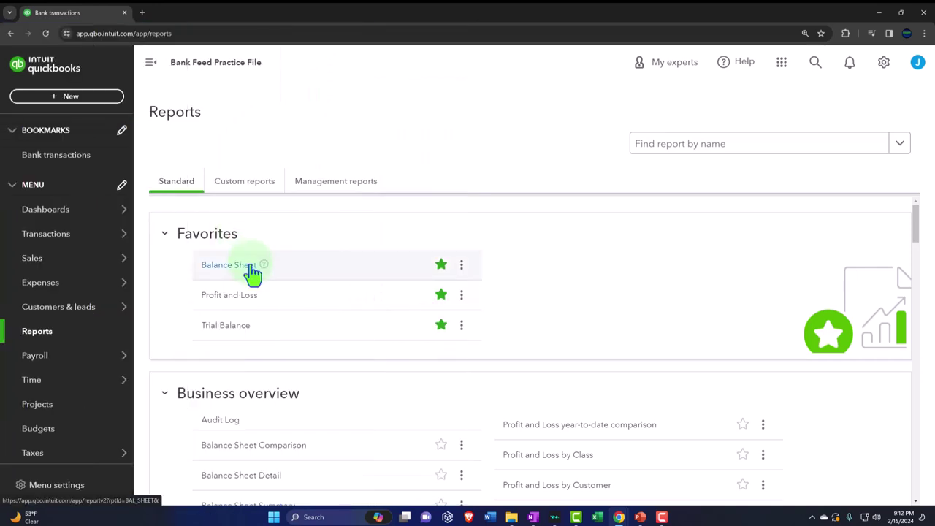
right_click(248, 267)
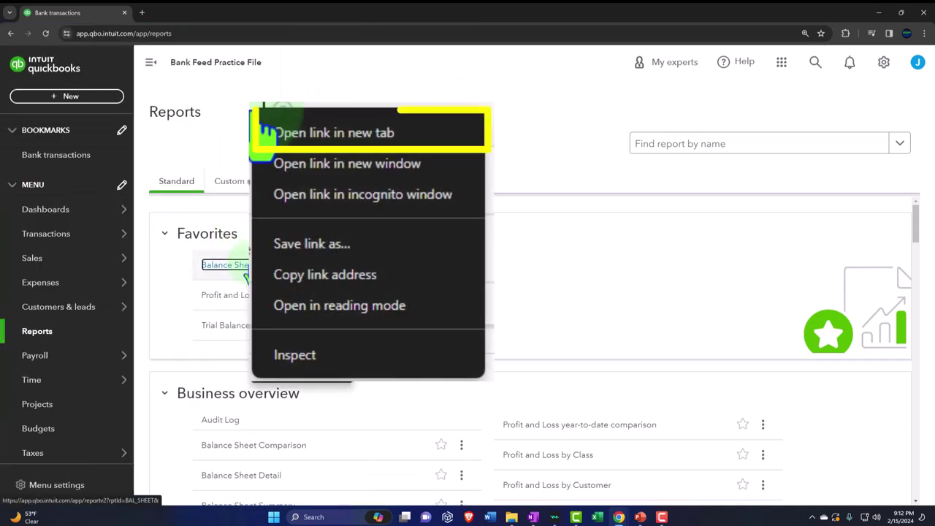
click(394, 145)
right_click(247, 305)
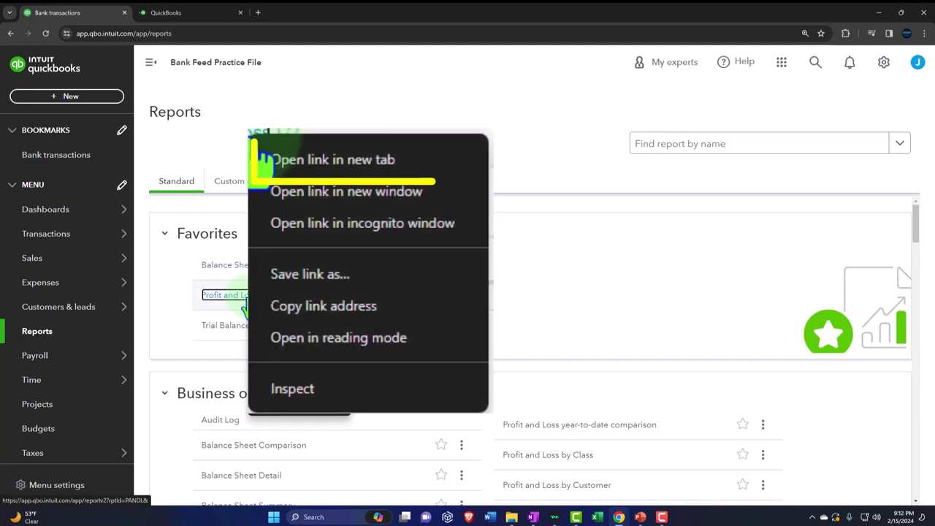
click(413, 164)
right_click(245, 336)
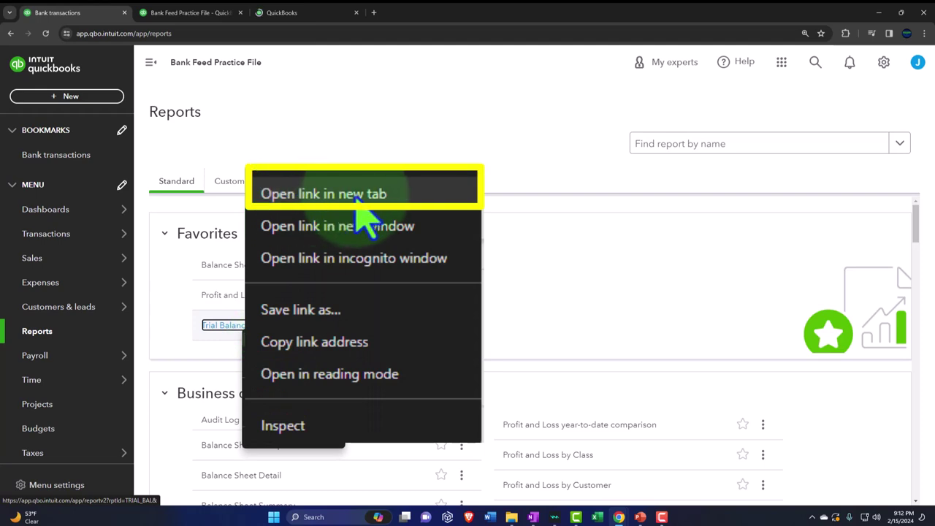
click(358, 196)
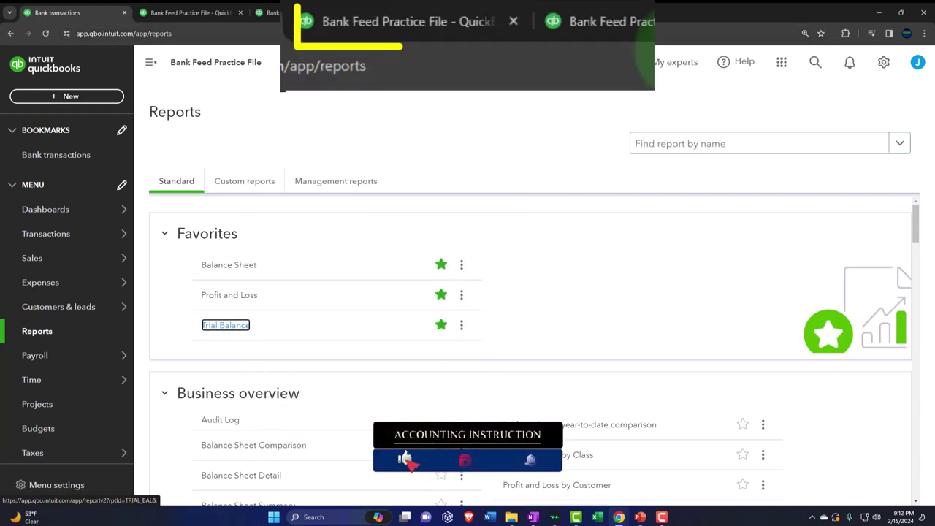
Step: Run the Balance Sheet for 01/01/2024 to 03/31/2024 with columns displayed by months
click(186, 12)
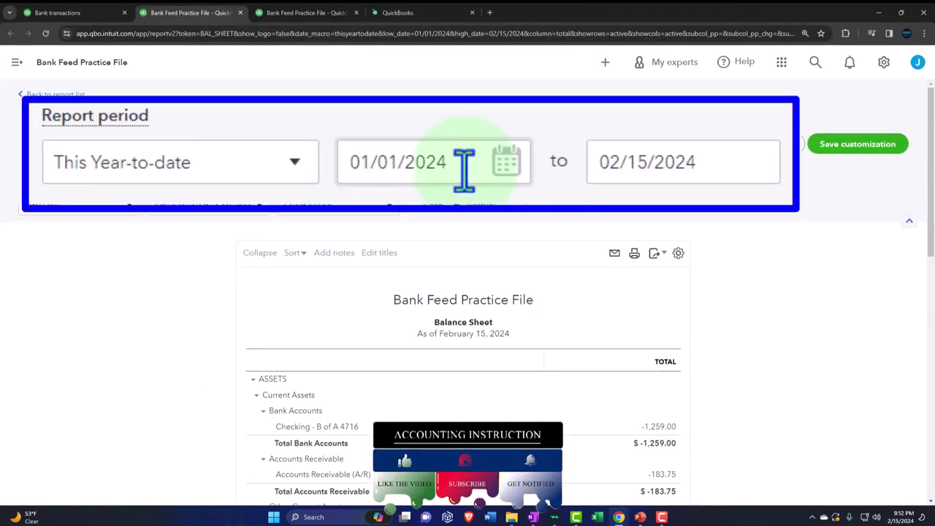
click(465, 172)
text(01/01/202)
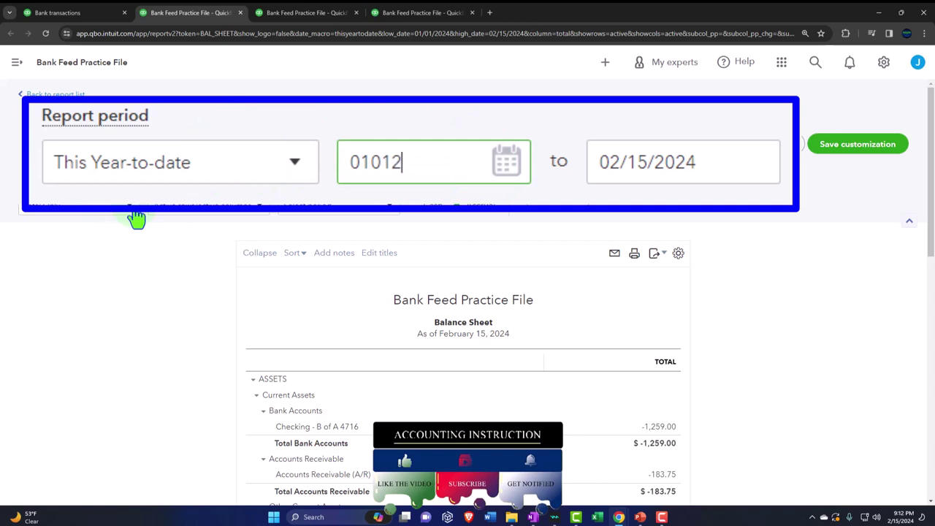
text(4)
key(Tab)
text(033124)
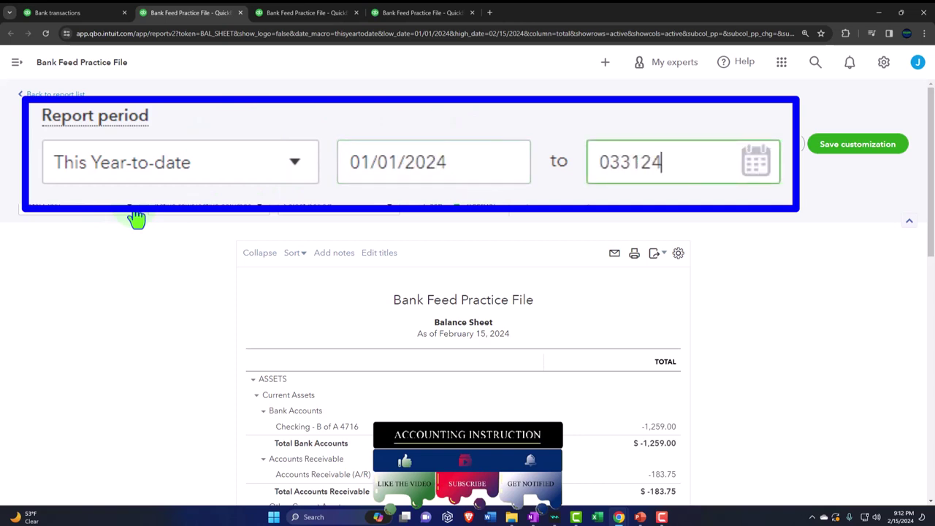
click(134, 212)
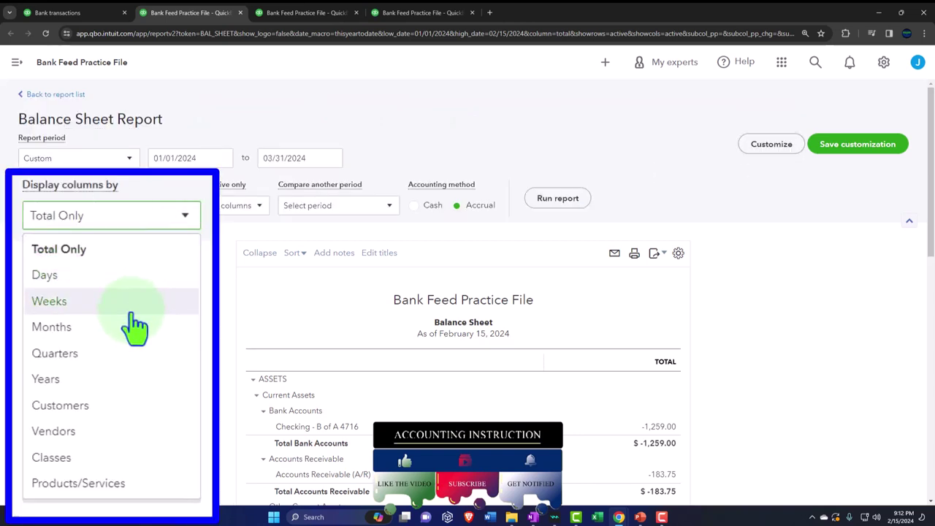
click(127, 328)
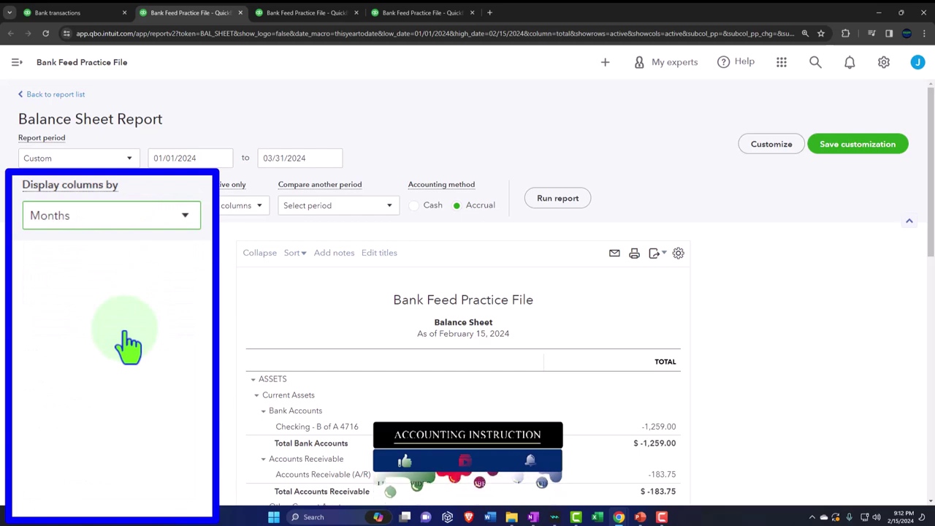
click(546, 206)
Step: Run the Profit and Loss report for 01/01/2024 to 03/31/2024 with columns displayed by months
click(315, 13)
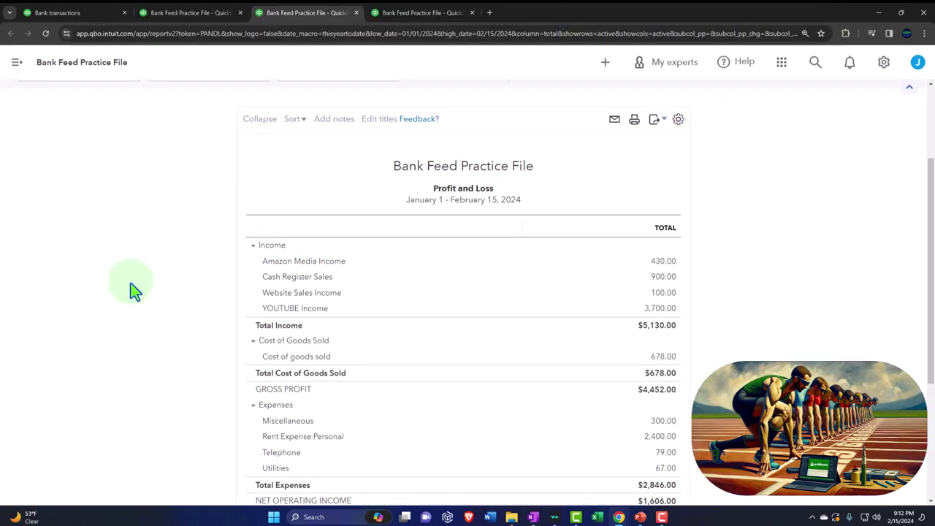
scroll(133, 290, up, 2)
click(184, 154)
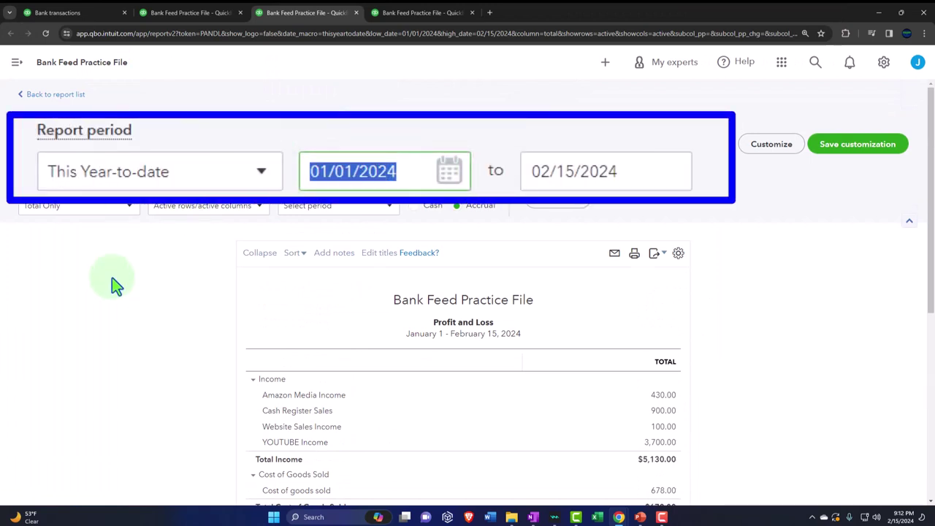
text(01012024)
key(Tab)
text(0)
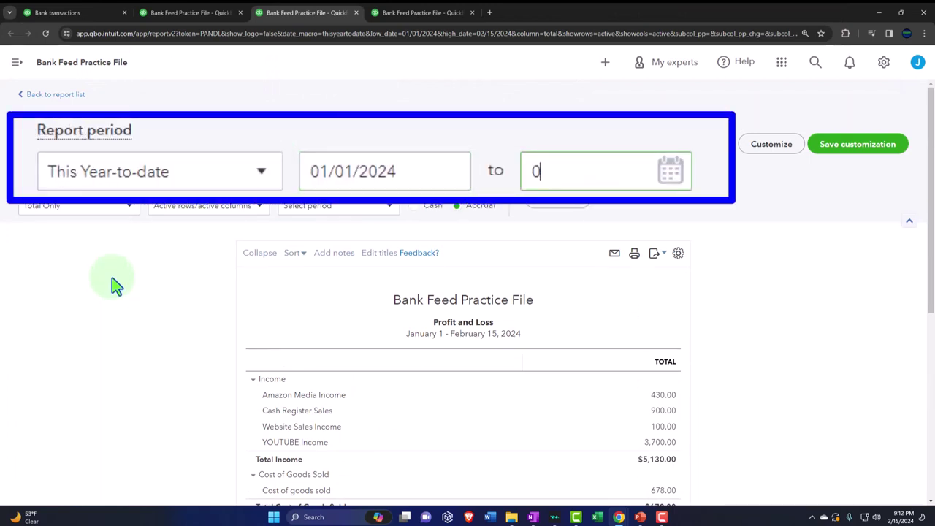
text(3/31/2024)
key(Tab)
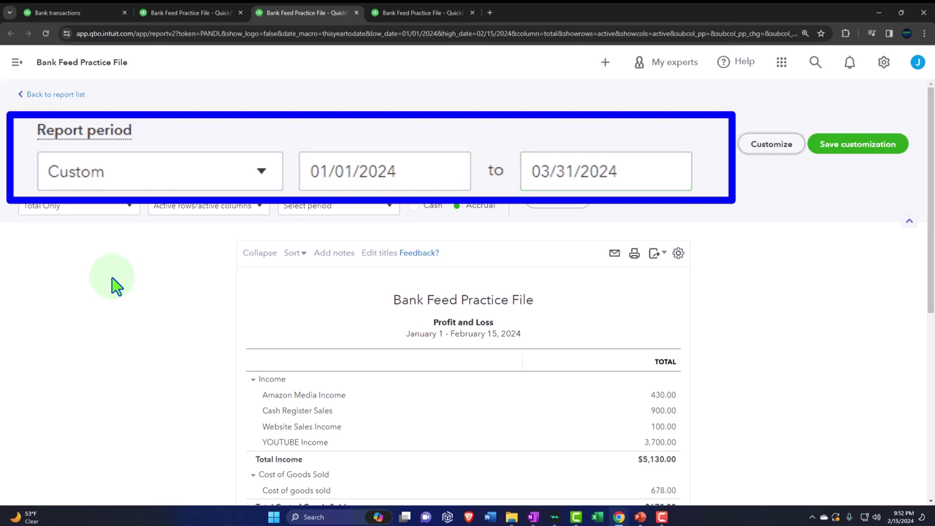
click(129, 207)
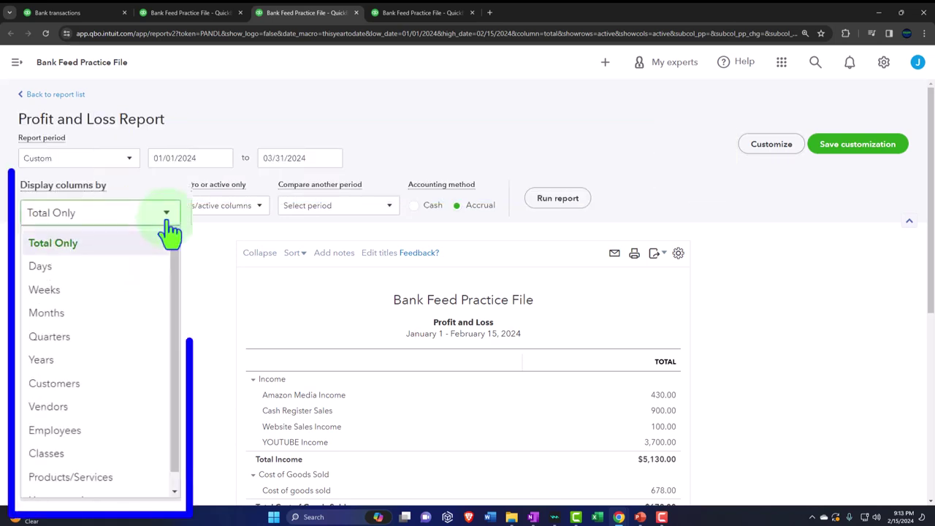
click(122, 316)
click(557, 207)
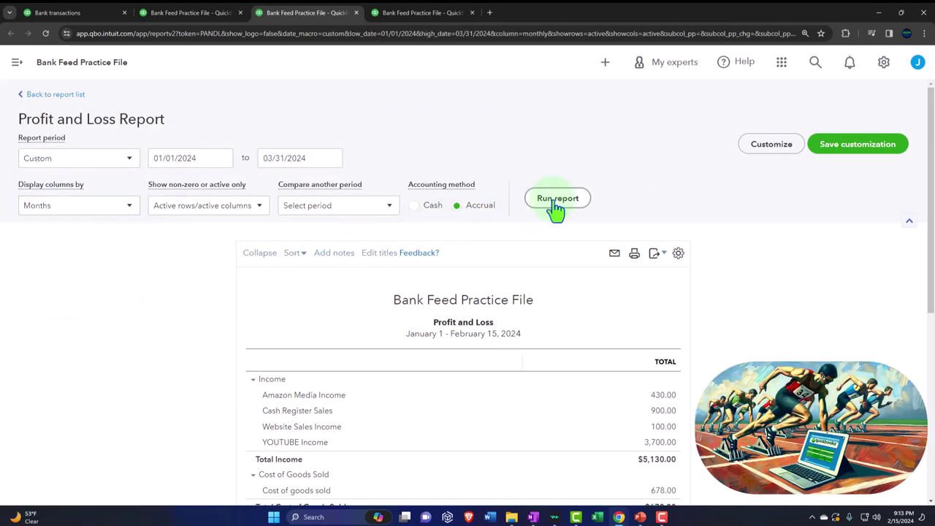
Step: Collapse the navigation menu and run the Trial Balance for 01/01/2024 to 03/31/2024 with columns displayed by months
click(413, 13)
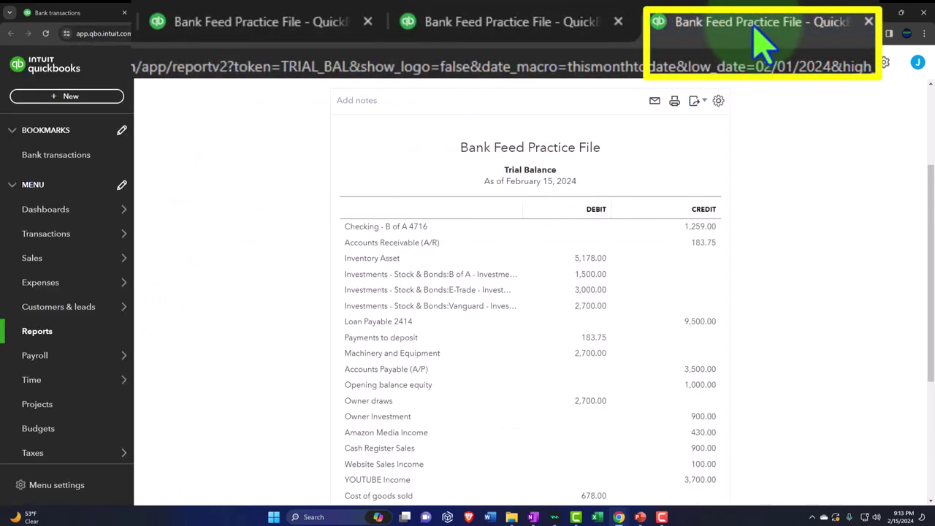
click(151, 64)
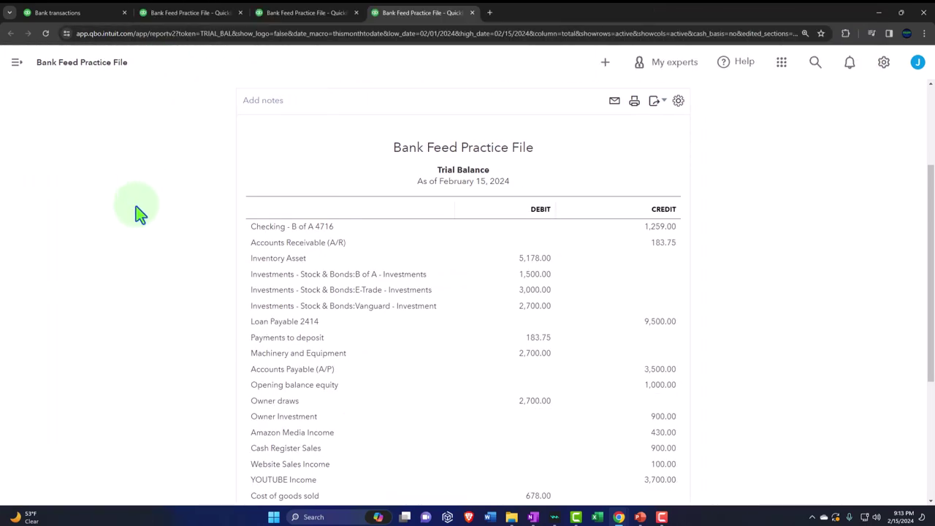
scroll(139, 208, up, 3)
click(201, 157)
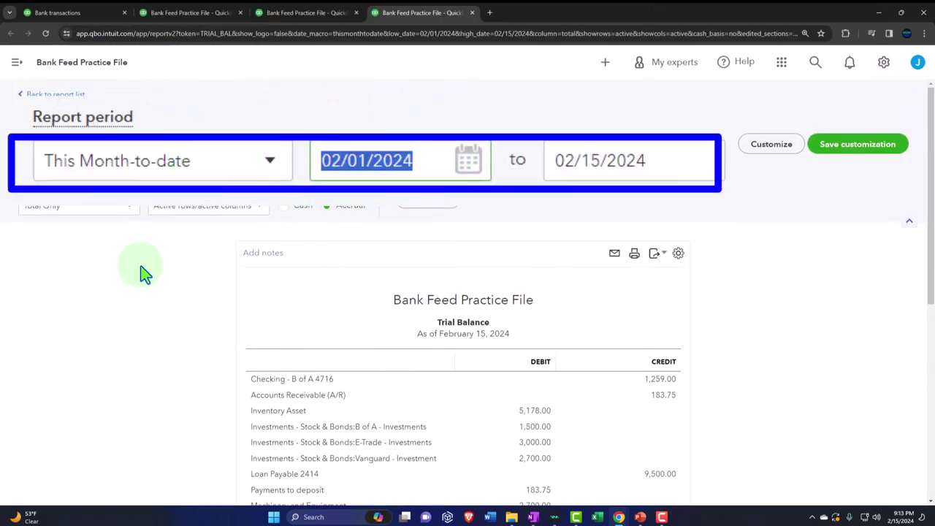
text(01/01/2024)
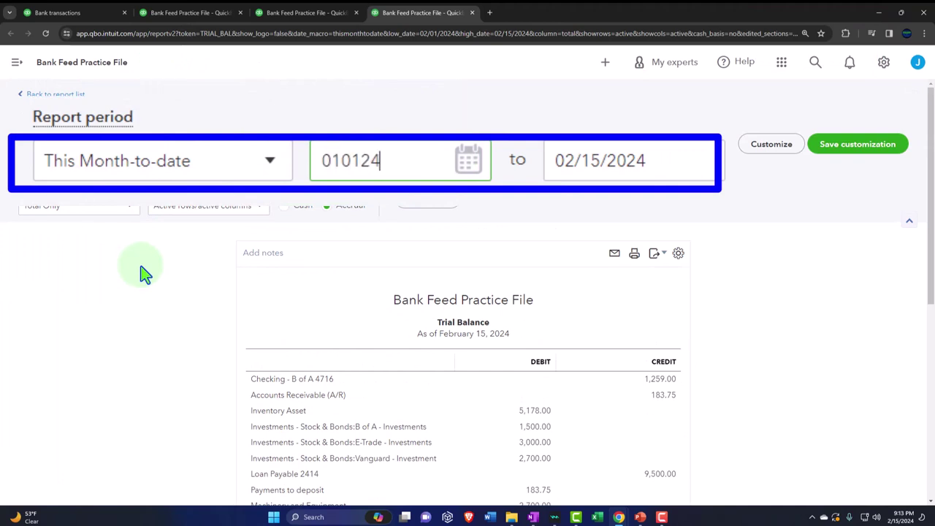
key(Tab)
text(03/31/202)
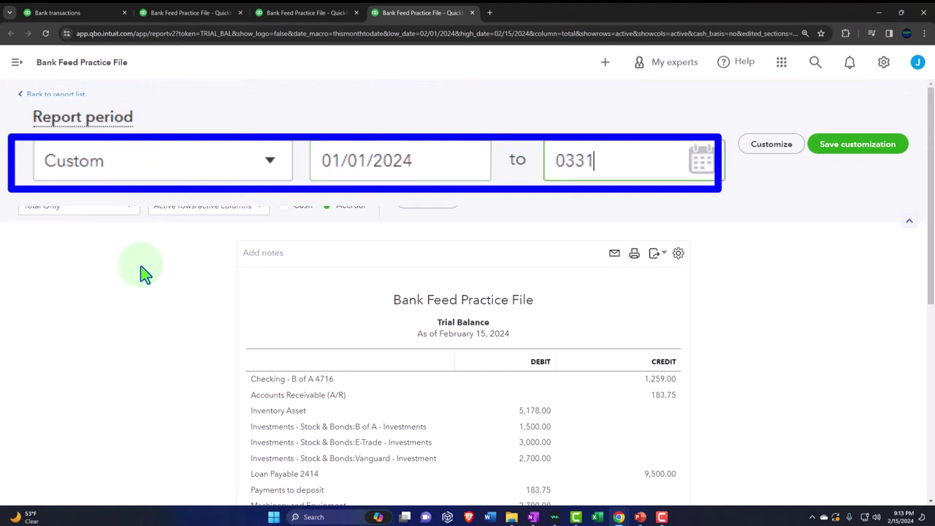
text(4)
key(Tab)
click(131, 208)
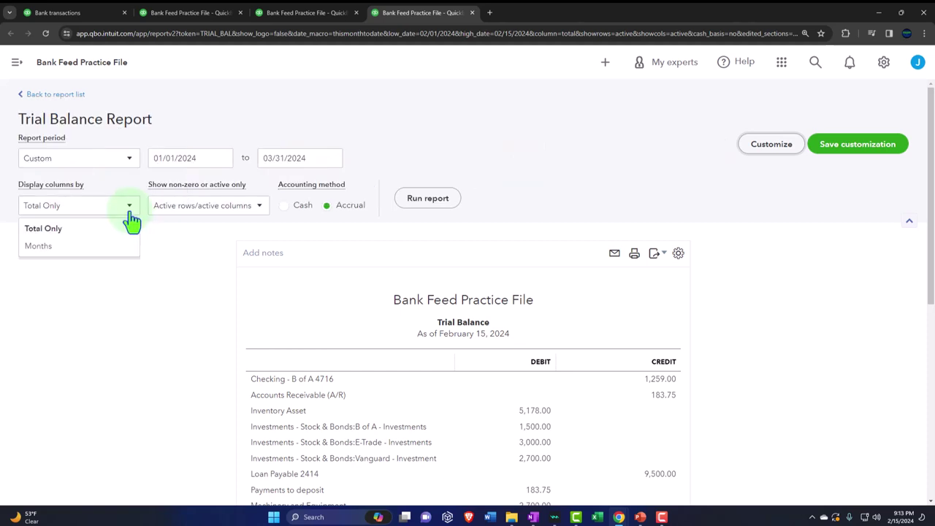
click(209, 307)
click(428, 198)
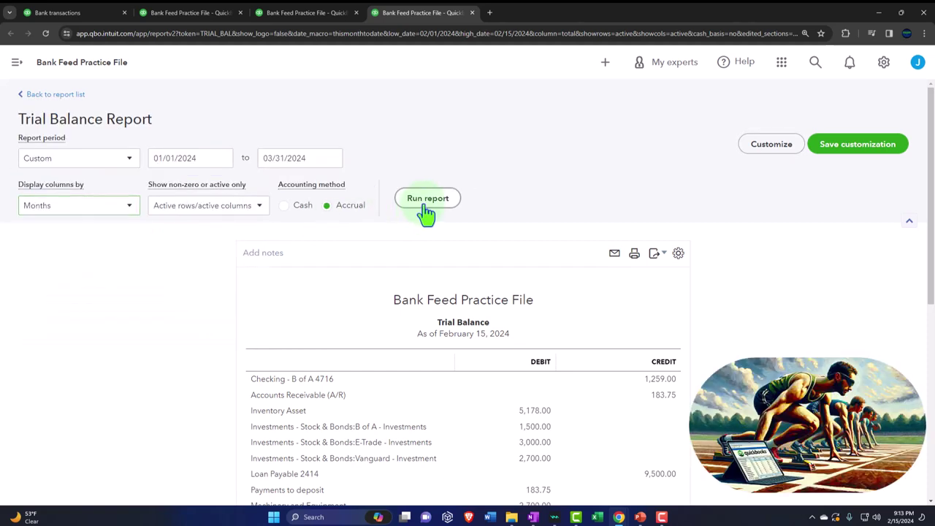
Step: Review the monthly Balance Sheet from the current assets through liabilities and equity
click(211, 16)
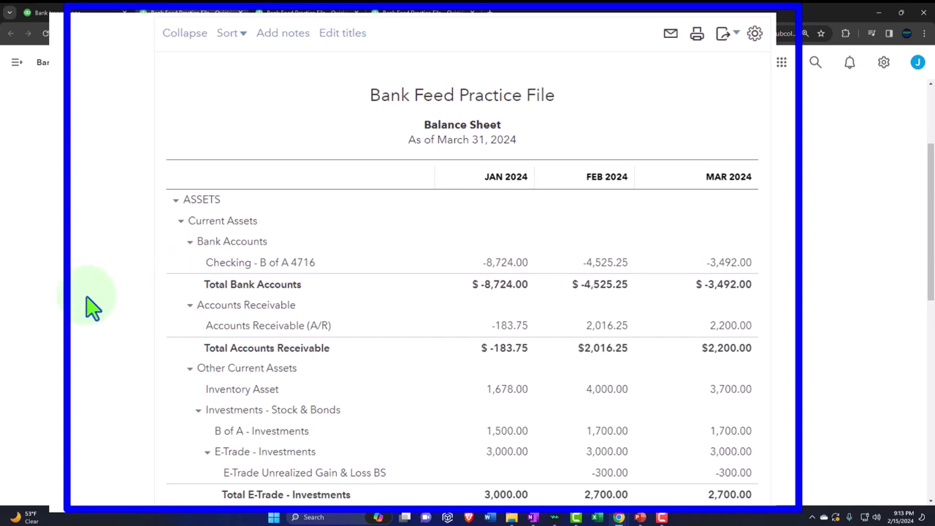
scroll(91, 307, down, 7)
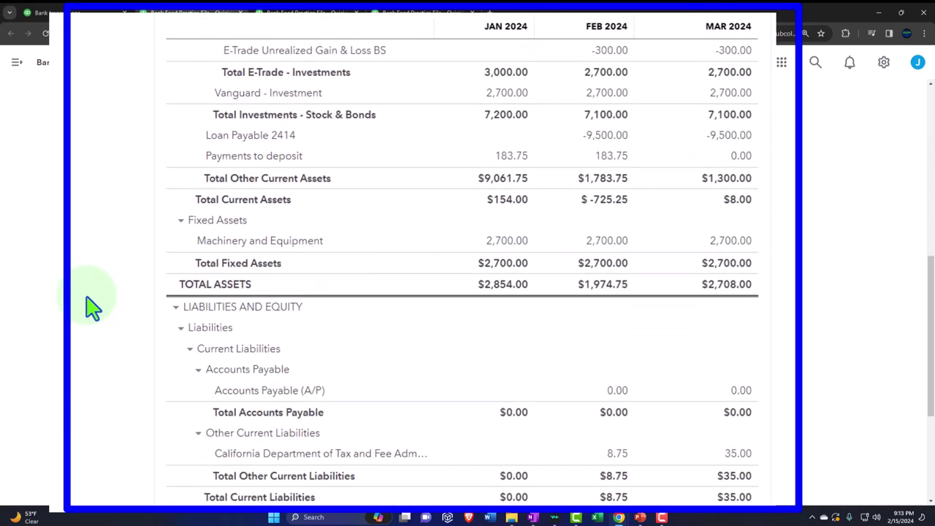
scroll(91, 307, down, 2)
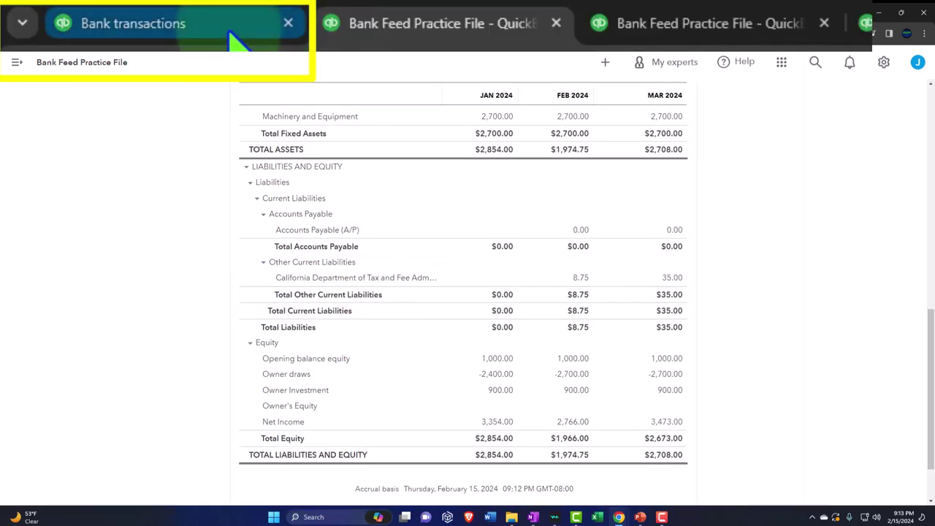
Step: Return to the bank transactions with the navigation menu collapsed and show the Amex credit card's list for review
key(alt+Left)
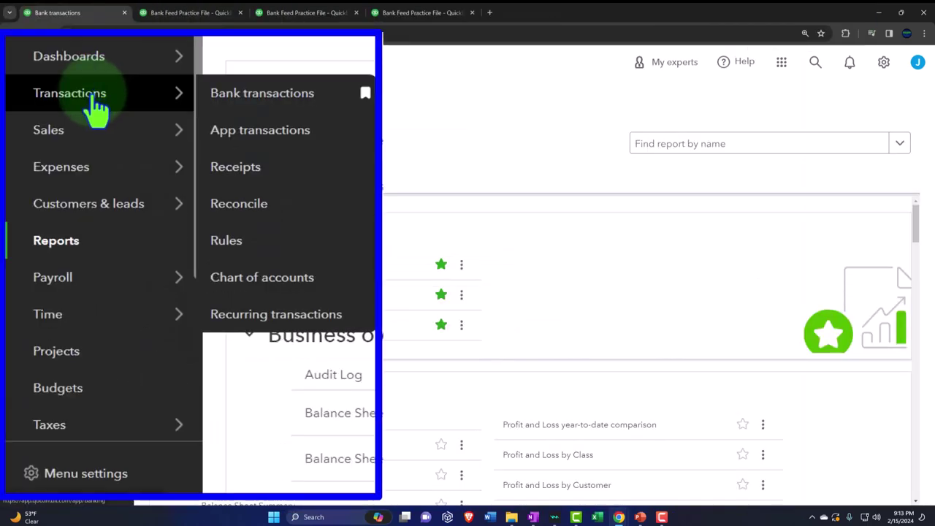
click(62, 235)
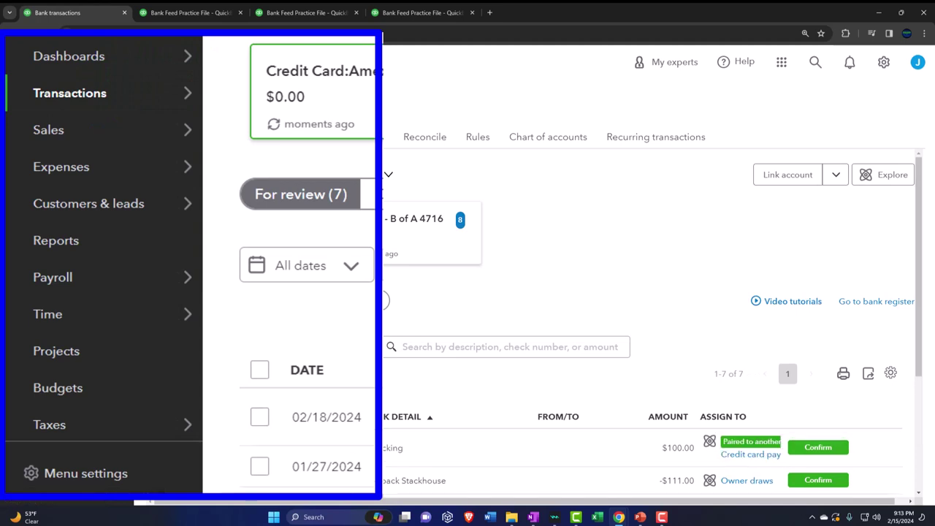
click(144, 62)
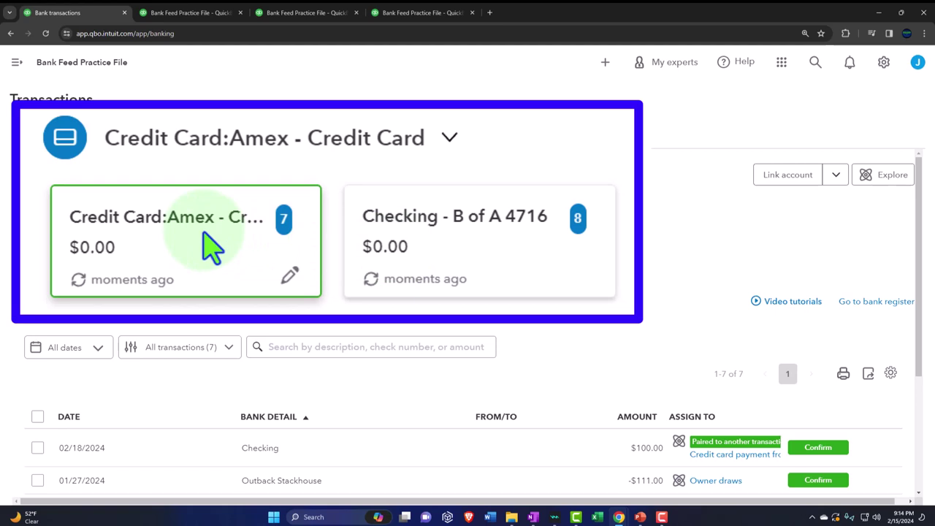
scroll(116, 235, down, 3)
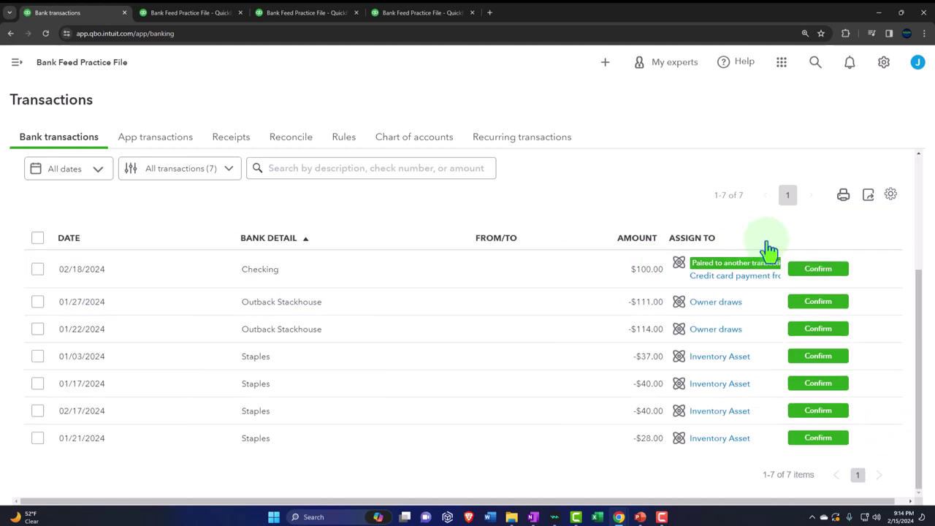
Step: Review the column, grouping, automation and transaction detail settings of the bank transactions table
click(891, 196)
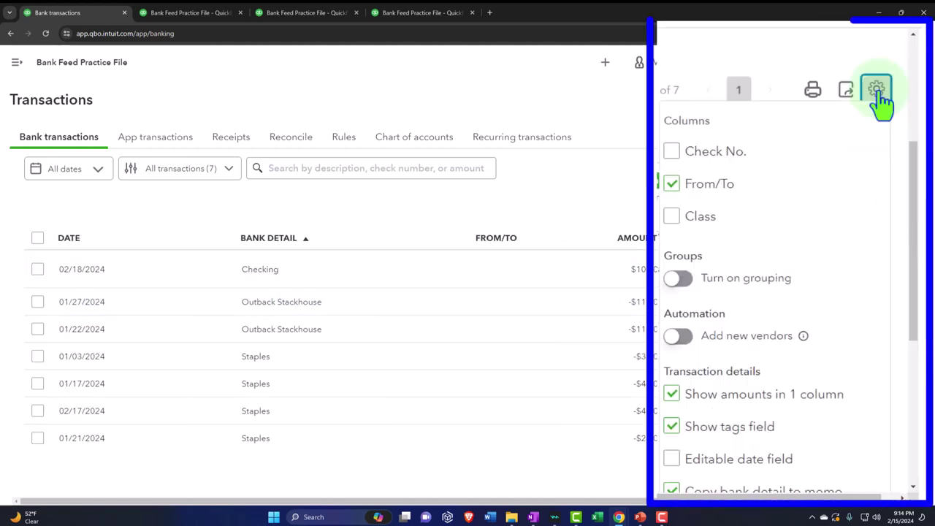
scroll(824, 271, down, 1)
scroll(829, 270, down, 3)
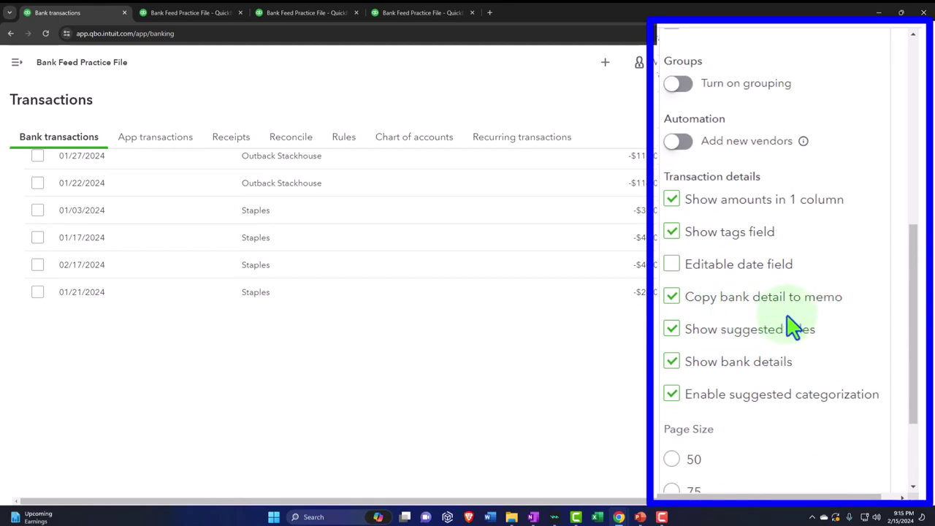
click(599, 413)
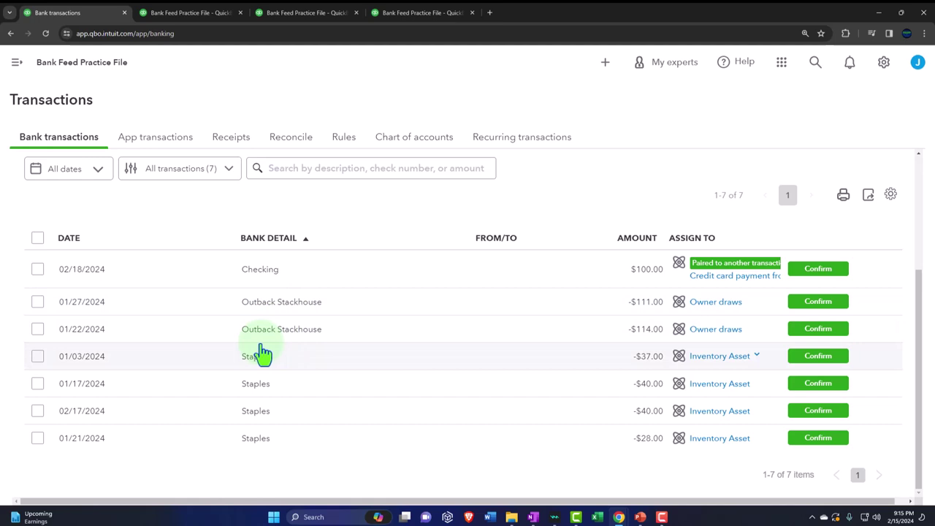
Step: Expand the 01/03/2024 Staples transaction and add Staples as a new vendor for it
click(191, 369)
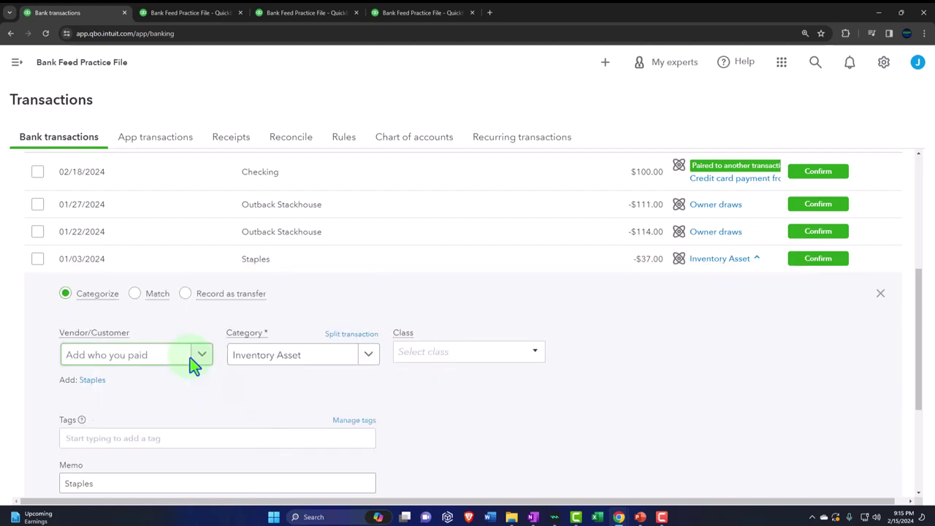
scroll(190, 357, down, 1)
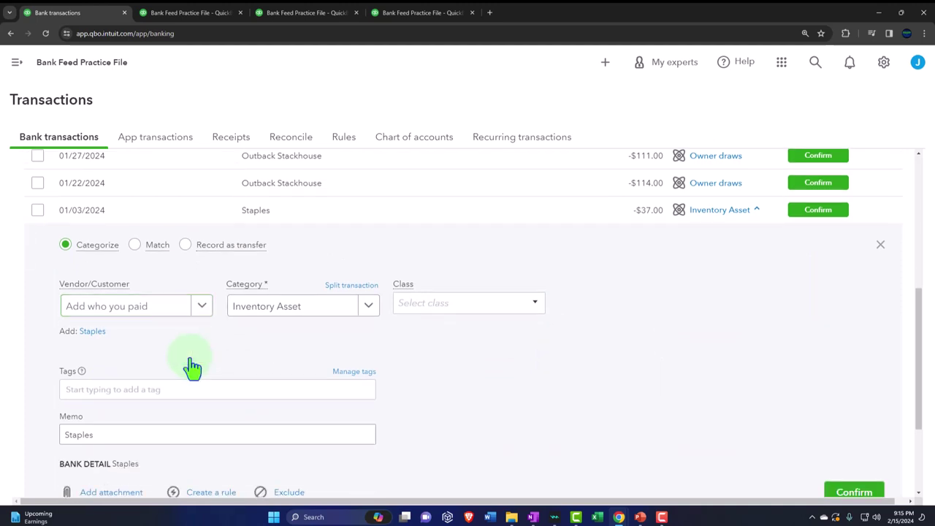
scroll(190, 365, down, 1)
drag(121, 388, 51, 385)
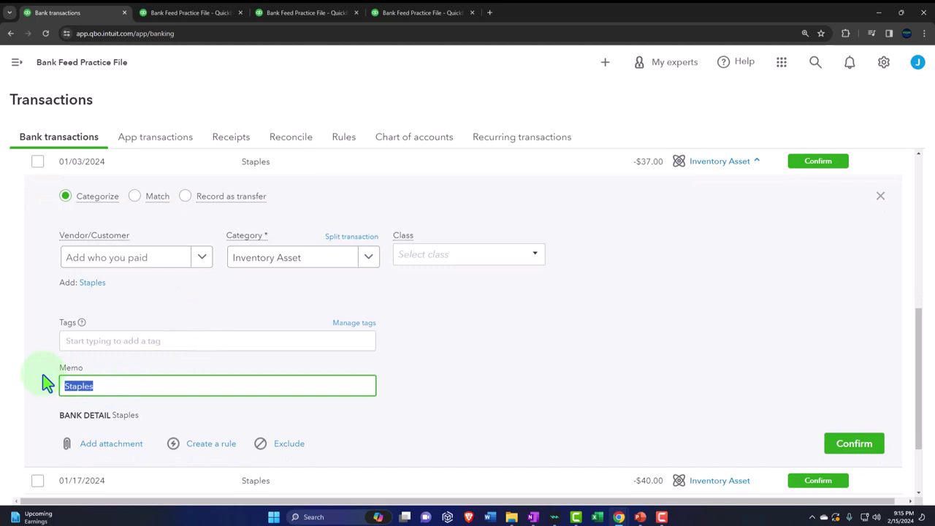
click(109, 263)
text(Staples)
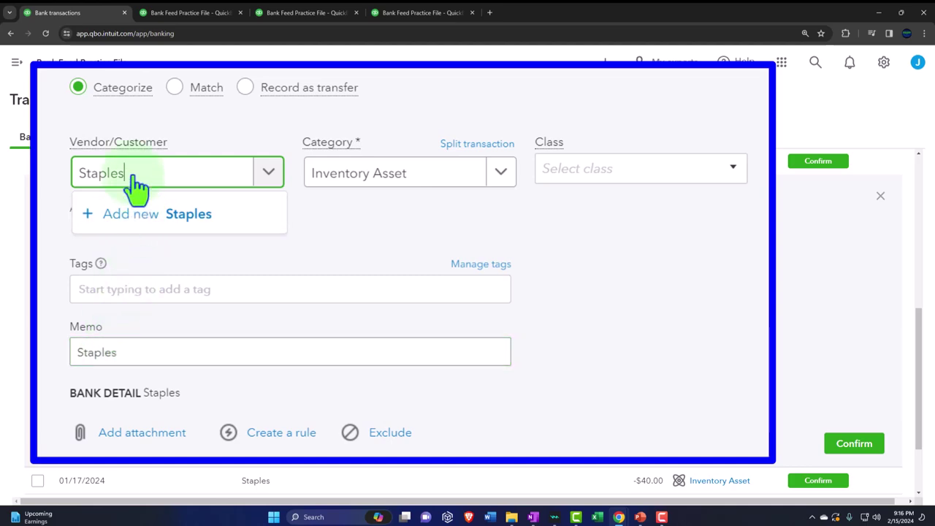
click(106, 267)
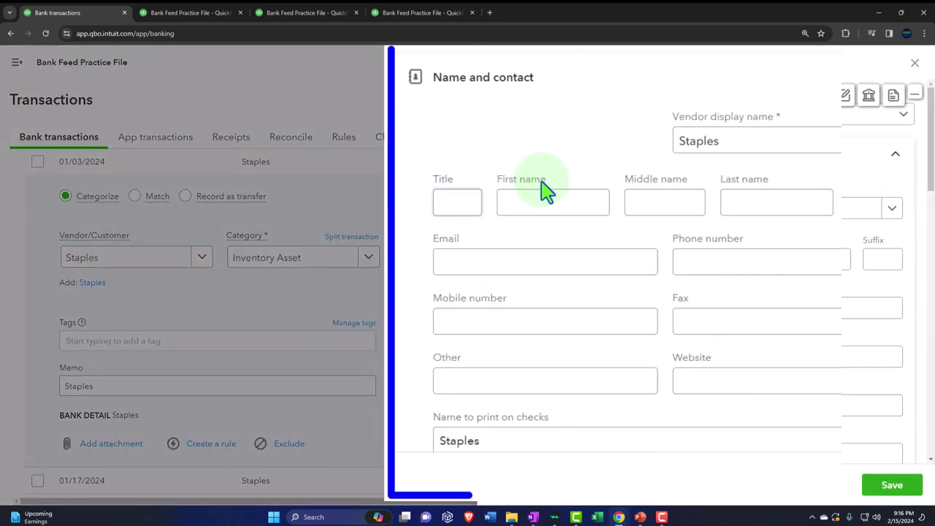
click(894, 479)
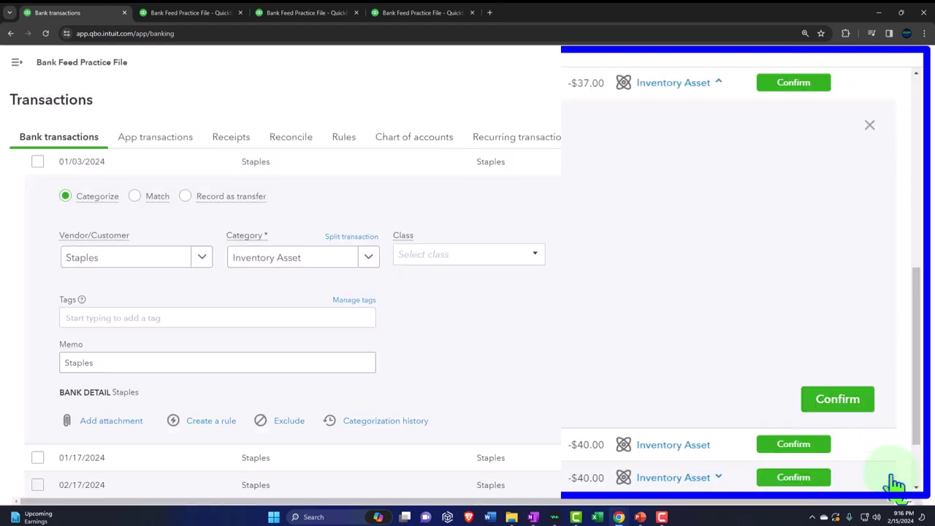
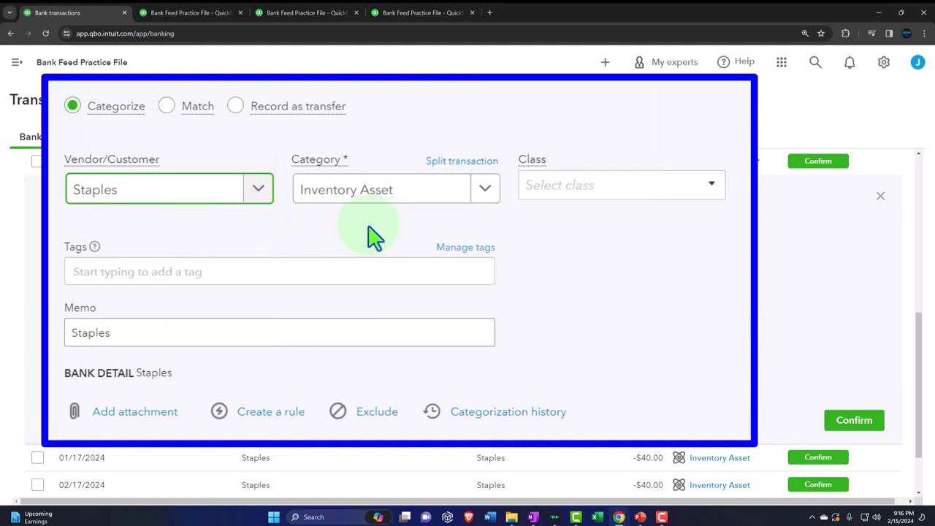
Step: Search the transaction's categories for "supp" and start adding a new category
click(298, 334)
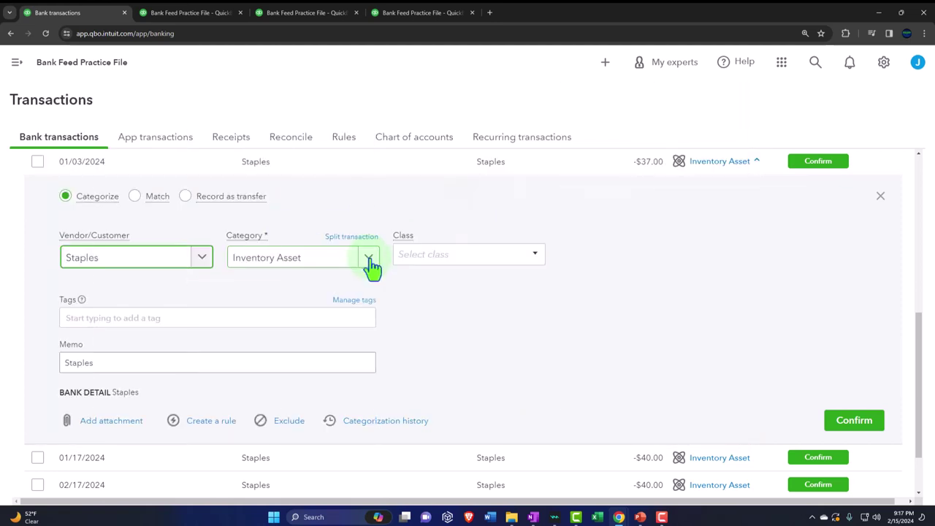
click(370, 261)
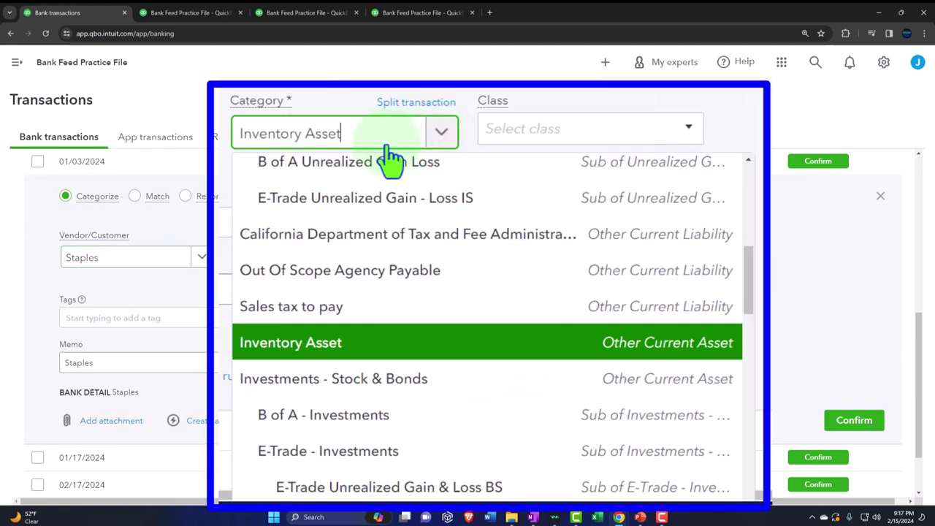
click(232, 125)
key(BackSpace)
text(sup)
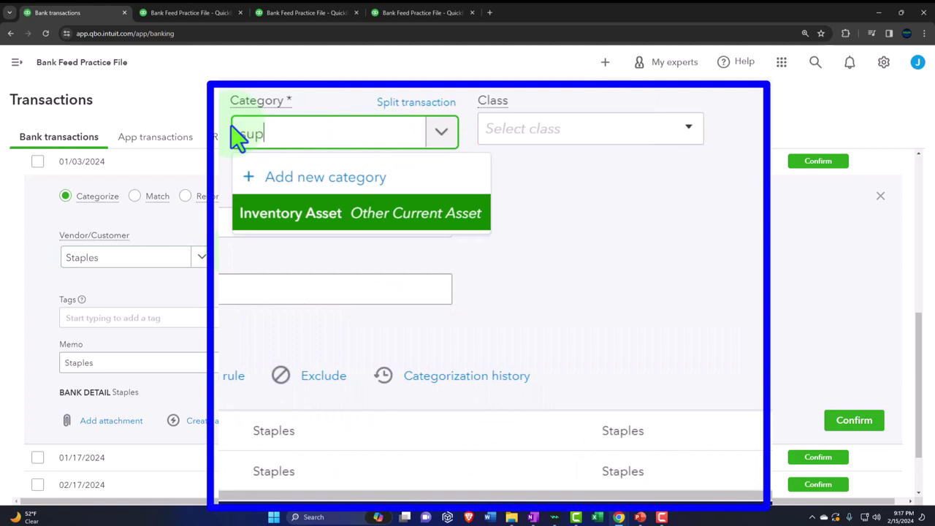
text(p)
click(441, 132)
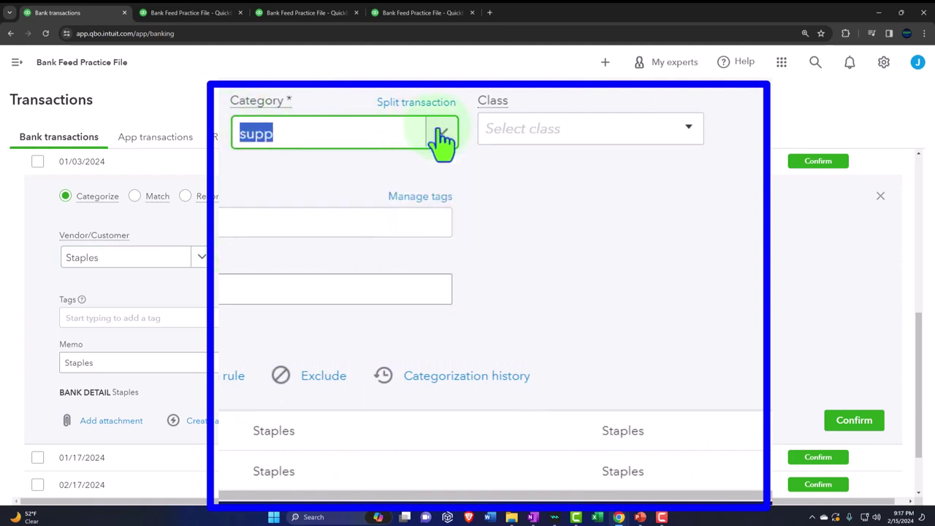
click(441, 135)
click(372, 183)
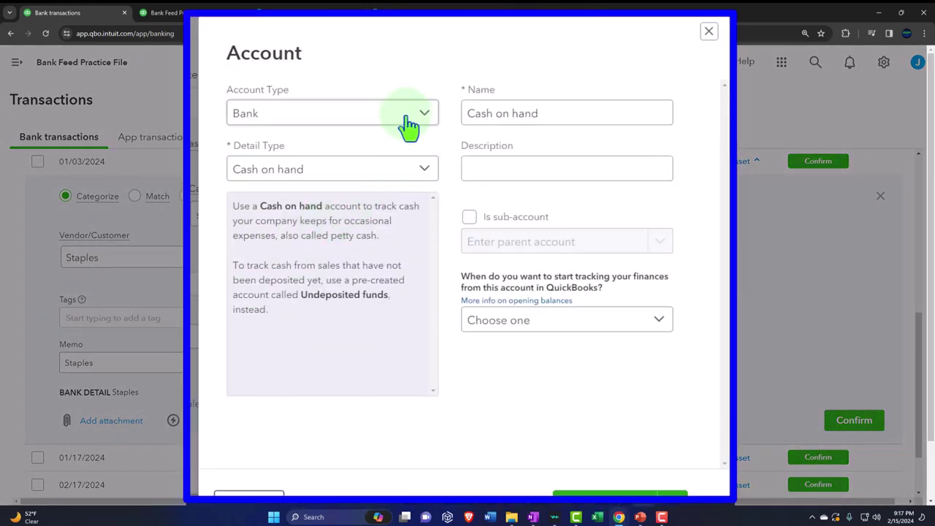
Step: Create the category as an Expenses account with the detail type Supplies & Materials and save it
click(421, 174)
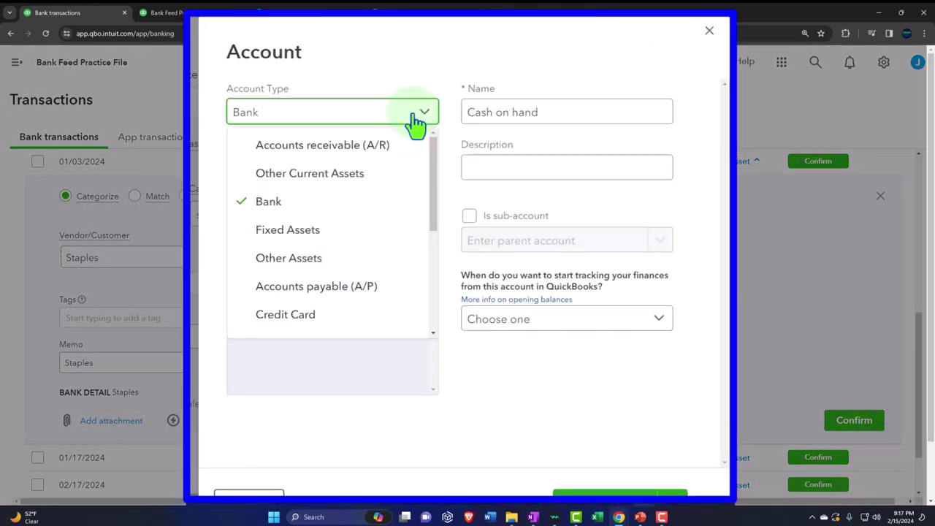
scroll(369, 276, down, 3)
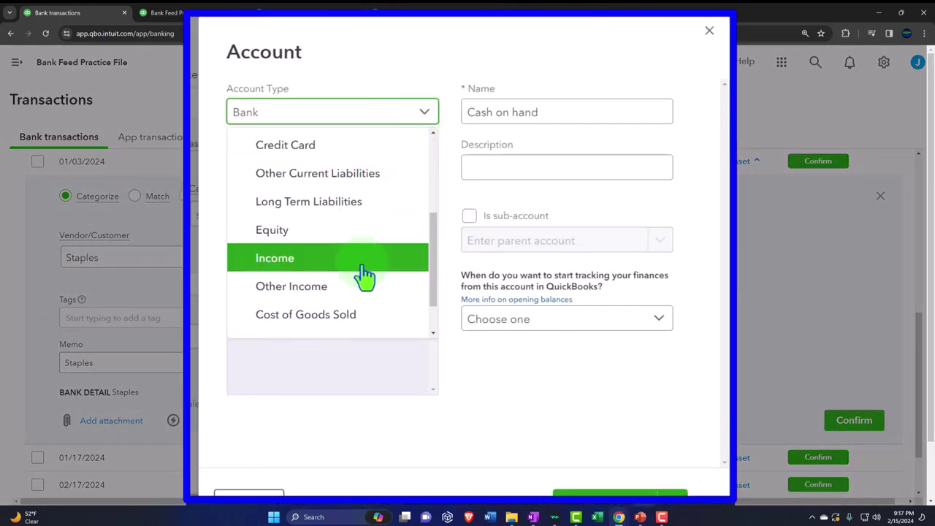
scroll(365, 276, down, 2)
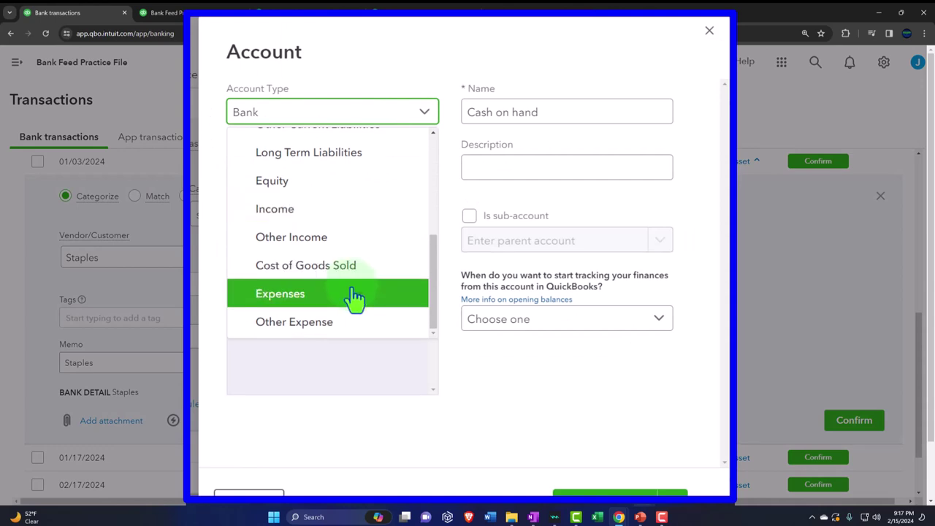
click(355, 295)
click(425, 171)
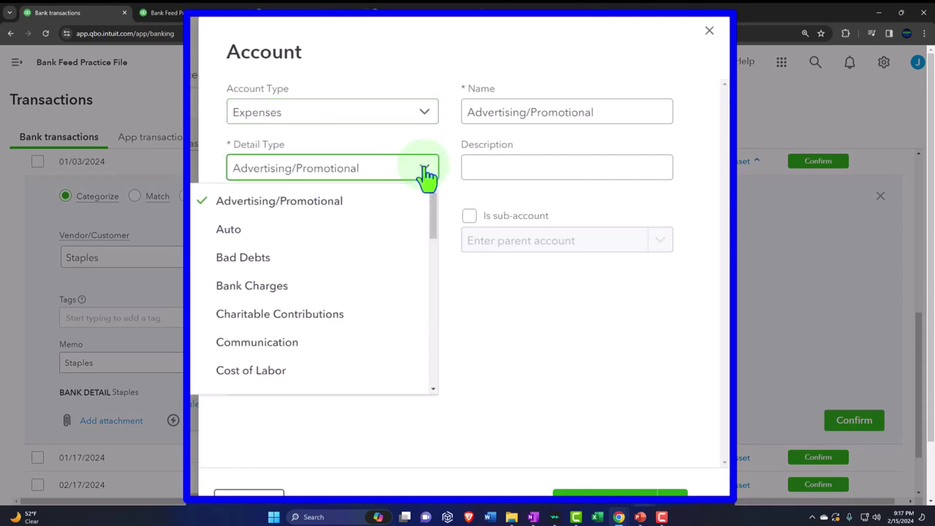
scroll(398, 248, down, 2)
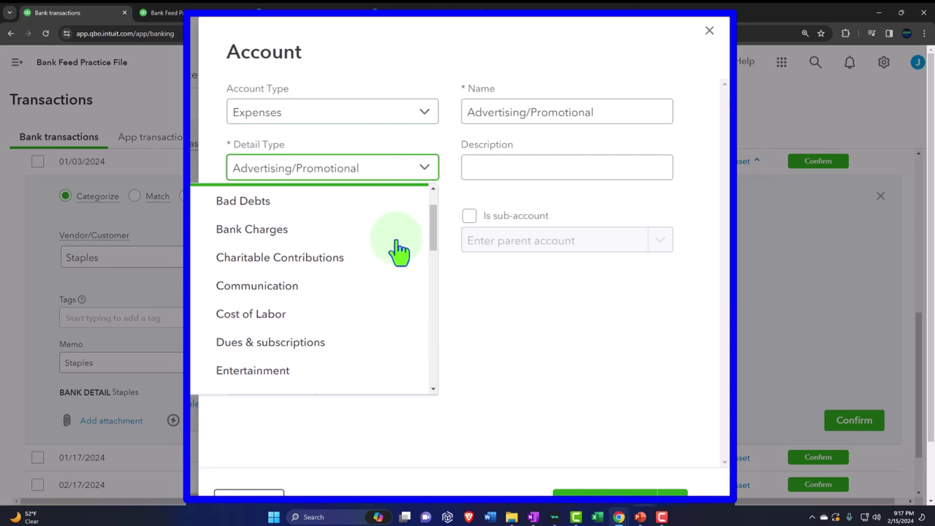
scroll(398, 248, down, 3)
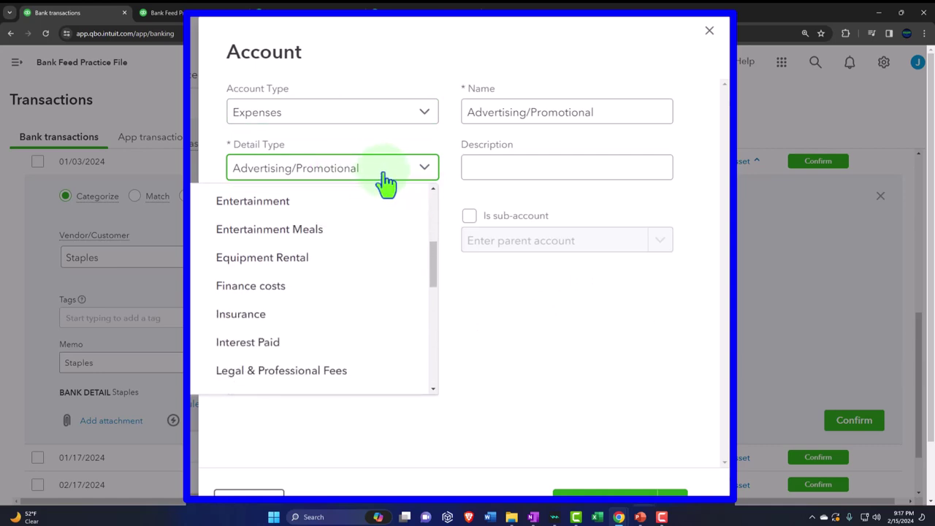
text(su)
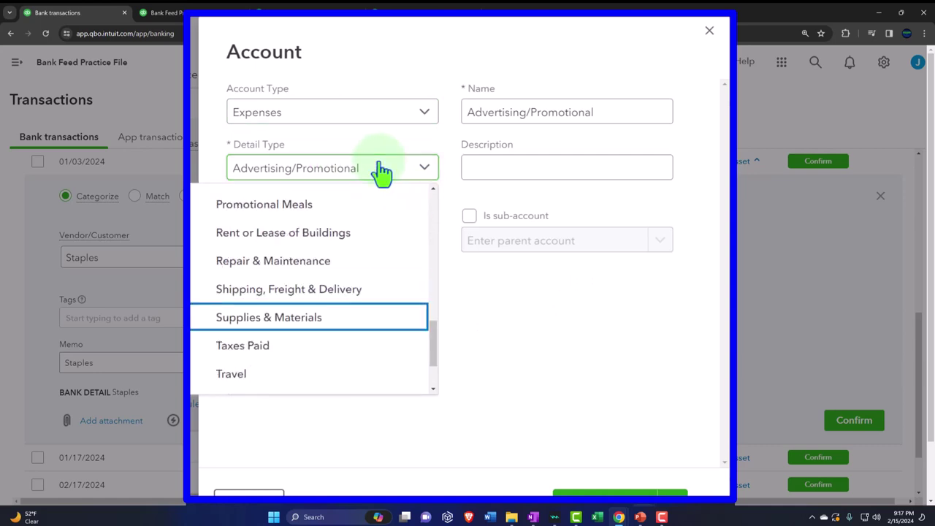
click(344, 321)
click(597, 112)
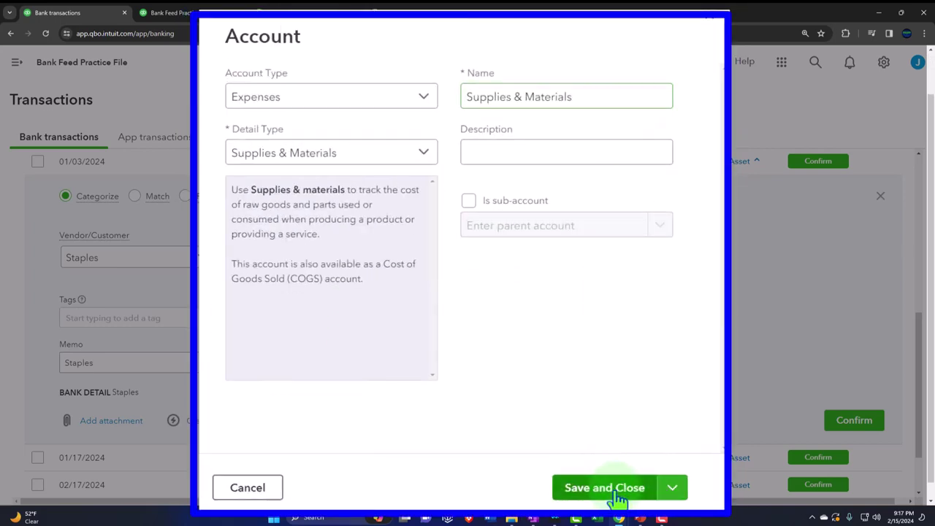
click(615, 456)
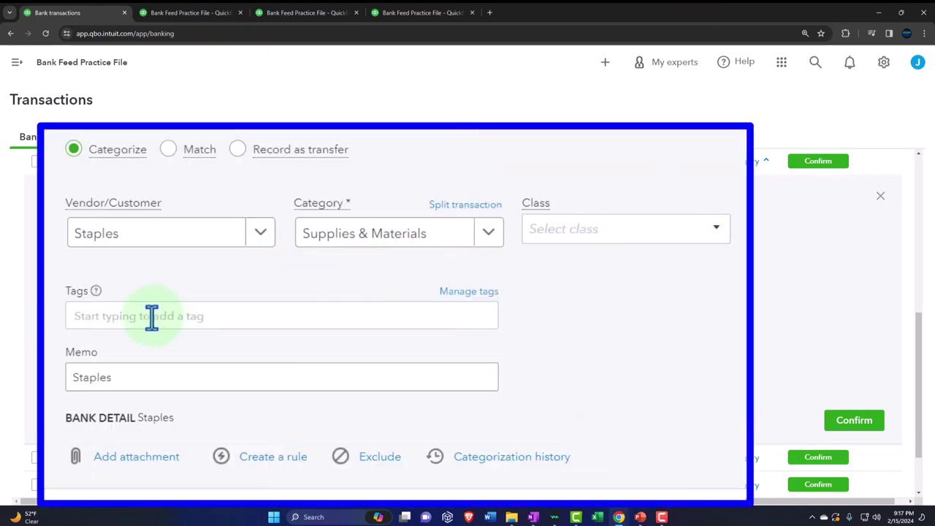
Step: Start a bank rule from the Staples transaction and name it Staples
click(146, 385)
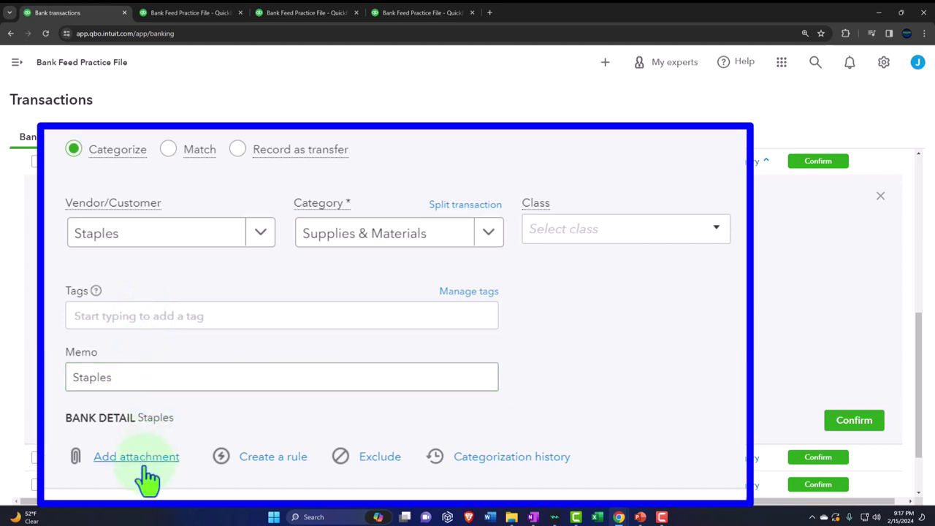
click(272, 460)
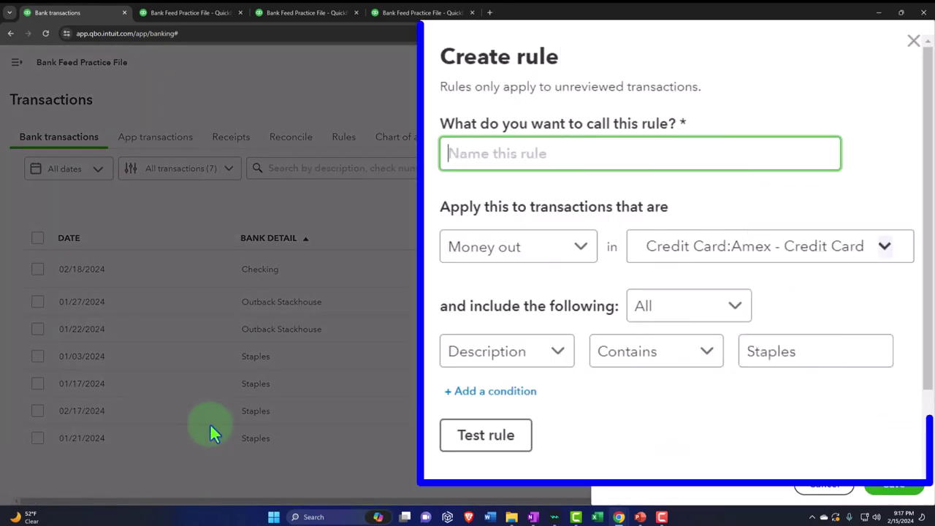
double_click(831, 355)
key(ctrl+c)
click(579, 155)
key(ctrl+v)
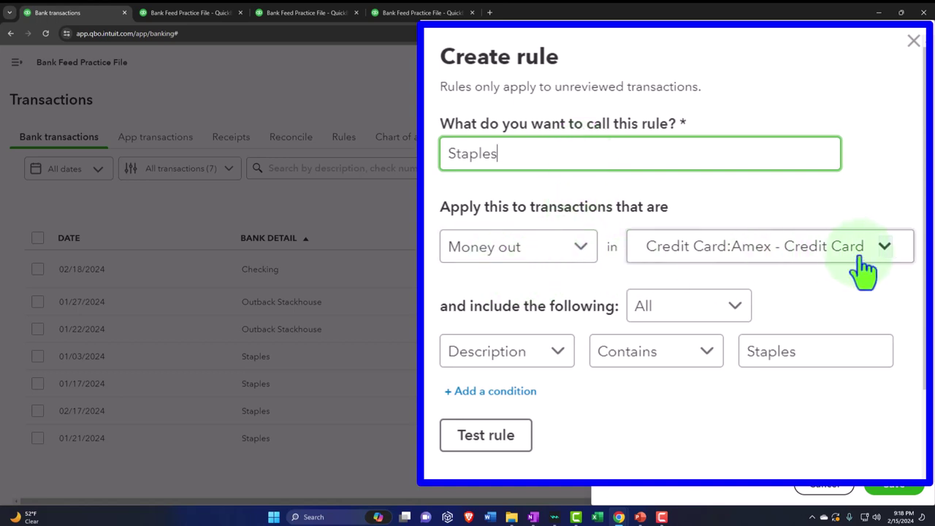
Step: Apply the rule to money-out transactions in all bank accounts
click(886, 252)
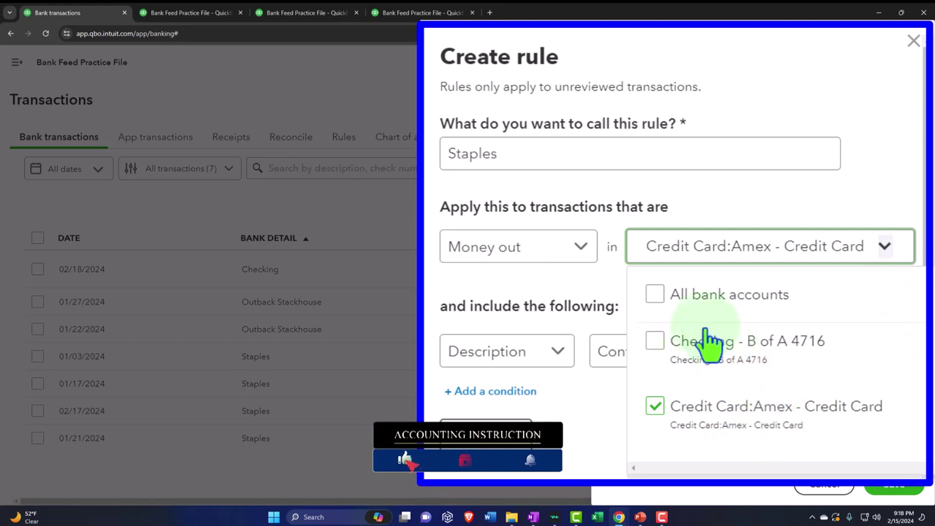
click(656, 294)
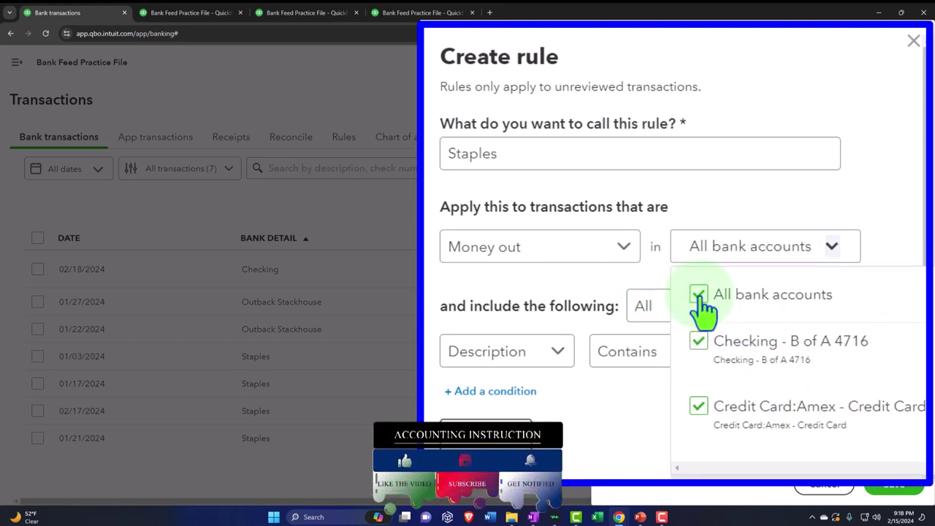
click(608, 449)
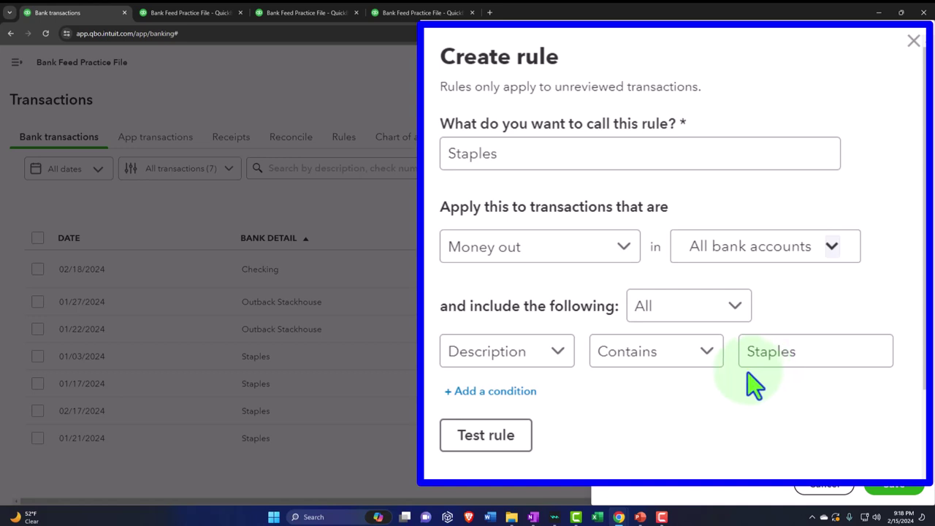
Step: Add a second rule condition requiring that the amount is less than 1000
click(525, 411)
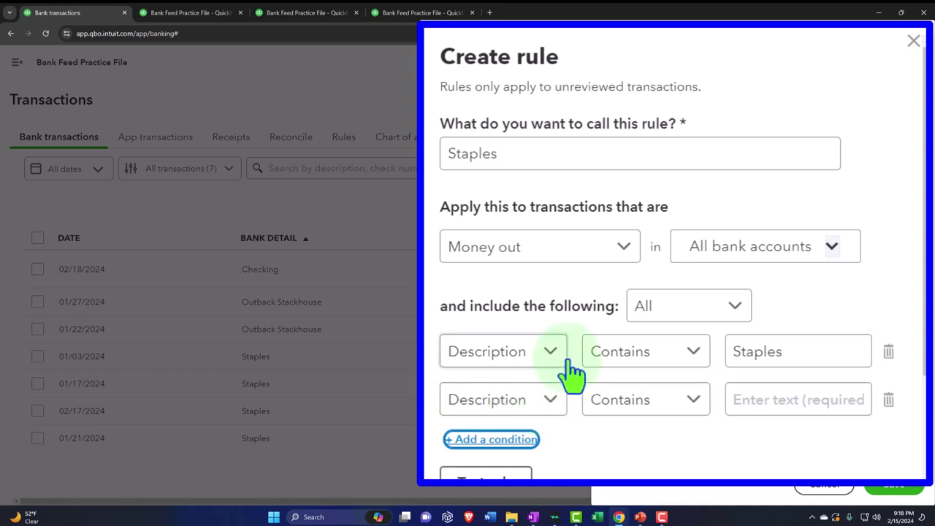
click(552, 404)
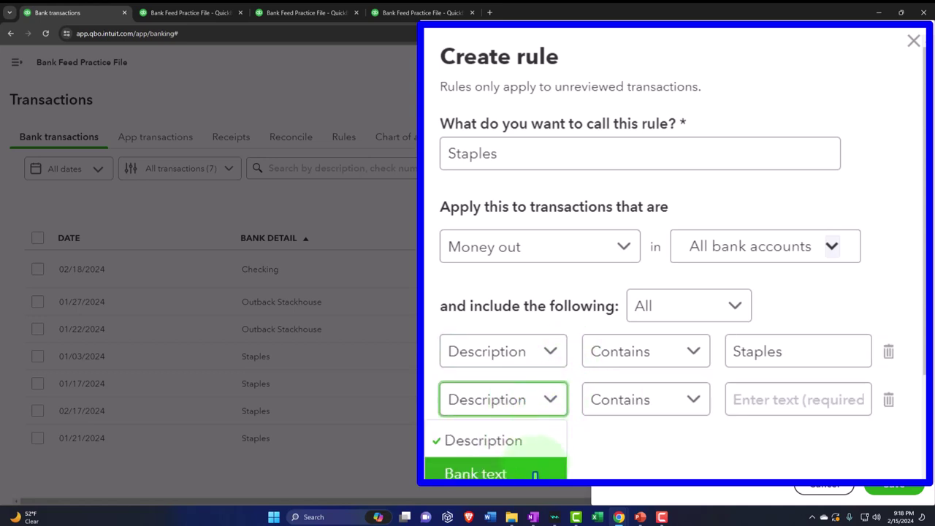
click(542, 475)
click(688, 409)
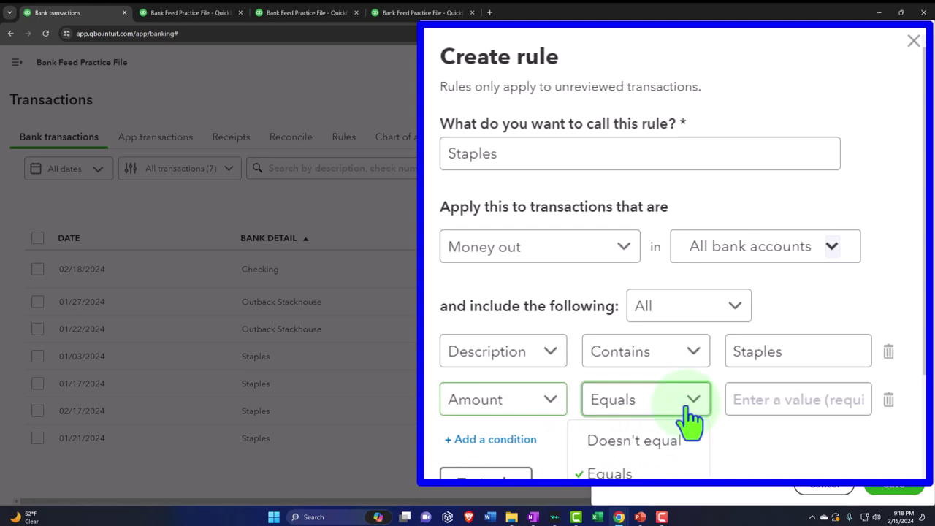
key(Down)
key(Down)
key(Return)
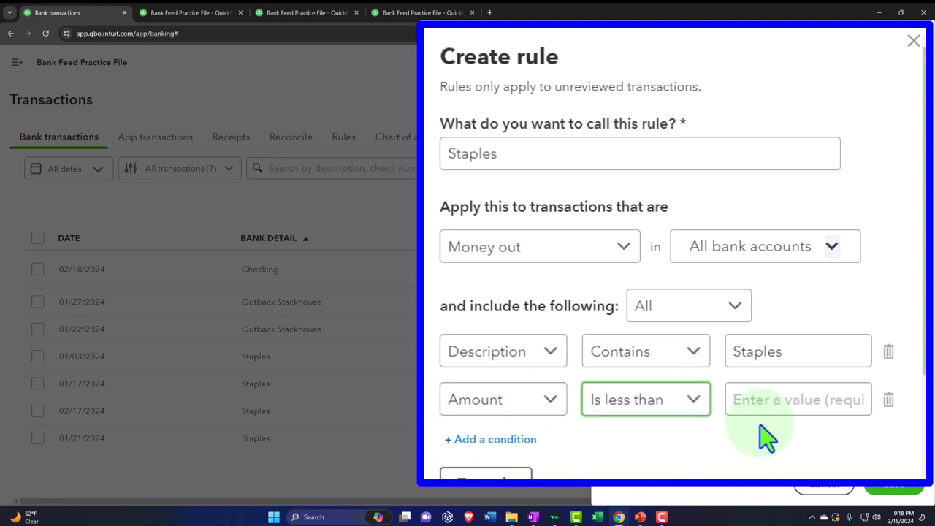
click(769, 399)
text(1000)
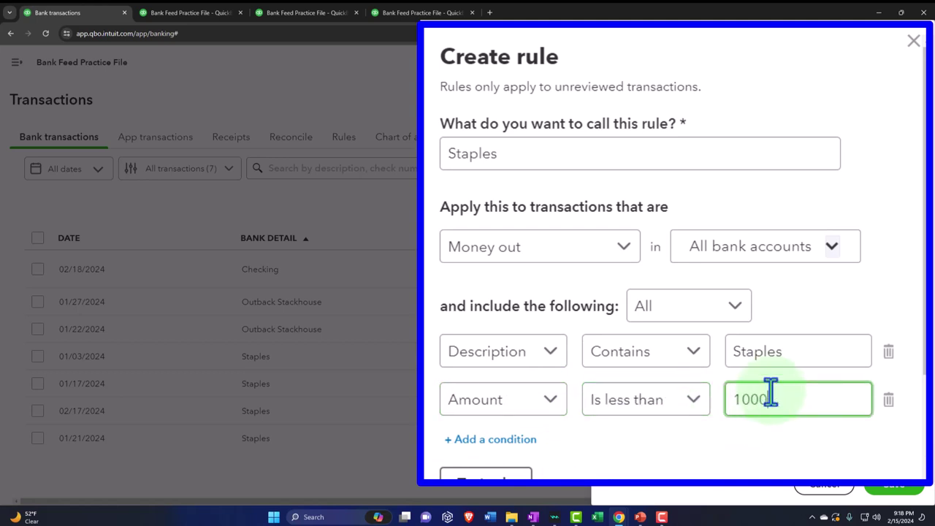
click(739, 473)
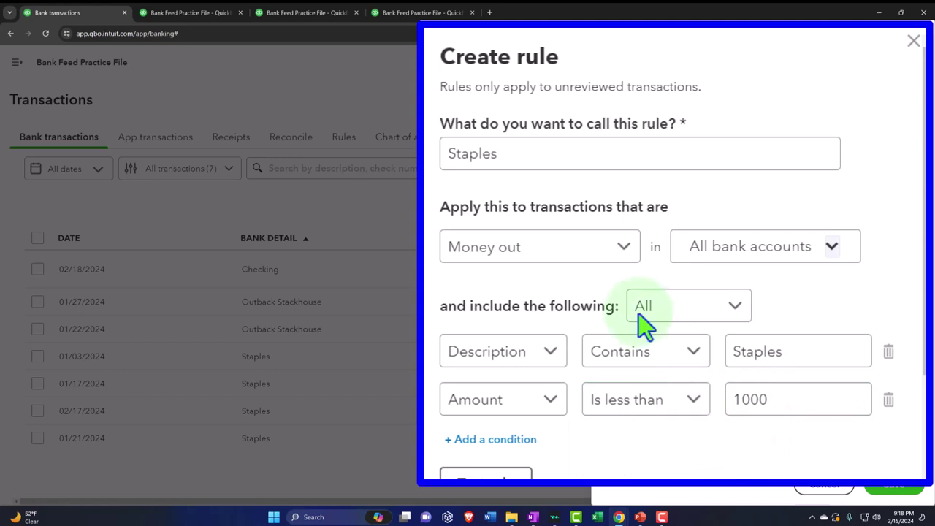
Step: Extend the rule's name to "Staples Less then $1000"
click(538, 157)
text(Less then)
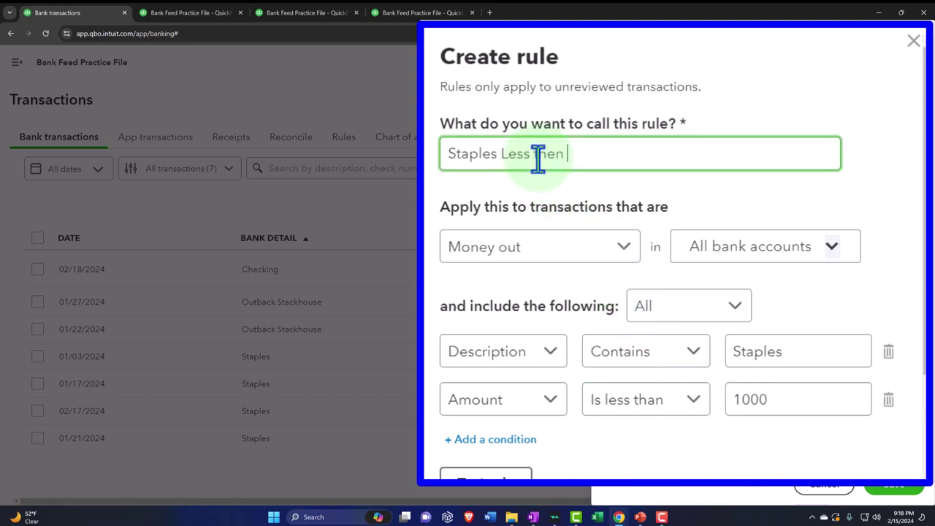
text( $1000)
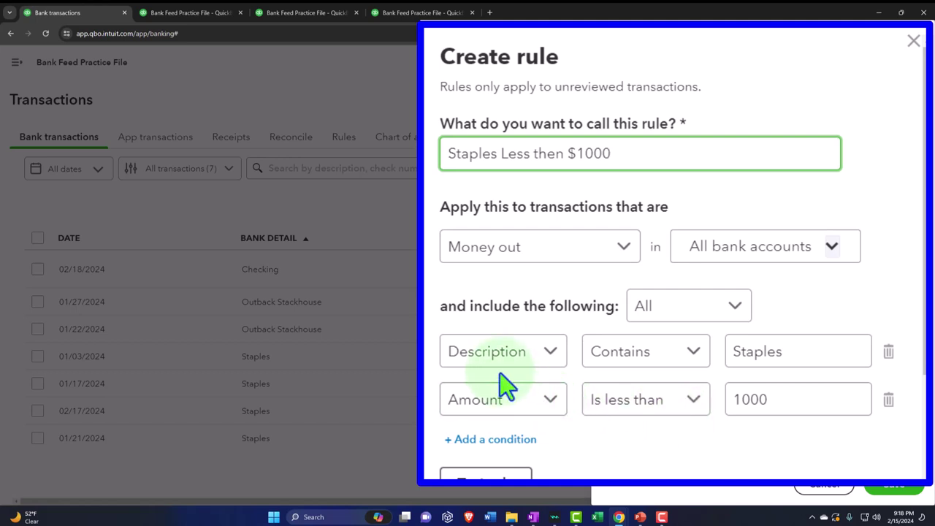
Step: Change the first rule condition to bank text that contains Staples, and test the rule against the unreviewed transactions
click(548, 354)
click(524, 434)
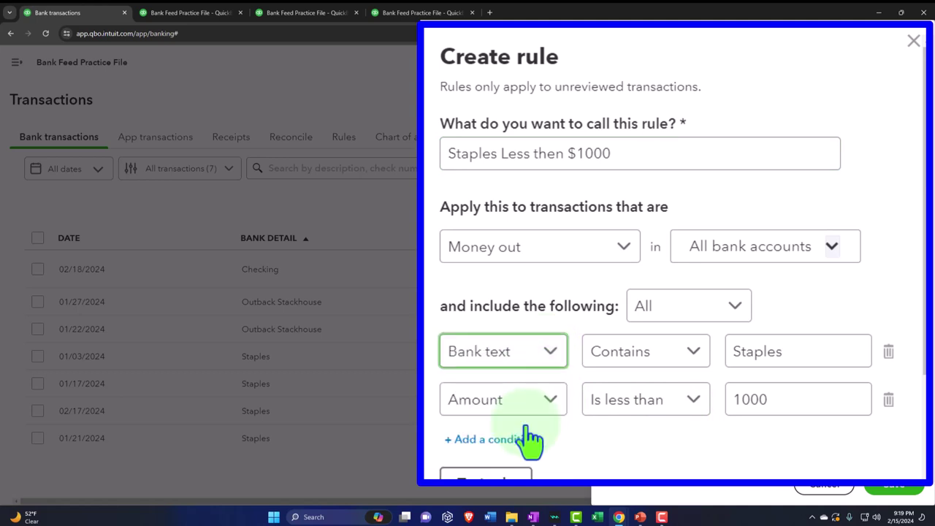
click(639, 368)
click(643, 371)
click(745, 350)
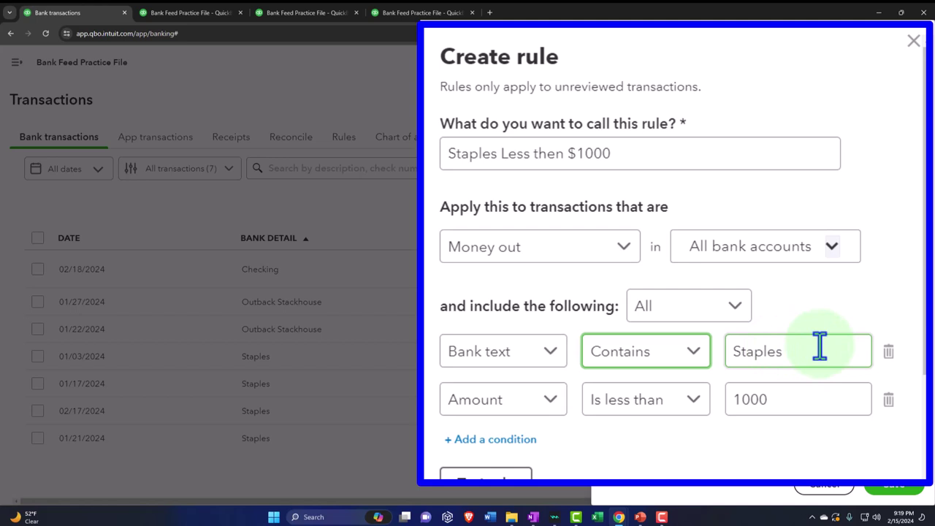
scroll(818, 278, down, 1)
click(647, 307)
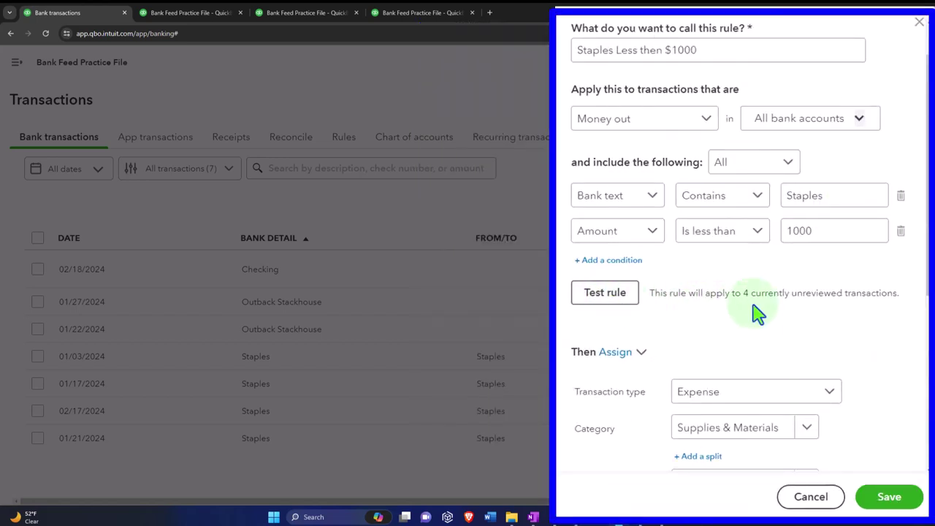
Step: Set the rule's payee to the vendor Staples, leaving the category as Supplies & Materials, and save the rule
scroll(756, 310, down, 3)
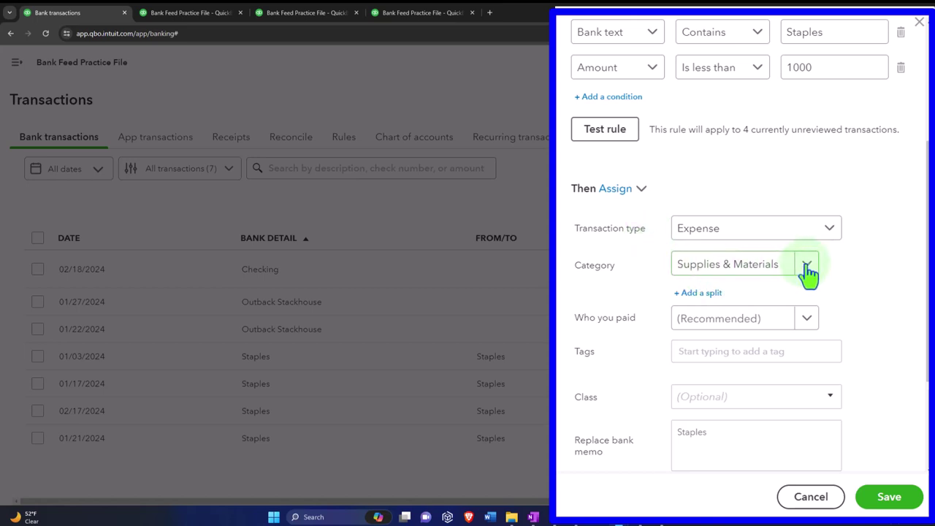
scroll(836, 291, down, 1)
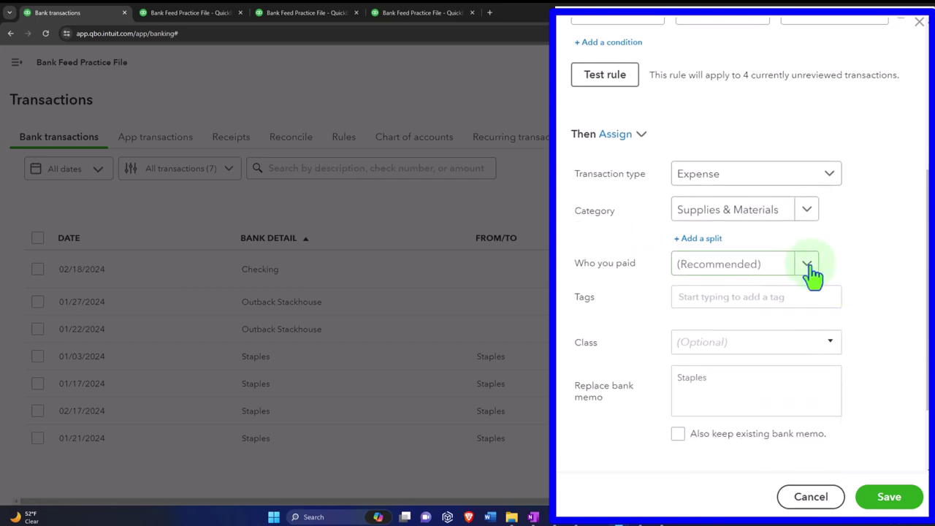
click(810, 269)
click(809, 268)
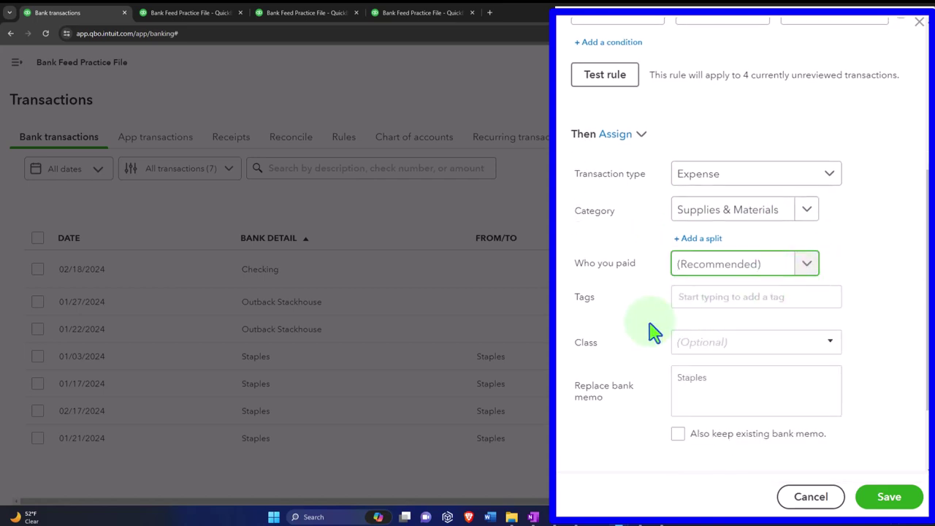
scroll(653, 329, down, 1)
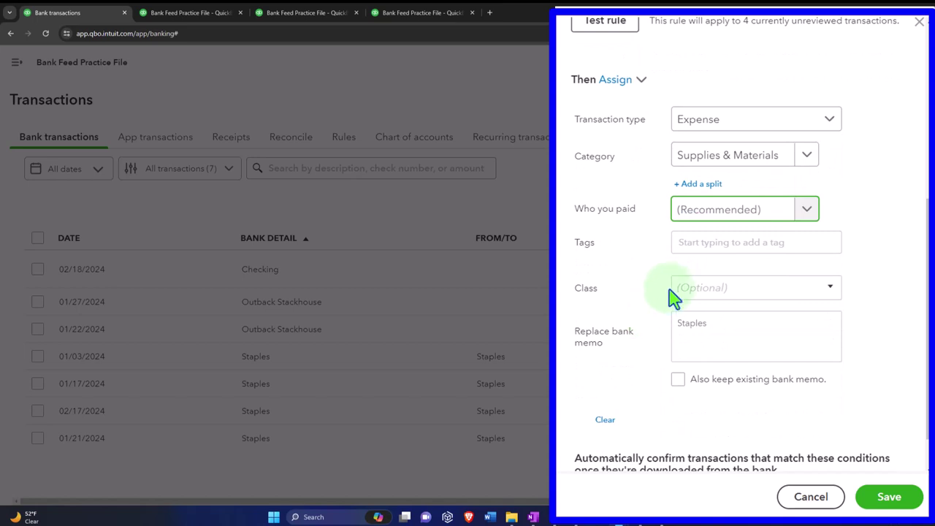
text(st)
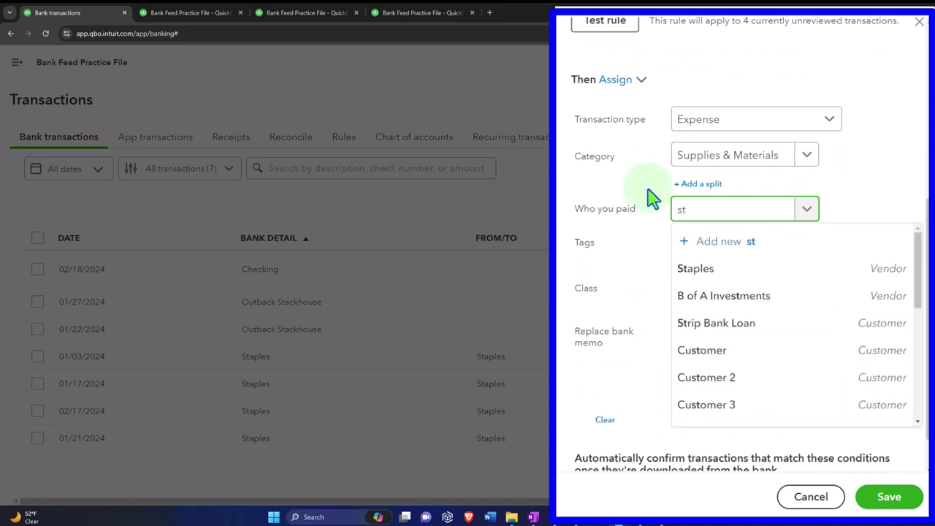
click(723, 270)
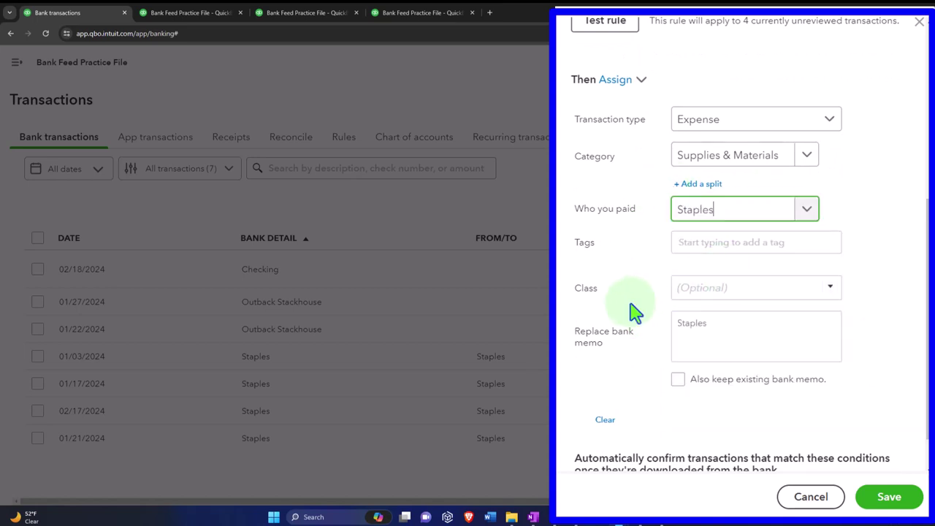
scroll(634, 312, down, 1)
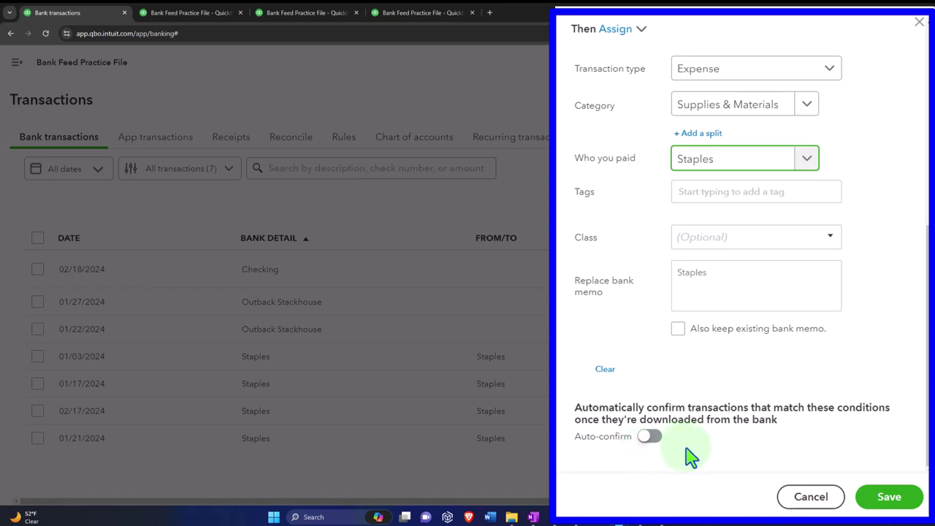
click(895, 506)
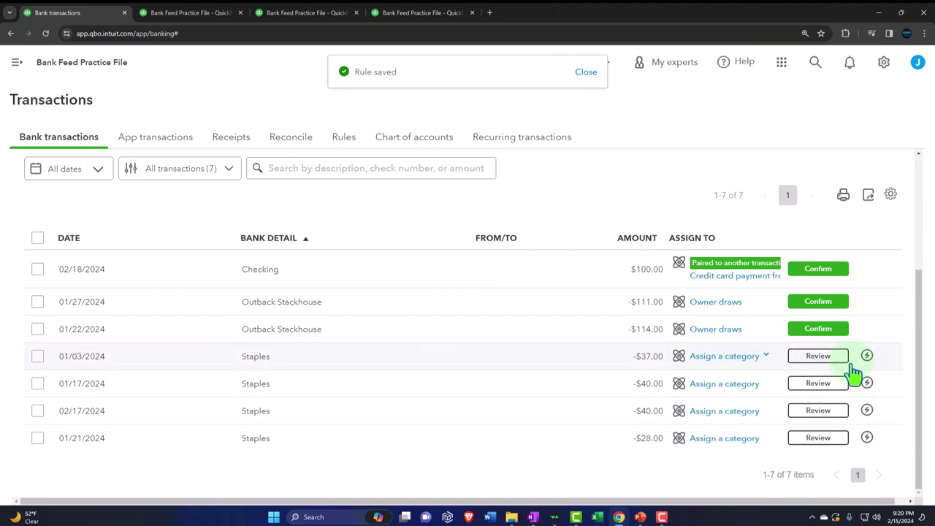
Step: Filter the Amex transactions awaiting review to those with a rule applied
mouse_move(868, 358)
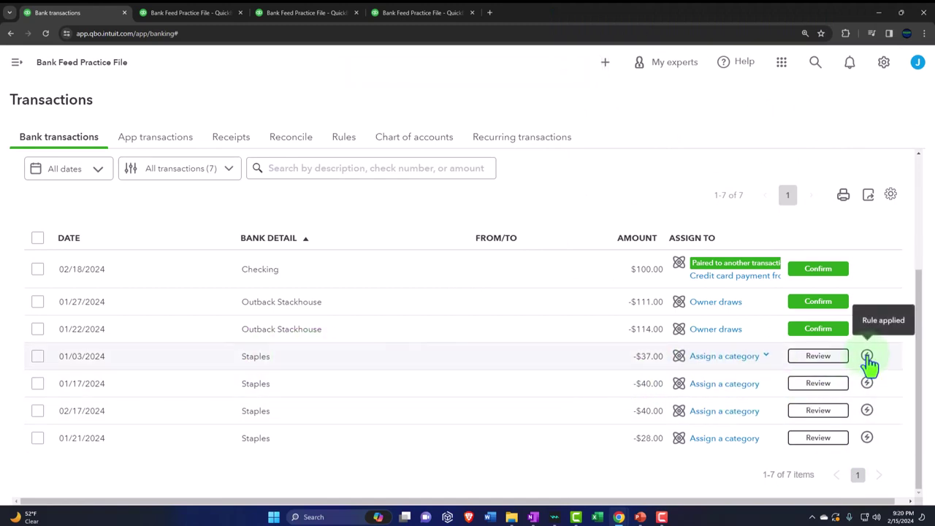
scroll(310, 354, up, 2)
click(229, 267)
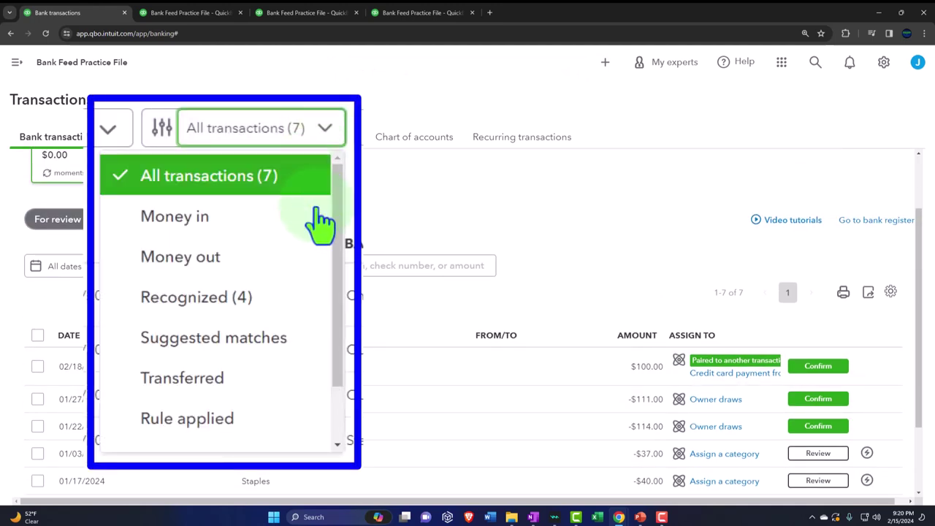
click(299, 298)
scroll(304, 310, down, 2)
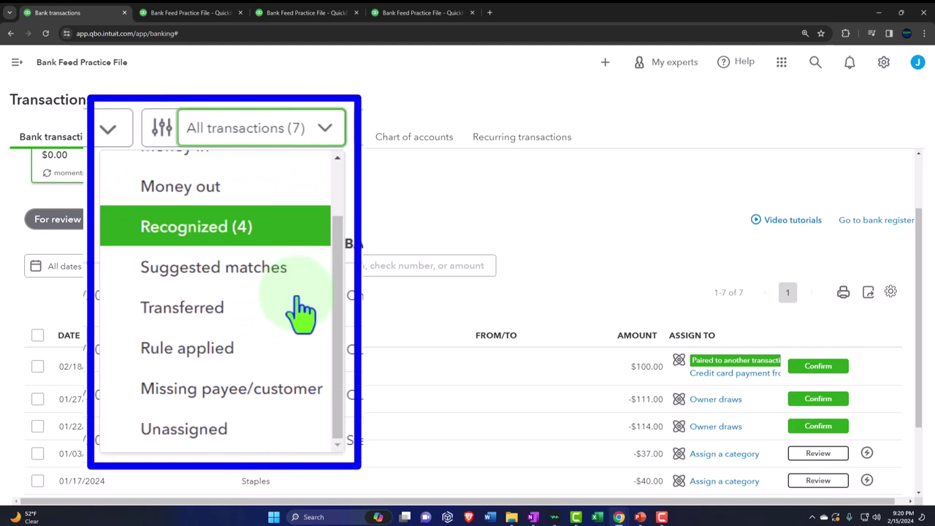
click(265, 352)
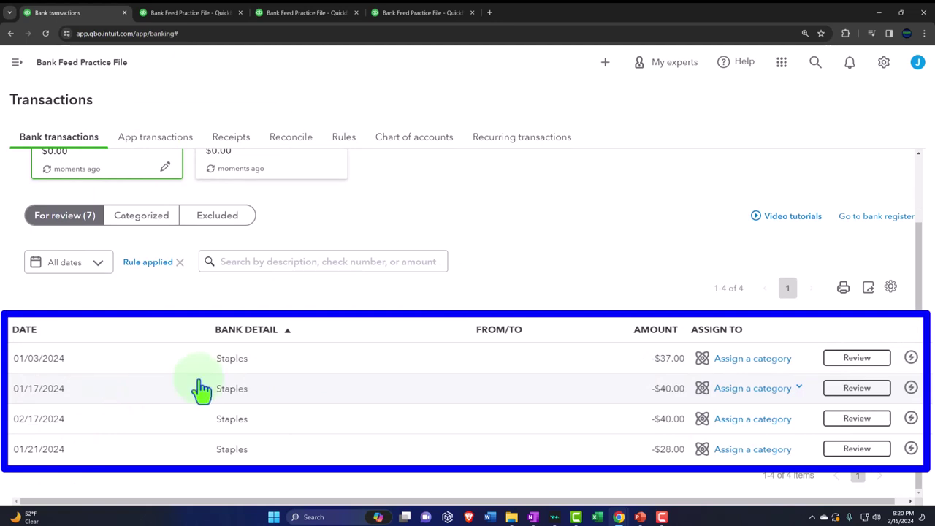
Step: Confirm the 01/03/2024 Staples transaction with the rule's categorization, and show the list of categorized transactions
click(495, 369)
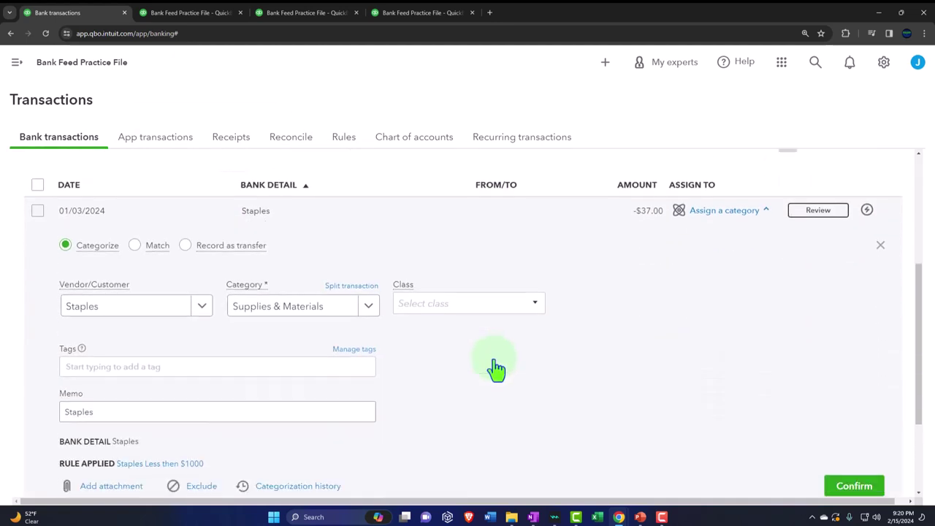
scroll(494, 367, down, 2)
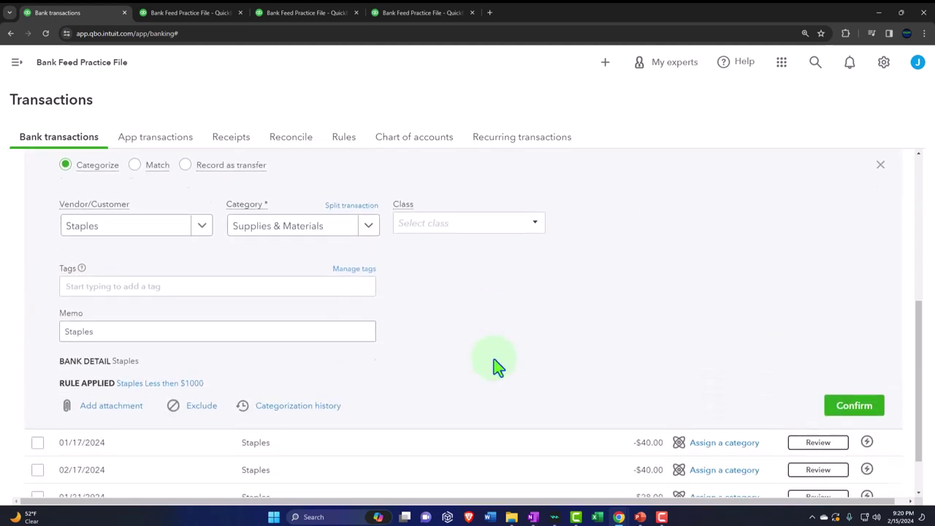
click(856, 392)
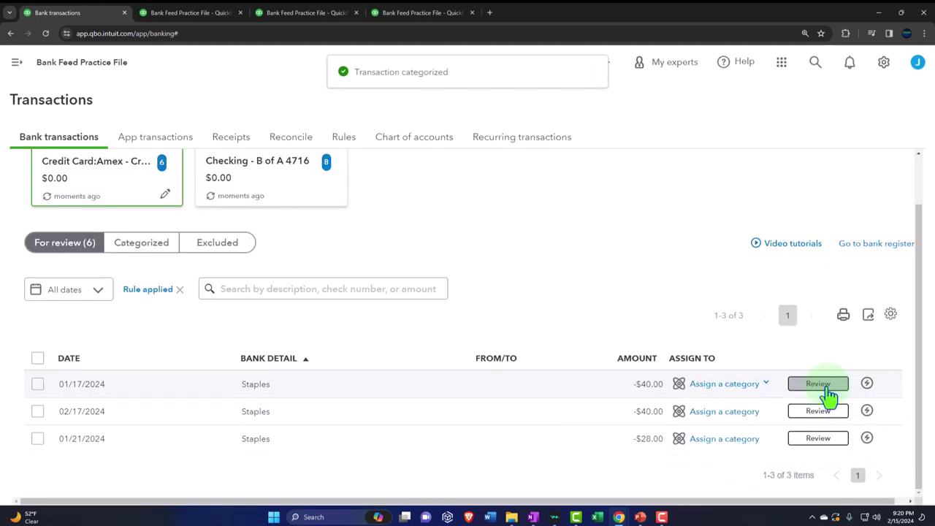
scroll(411, 372, up, 1)
click(157, 307)
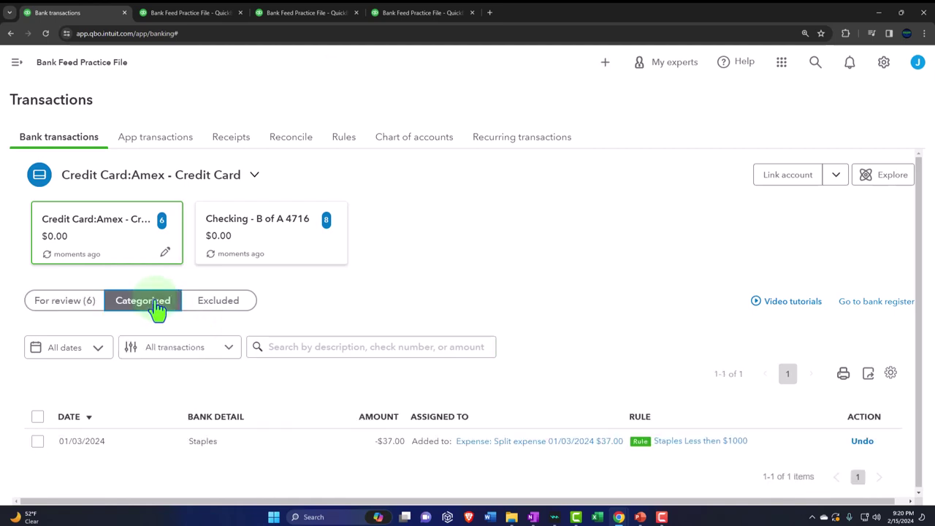
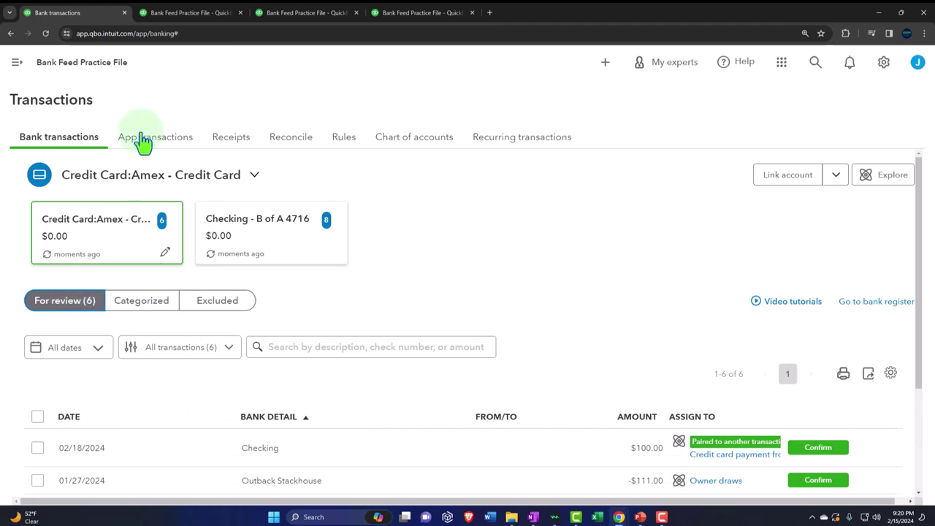
Step: Go to the Balance Sheet report and open the transaction detail behind the January 2024 Amex credit card balance
click(175, 13)
scroll(176, 89, up, 10)
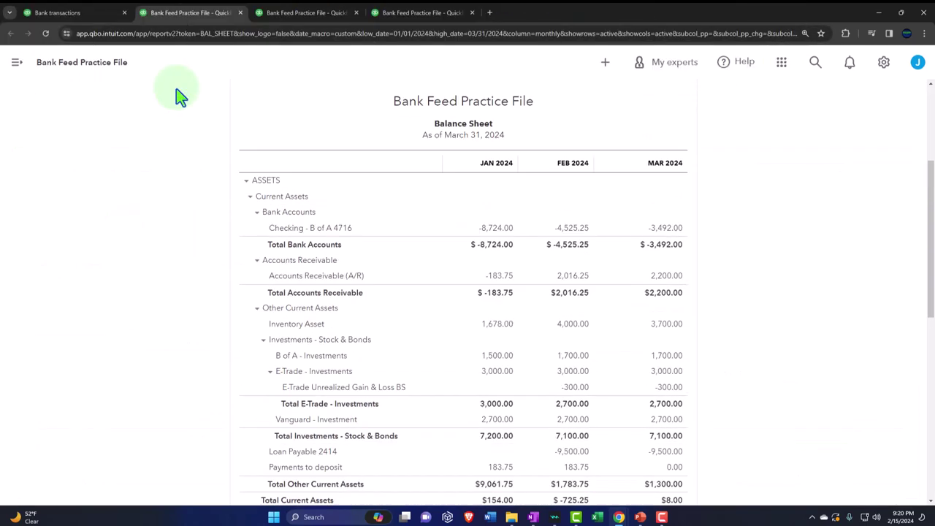
scroll(558, 201, down, 2)
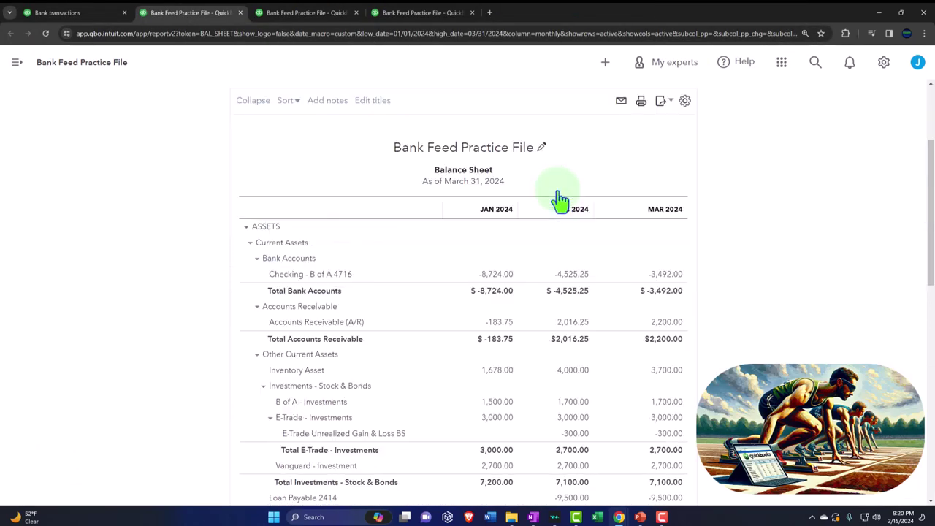
scroll(559, 201, down, 4)
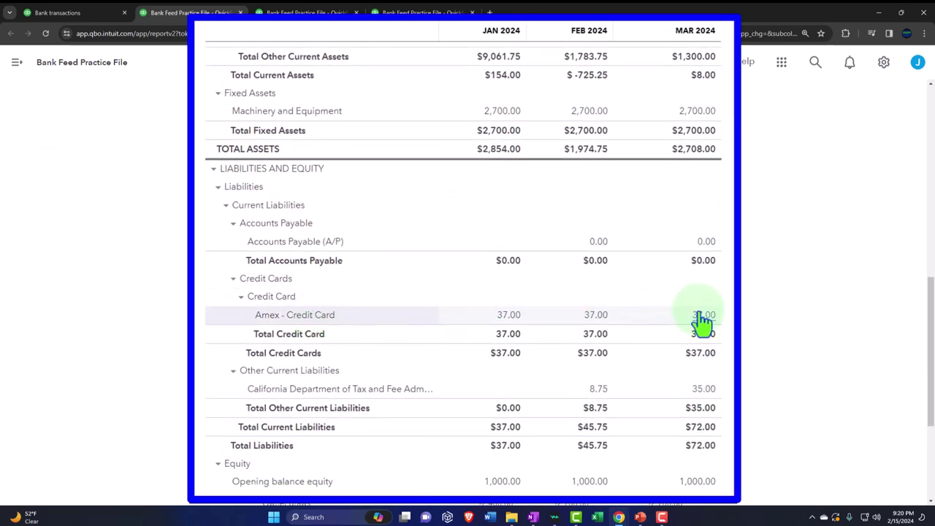
click(514, 320)
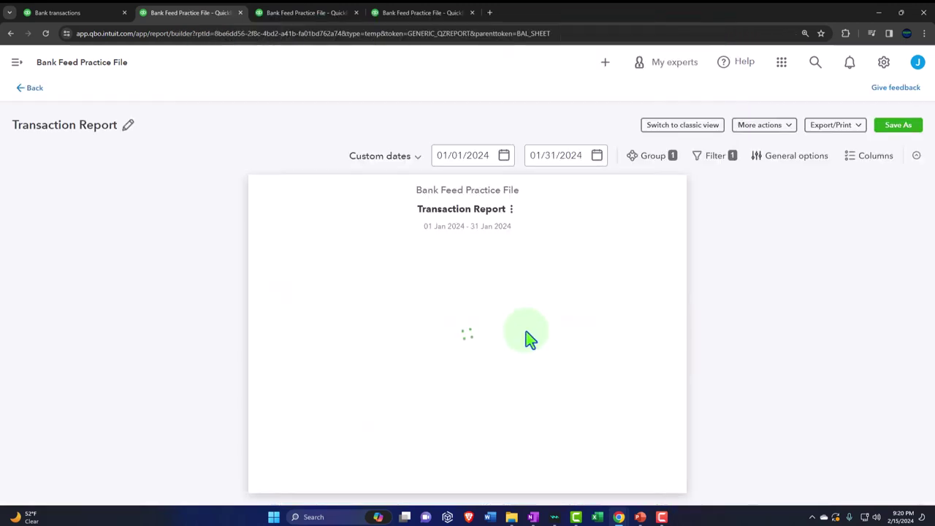
key(ctrl+plus)
key(ctrl+minus)
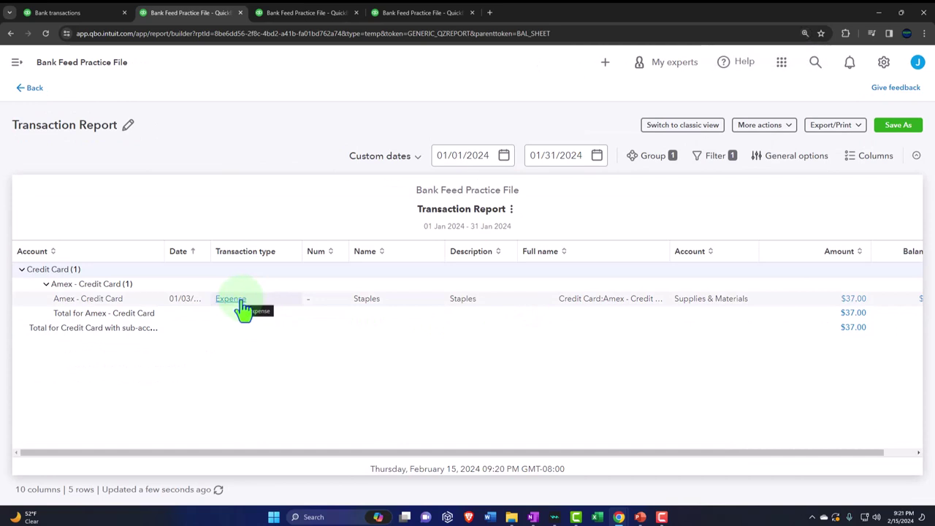
Step: Open the 01/03/2024 Staples expense, review its payment account and category details, close it and return to the Balance Sheet
click(860, 303)
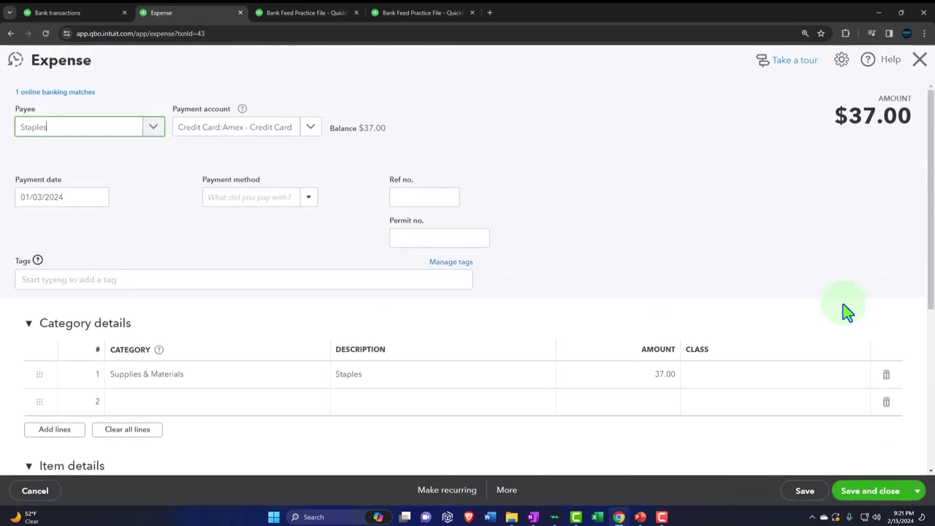
click(310, 126)
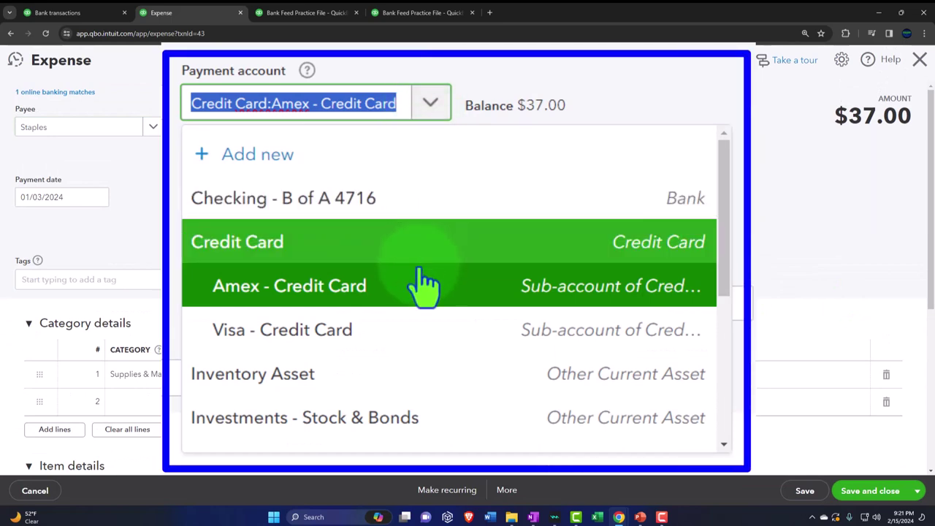
click(420, 288)
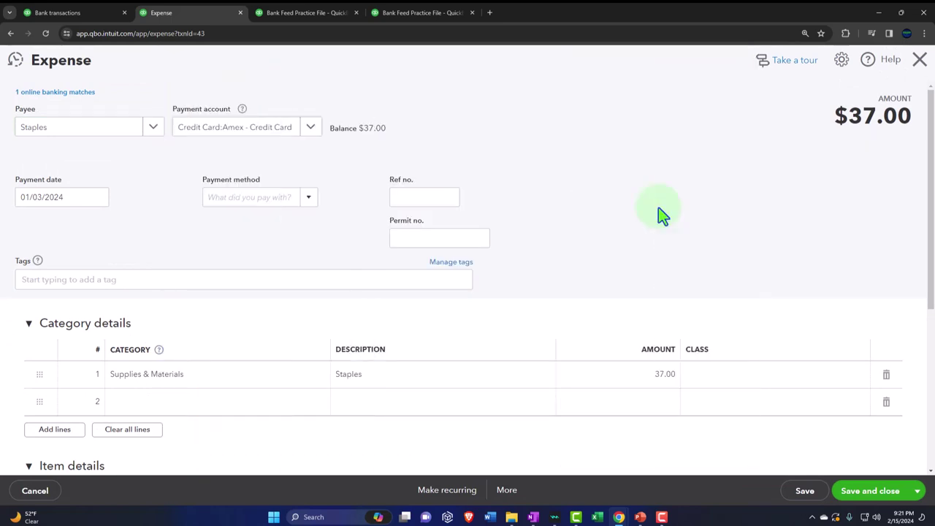
scroll(660, 212, down, 1)
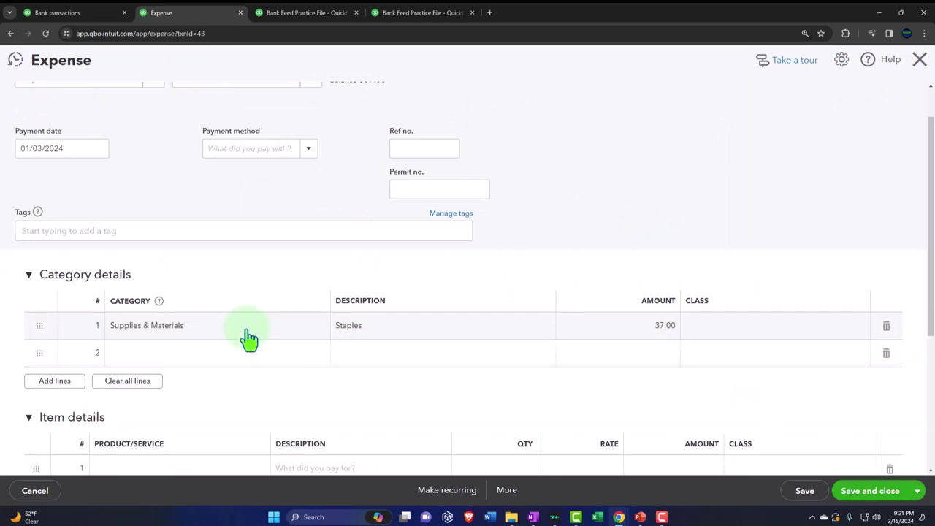
scroll(248, 336, up, 1)
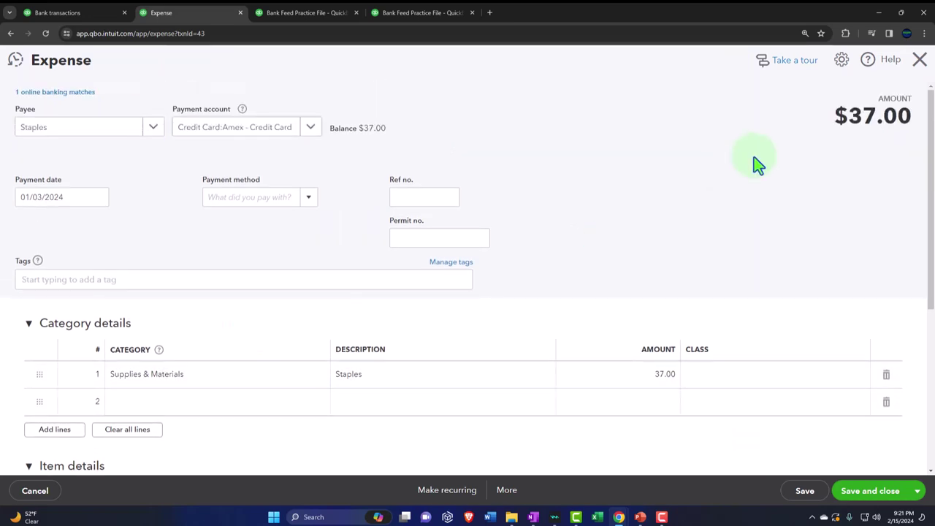
click(919, 60)
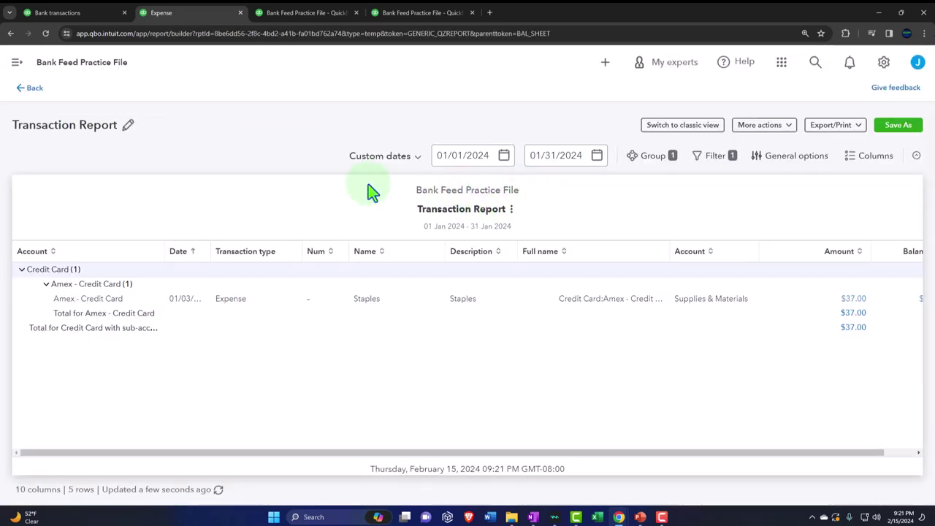
click(34, 88)
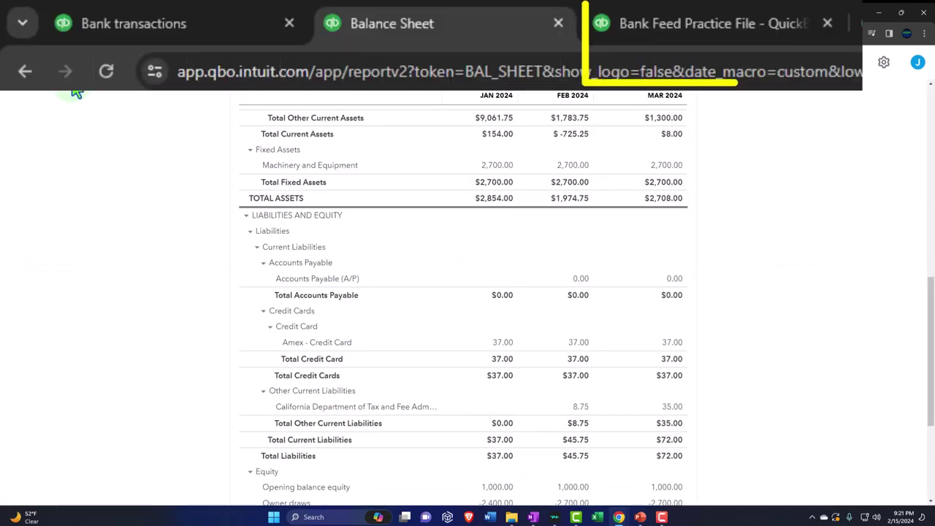
Step: Rerun the January - March 2024 Profit and Loss report and open the detail behind January's Supplies & Materials amount
click(292, 13)
scroll(453, 234, up, 2)
click(553, 204)
scroll(553, 226, down, 2)
key(ctrl+plus)
key(ctrl+plus)
key(ctrl+plus)
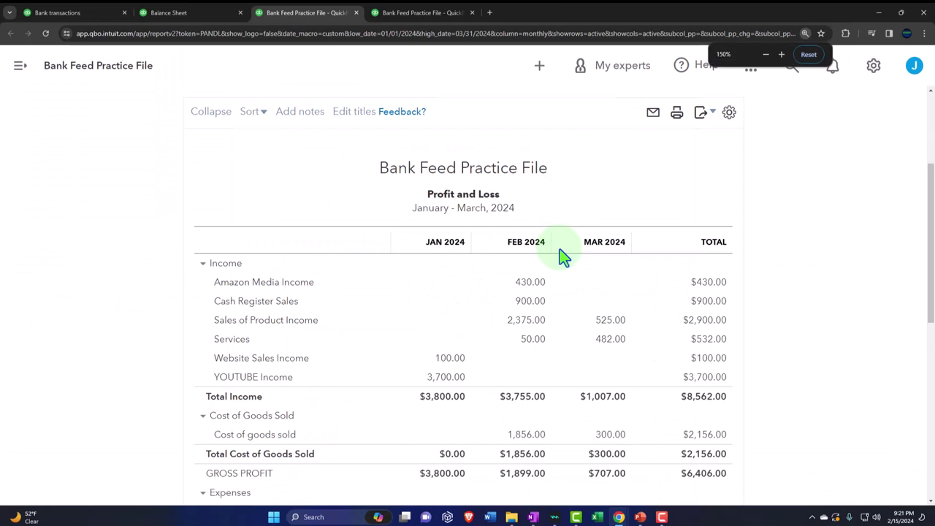
scroll(559, 255, down, 3)
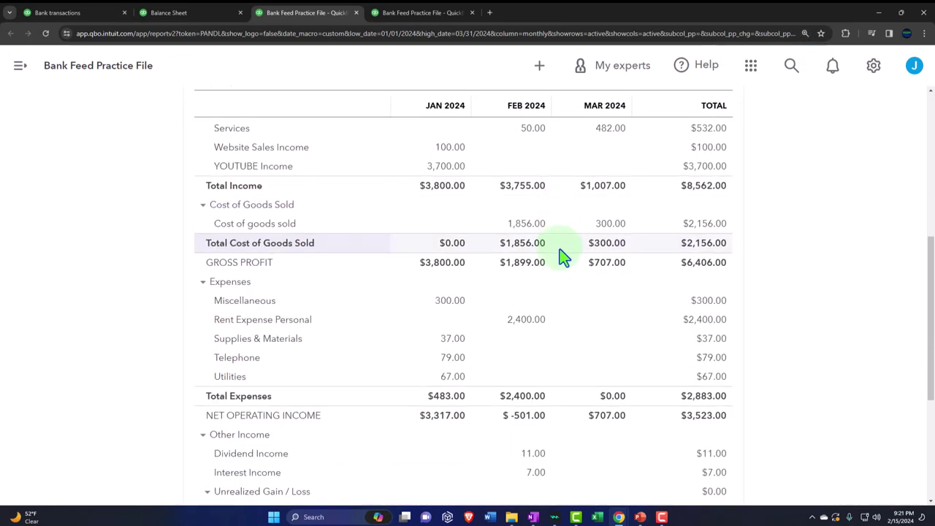
click(453, 328)
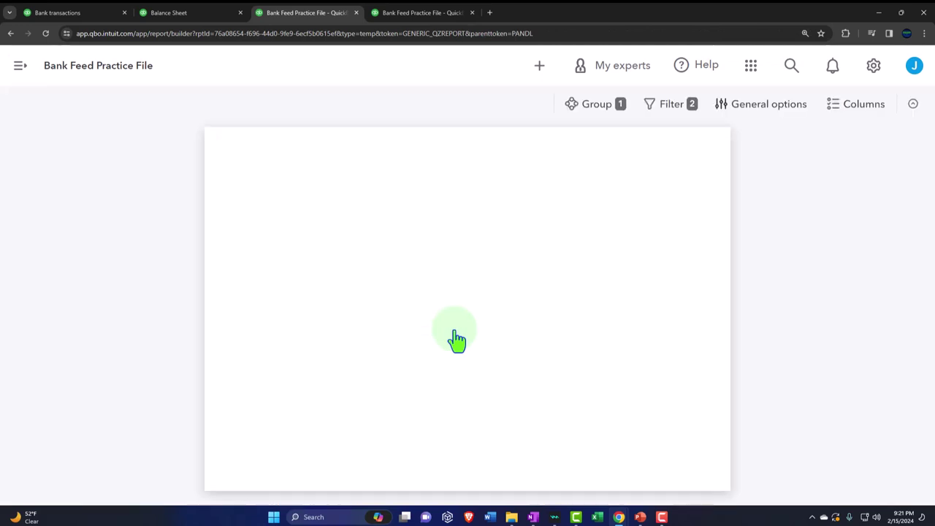
Step: Review the Staples entry in the Supplies & Materials transaction report and return to the Profit and Loss report
key(ctrl+minus)
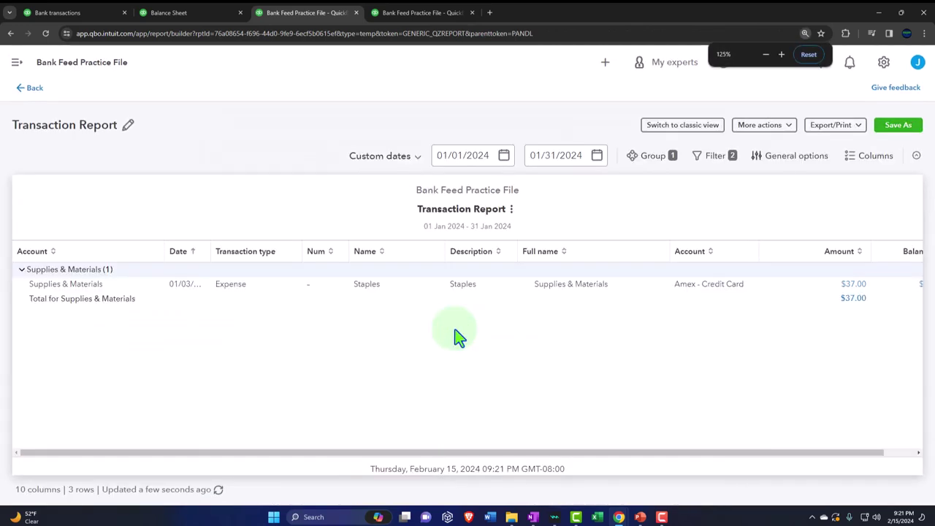
key(ctrl+minus)
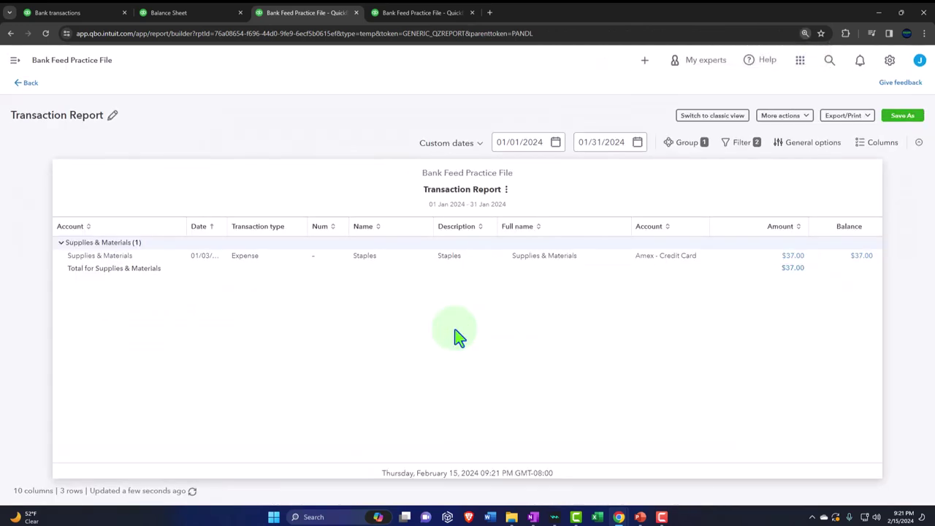
click(29, 84)
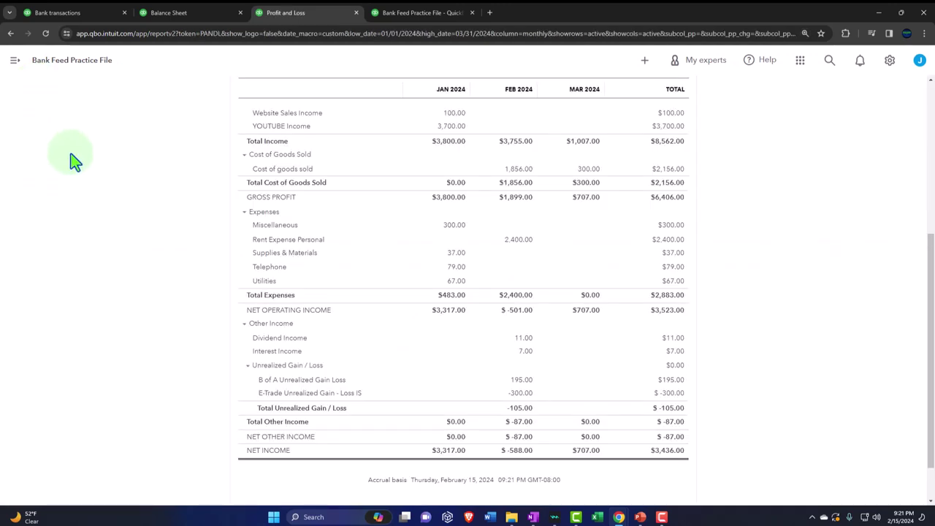
Step: Filter the Amex transactions for review to those with a rule applied and confirm all the listed Staples transactions in one batch
click(99, 17)
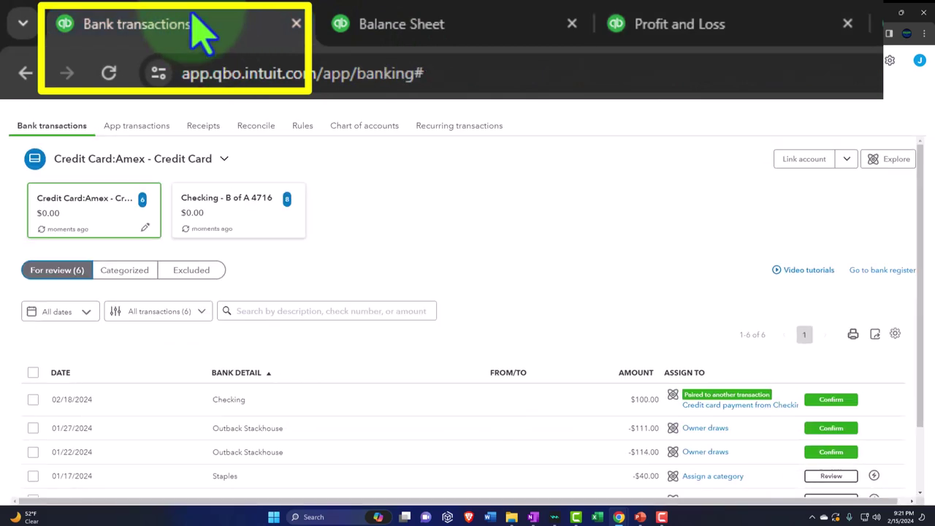
scroll(227, 222, down, 1)
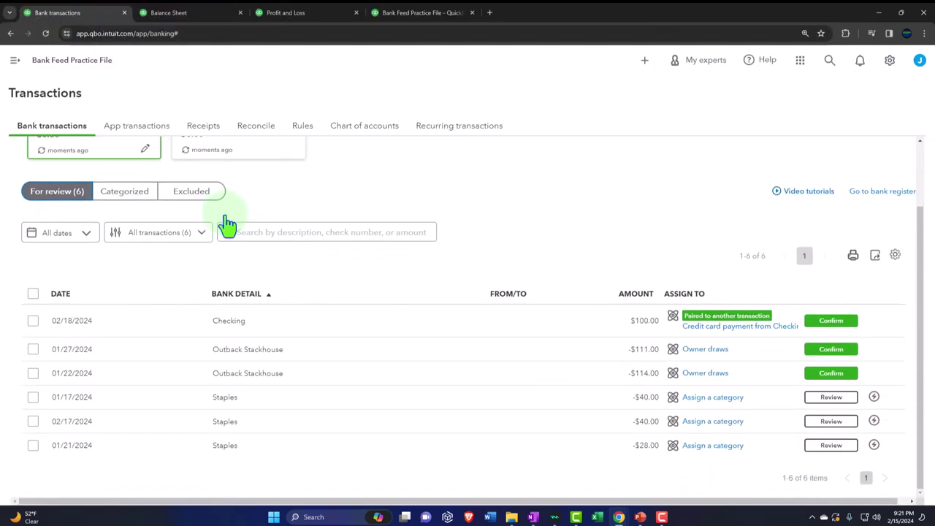
click(167, 233)
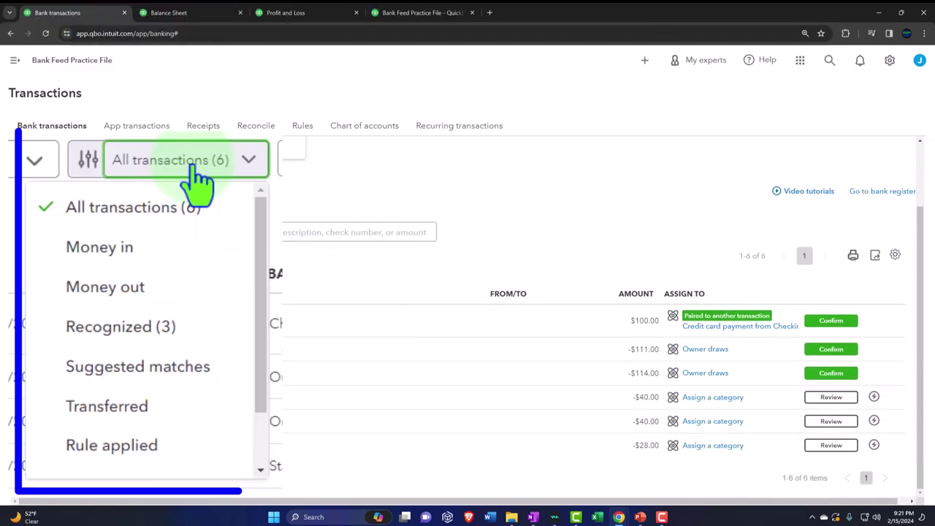
scroll(421, 177, up, 1)
scroll(421, 177, down, 1)
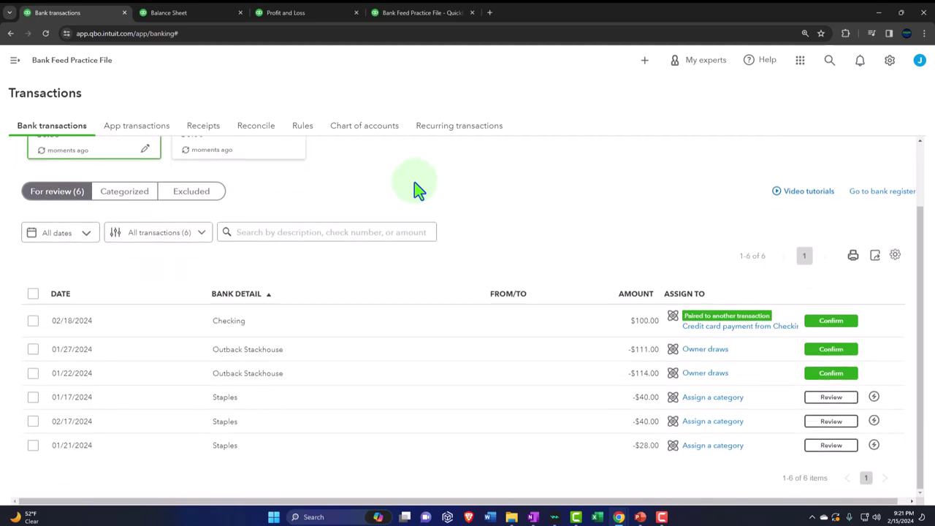
click(259, 159)
scroll(233, 329, down, 2)
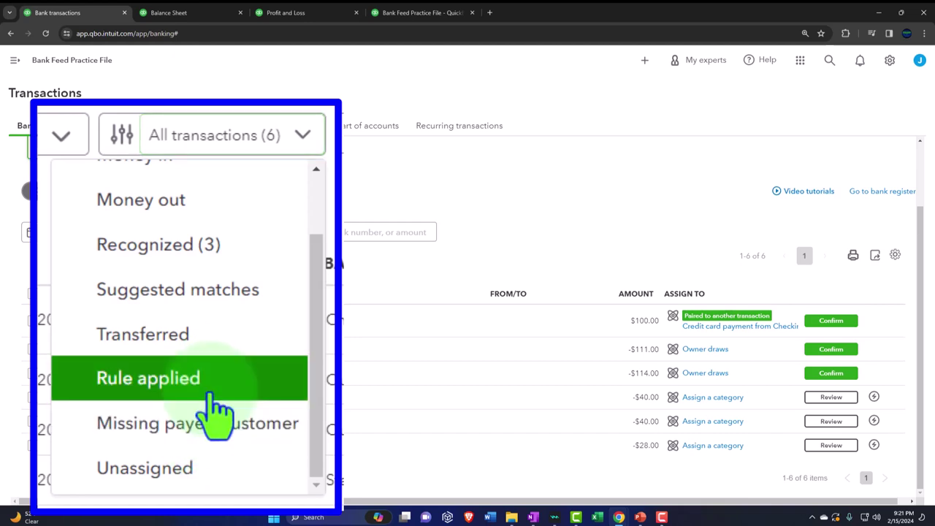
click(156, 353)
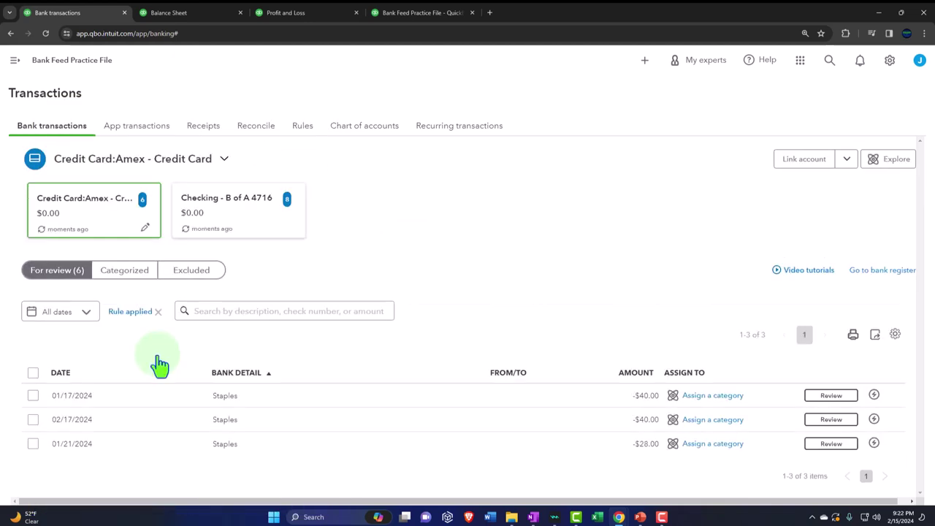
click(32, 373)
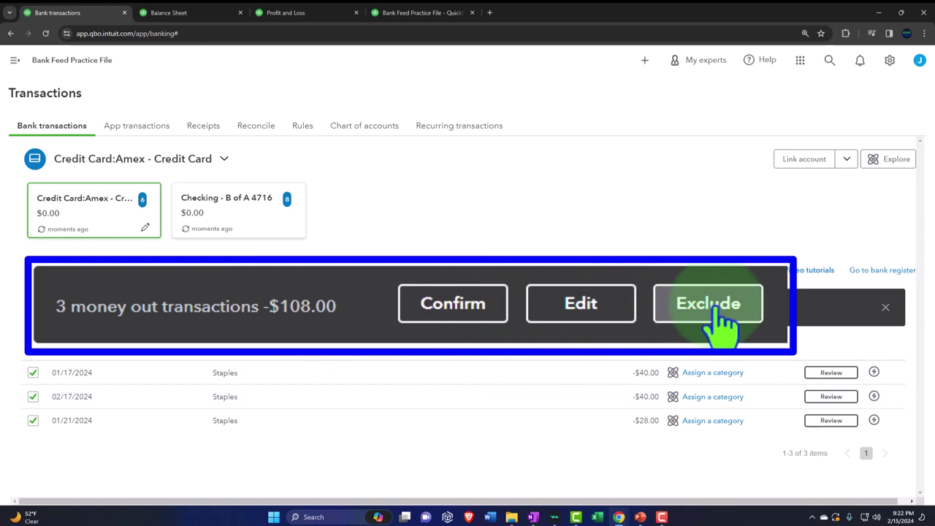
click(450, 308)
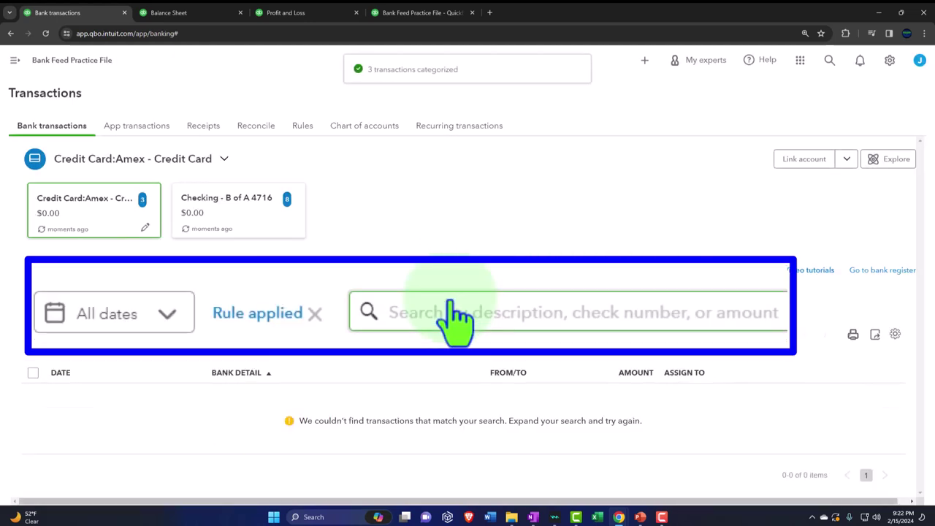
Step: Rerun the January - March 2024 Balance Sheet and open the detail behind the March Amex credit card balance
click(168, 12)
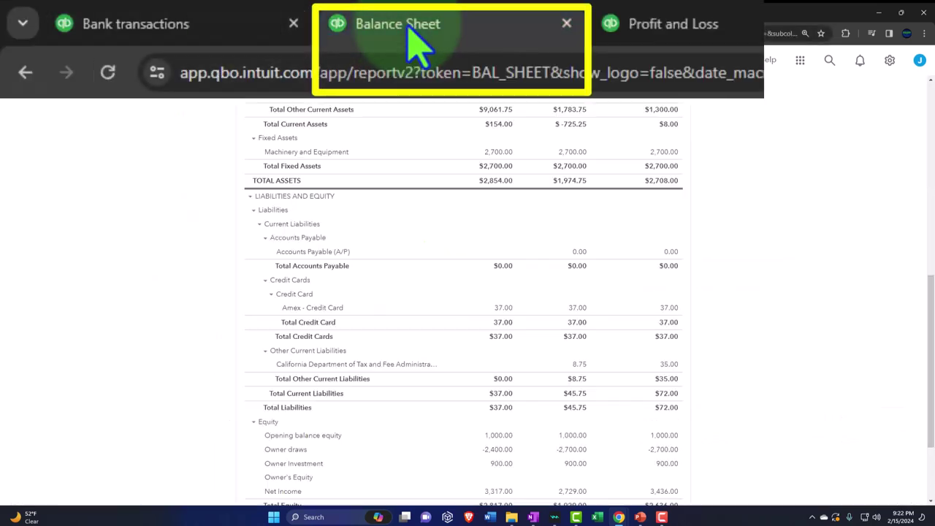
scroll(376, 209, up, 10)
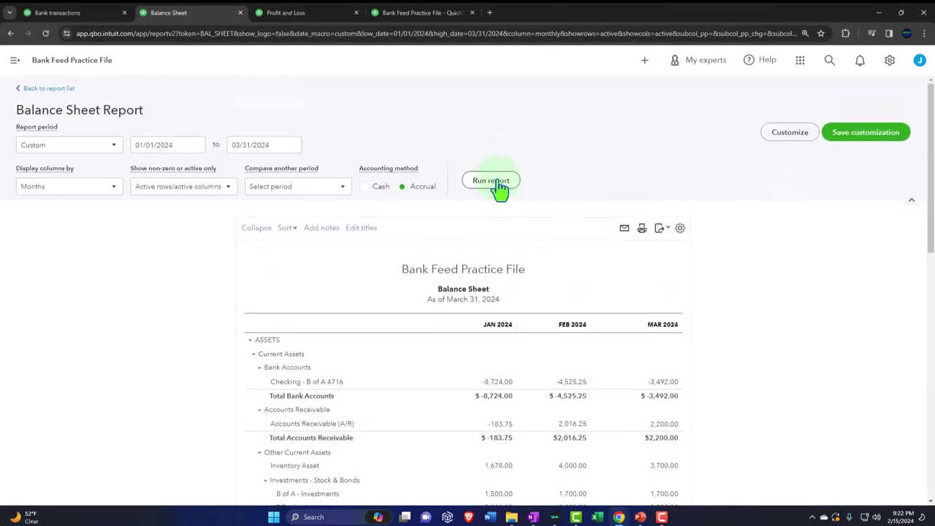
scroll(457, 271, down, 2)
key(ctrl+plus)
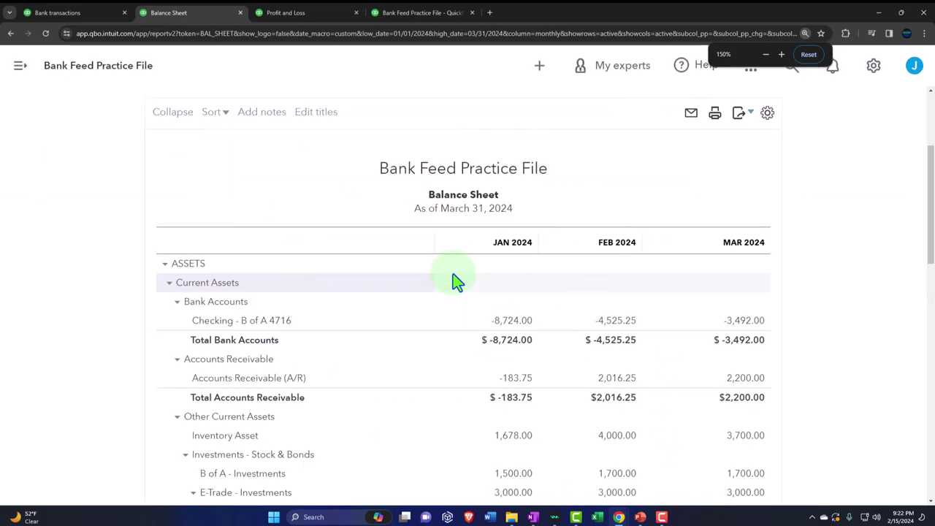
scroll(453, 237, down, 6)
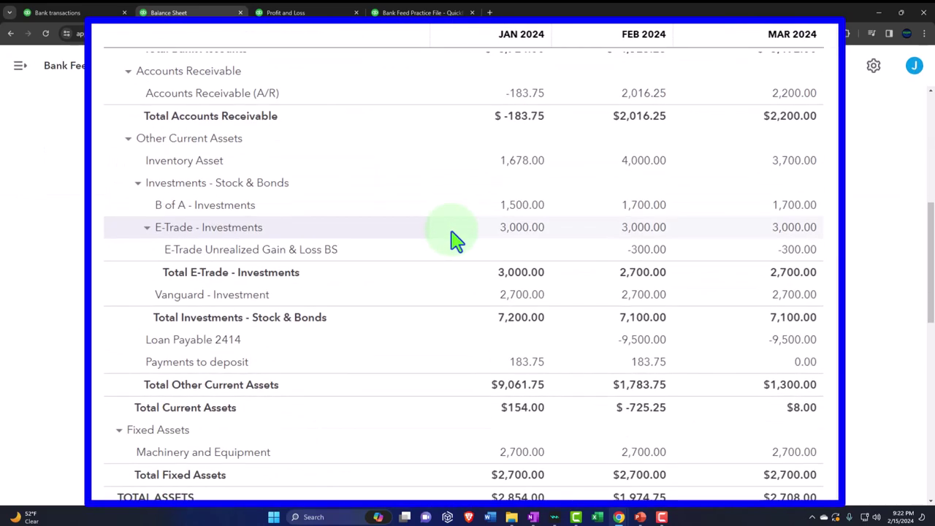
scroll(452, 238, down, 1)
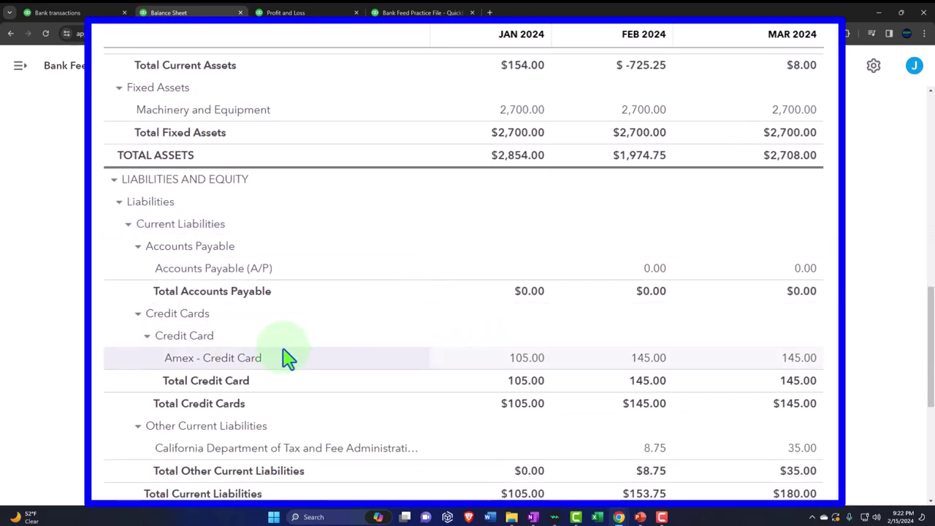
click(796, 358)
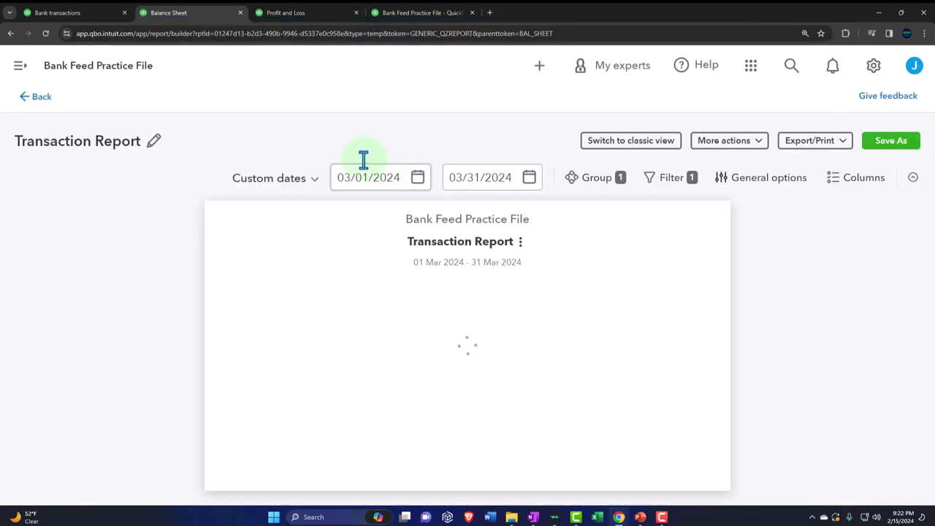
Step: Set the transaction report's start date to 01/01/2024, review the Amex entries, and exit the report without saving
click(351, 175)
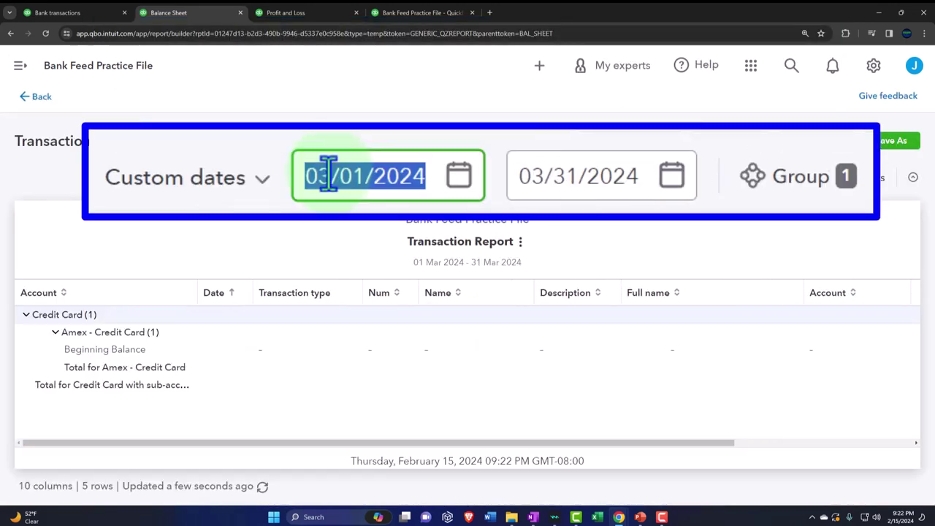
click(331, 175)
key(BackSpace)
text(1)
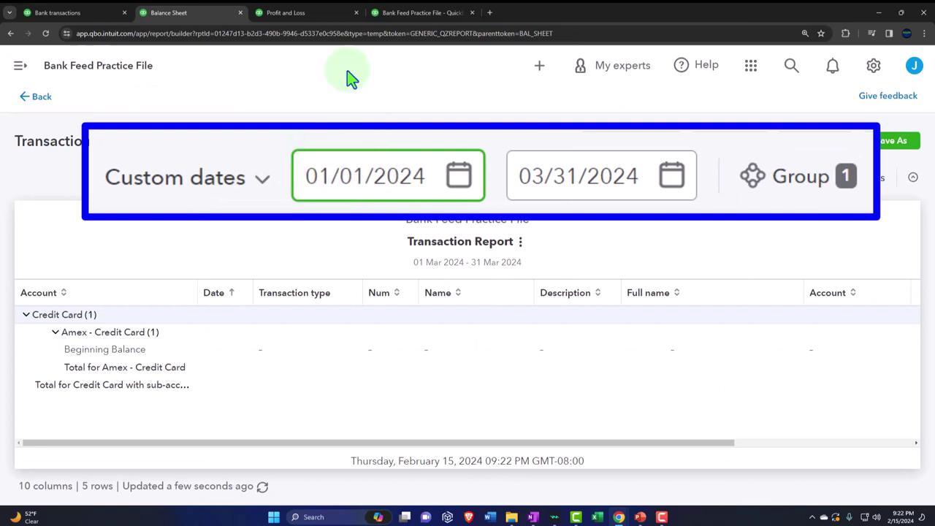
key(Tab)
key(Tab)
key(ctrl+minus)
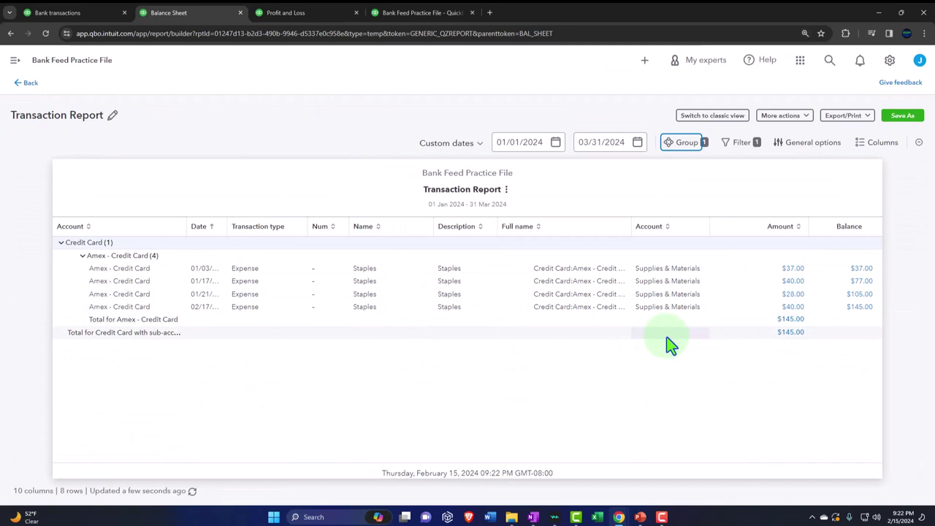
click(28, 83)
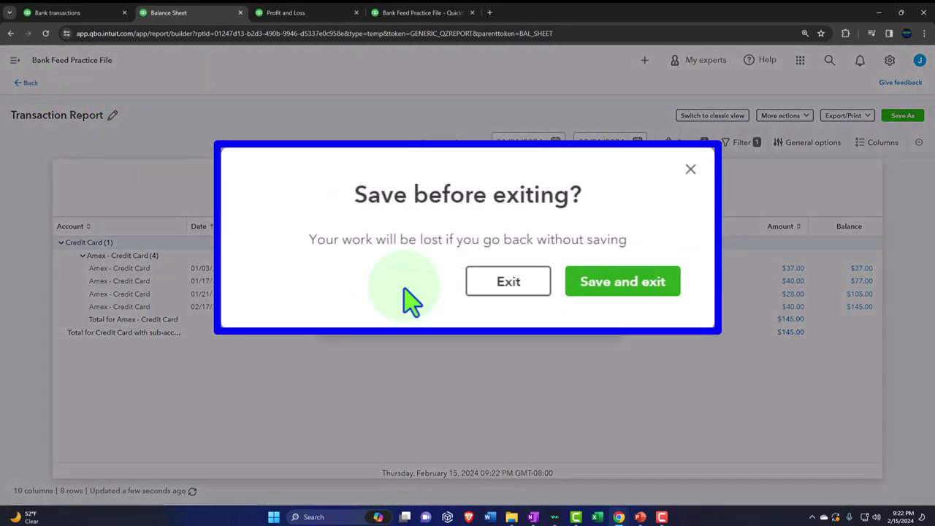
click(520, 288)
Step: Rerun the January - March 2024 Profit and Loss report and check the monthly Supplies & Materials amounts
click(299, 18)
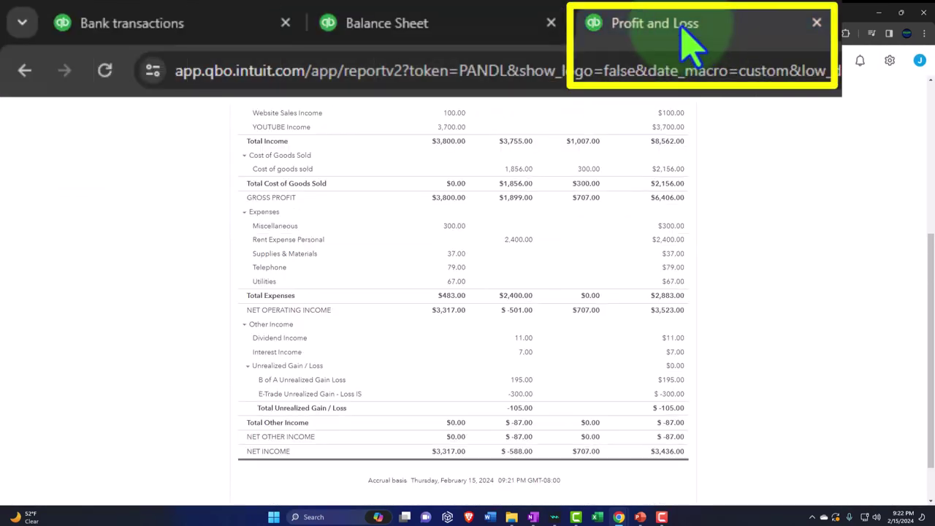
scroll(396, 307, up, 10)
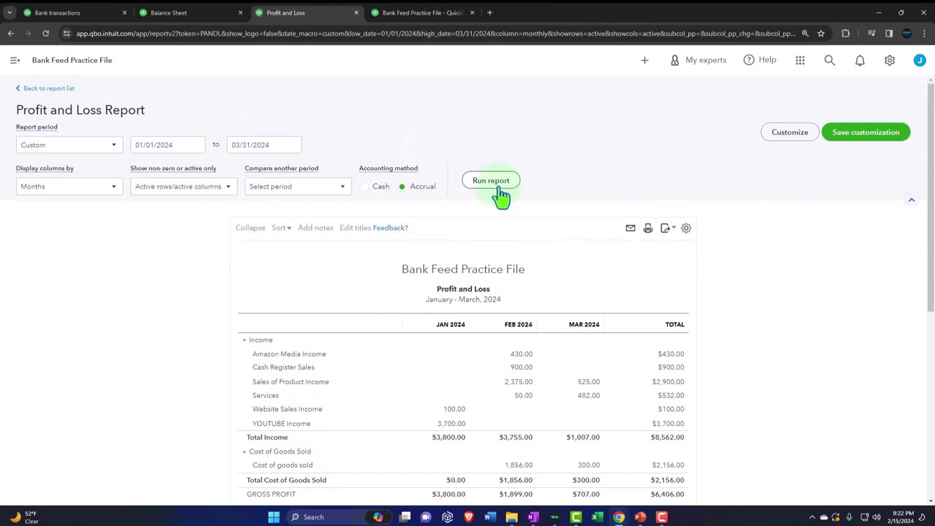
scroll(488, 303, down, 2)
key(ctrl+plus)
key(ctrl+plus)
scroll(508, 431, down, 3)
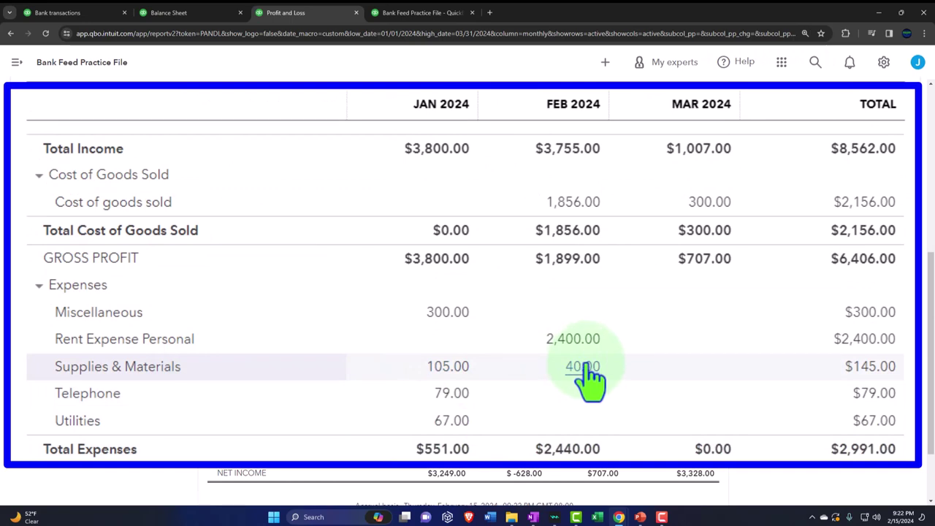
Step: Return to the Amex bank transactions and clear the Rule applied filter to list all remaining transactions for review
click(80, 12)
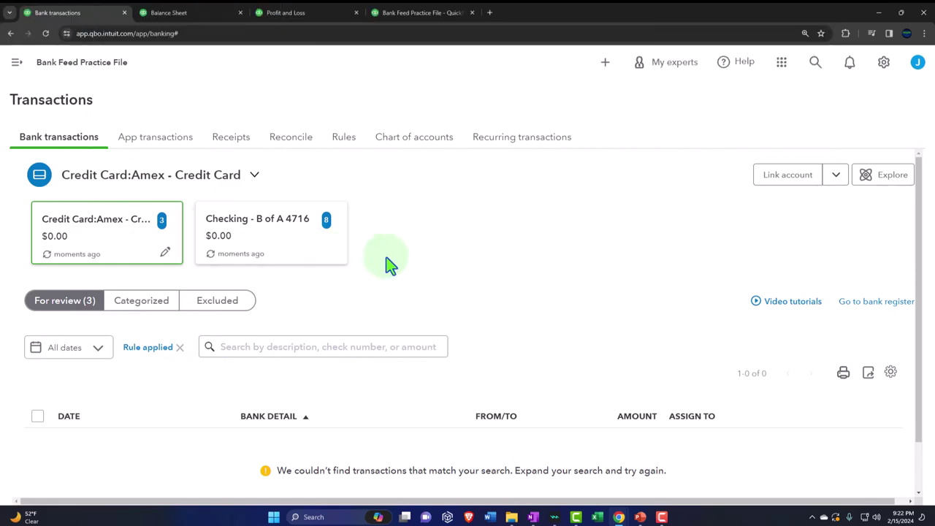
scroll(383, 270, down, 1)
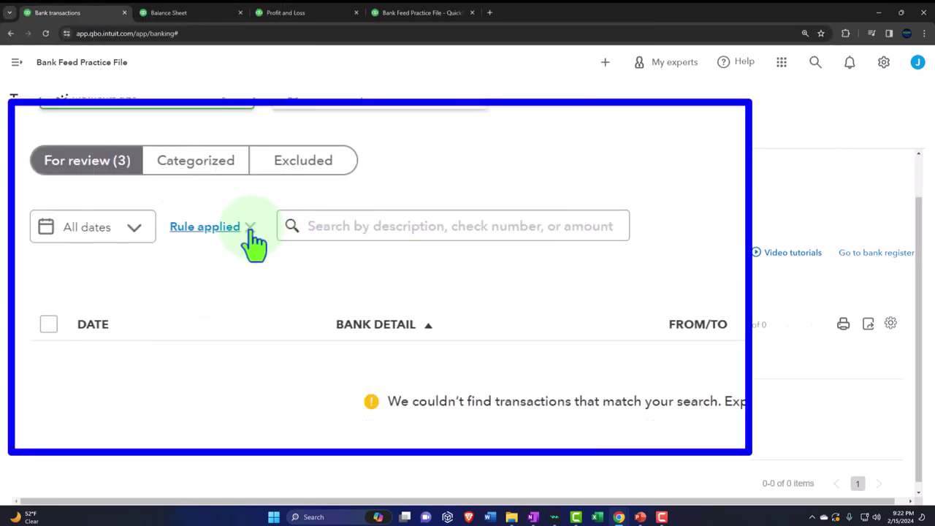
click(249, 230)
scroll(254, 241, down, 1)
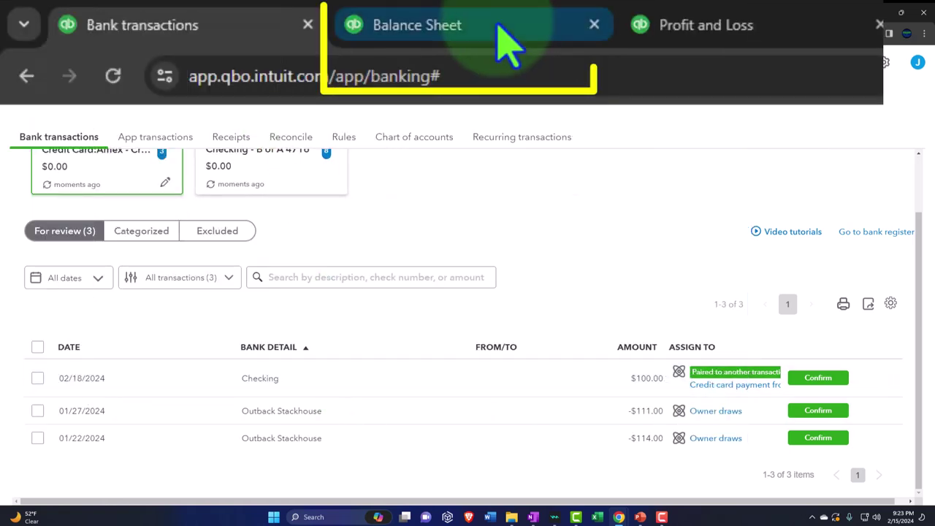
Step: Compare the pending Outback Stackhouse transactions with the Balance Sheet's Amex and Owner draws lines and the Profit and Loss expenses
click(168, 13)
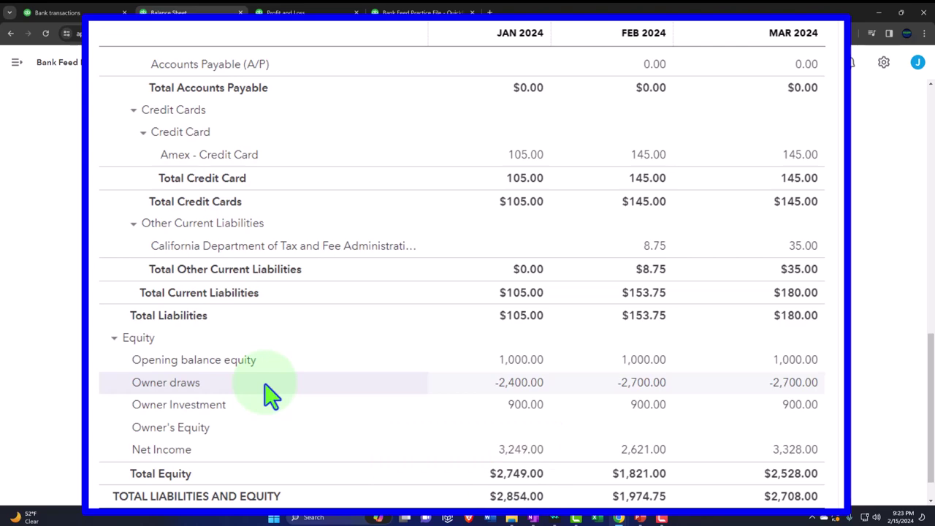
click(58, 12)
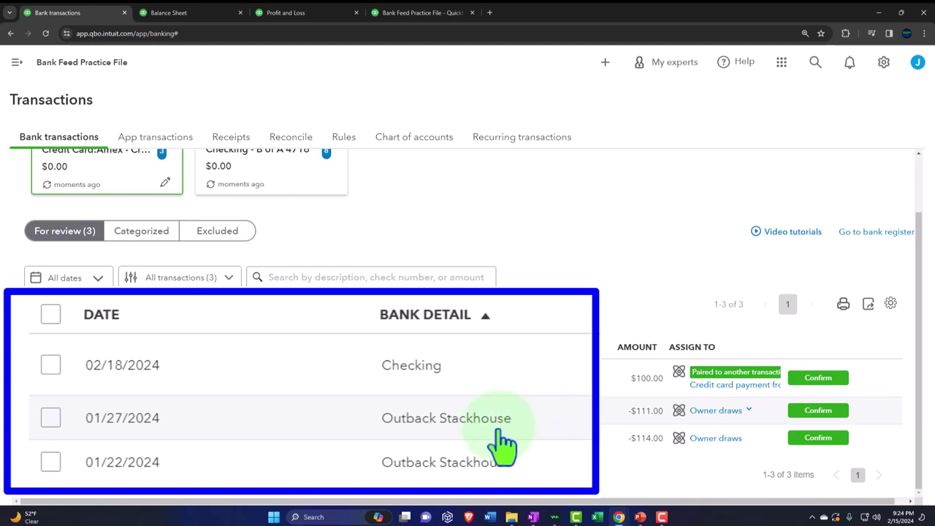
click(184, 12)
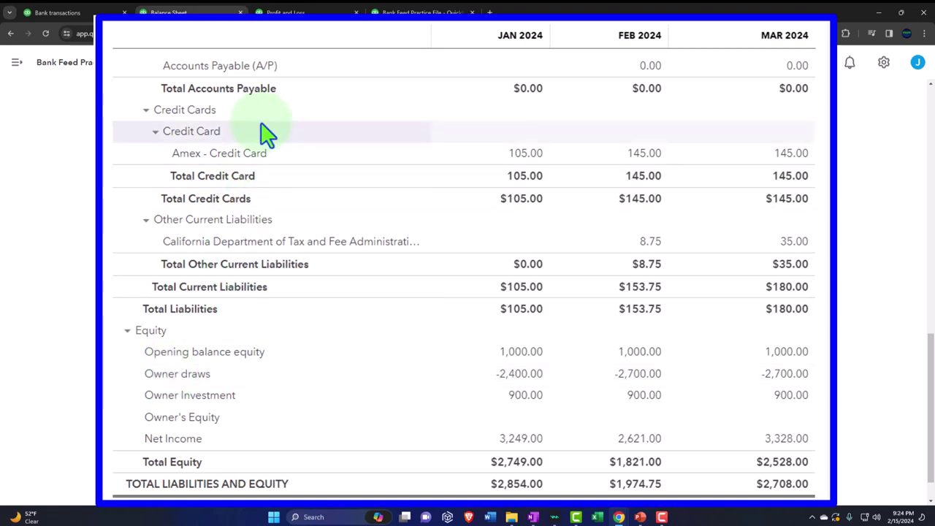
click(299, 13)
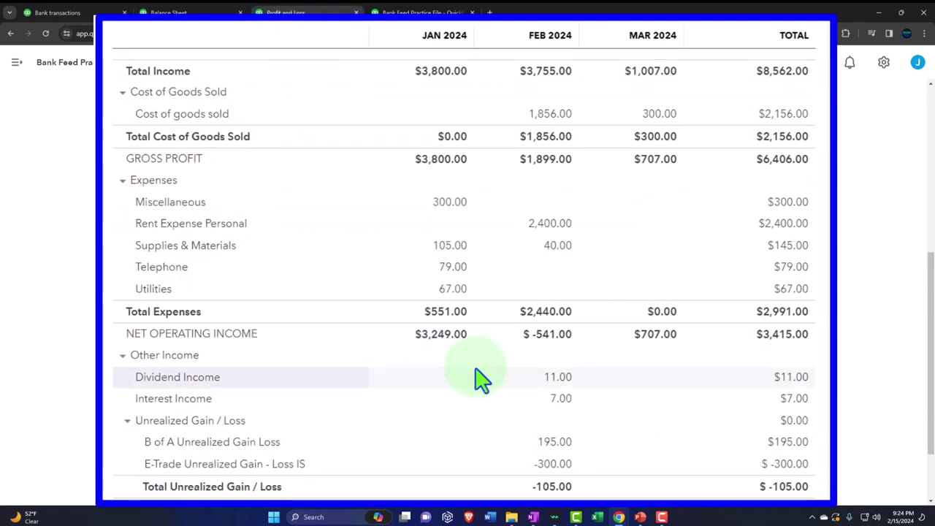
scroll(480, 380, up, 5)
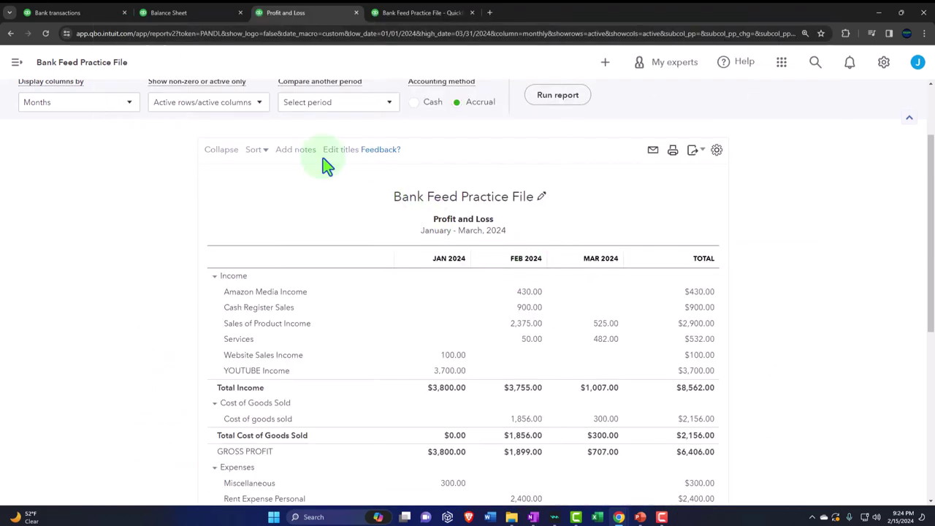
Step: Open the 01/27/2024 Outback Stackhouse transaction in the Amex bank feed and add Outback Stackhouse as its new vendor
click(78, 15)
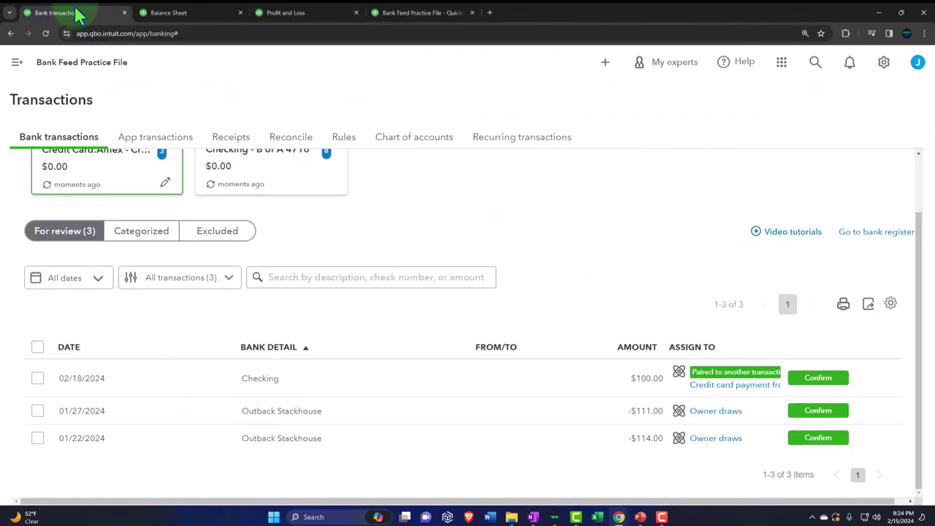
click(266, 419)
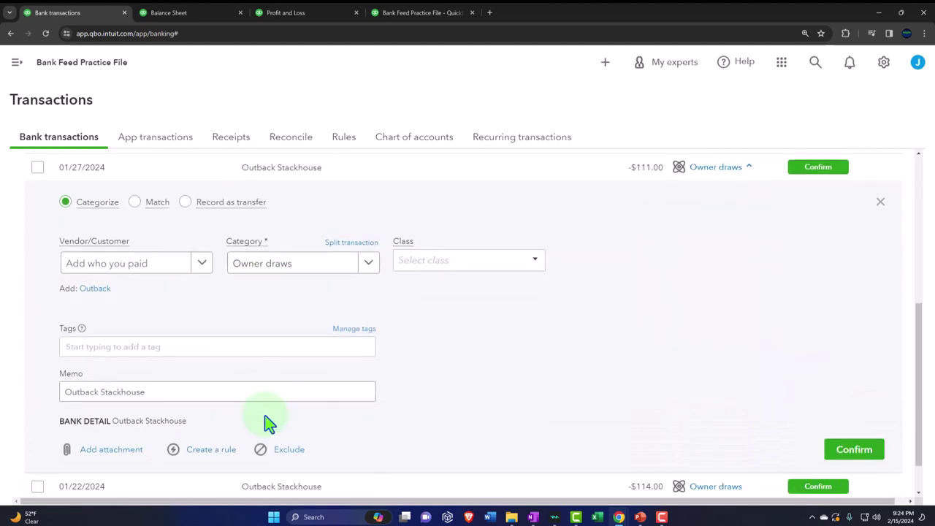
click(202, 264)
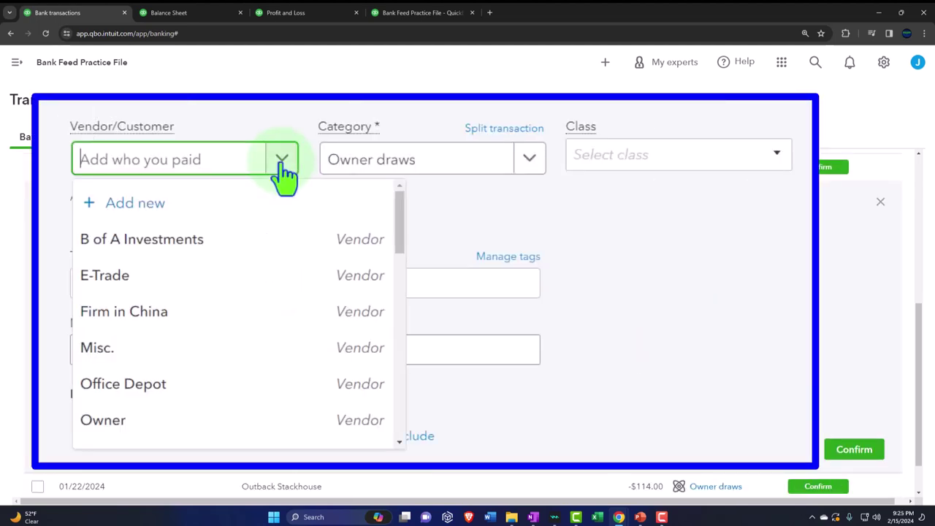
click(283, 176)
drag(201, 352, 25, 392)
key(ctrl+c)
click(105, 167)
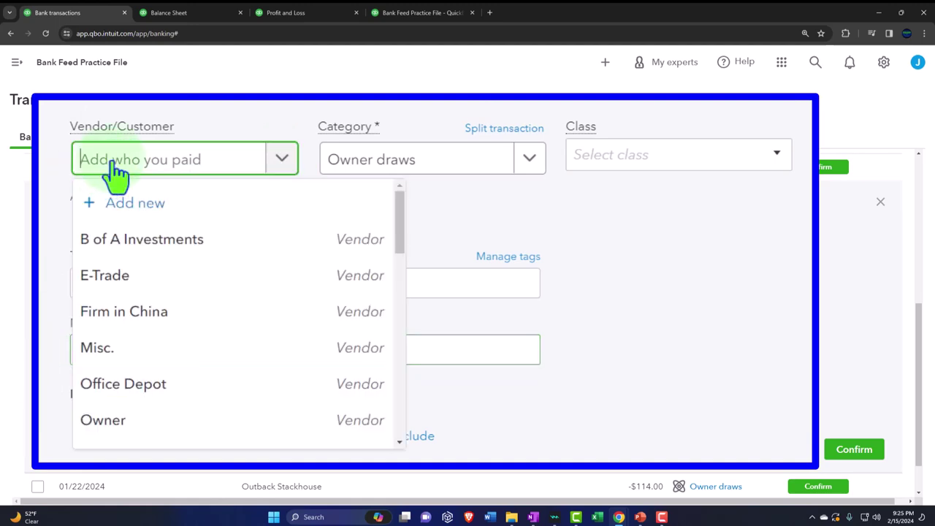
key(ctrl+v)
click(207, 200)
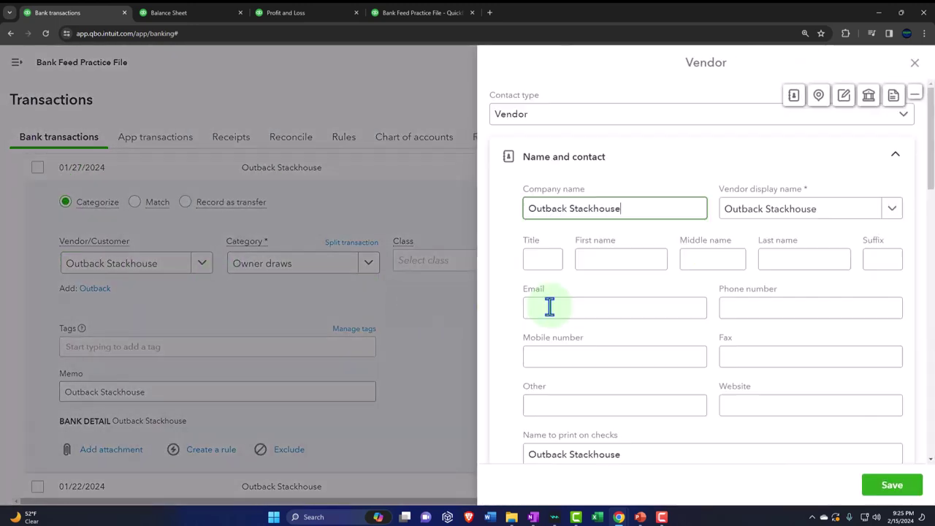
click(877, 486)
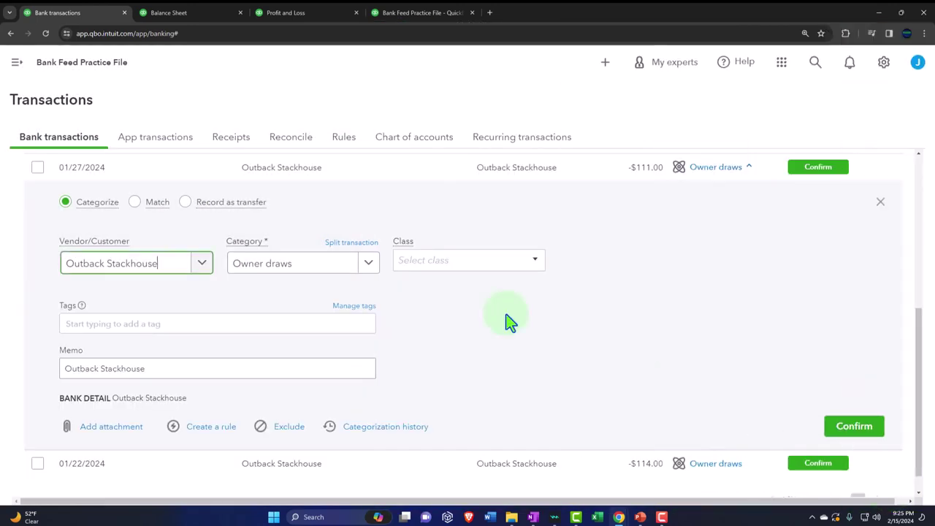
Step: Review the category choices, keep Owner draws for the 01/27/2024 Outback Stackhouse transaction, and confirm it
click(369, 264)
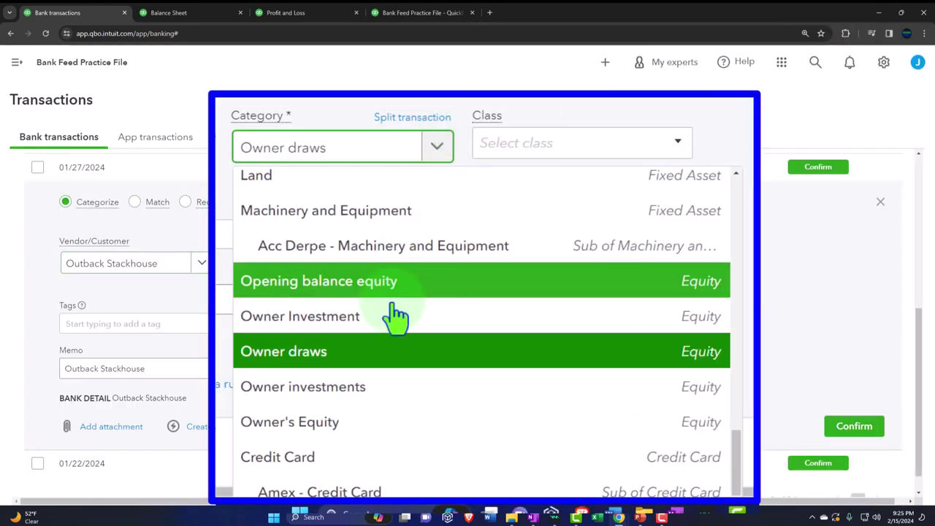
click(668, 365)
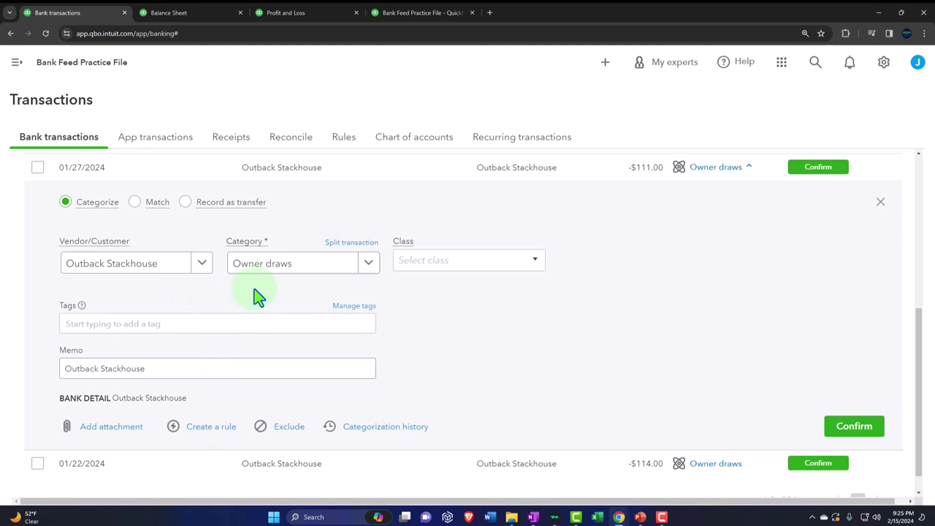
click(855, 430)
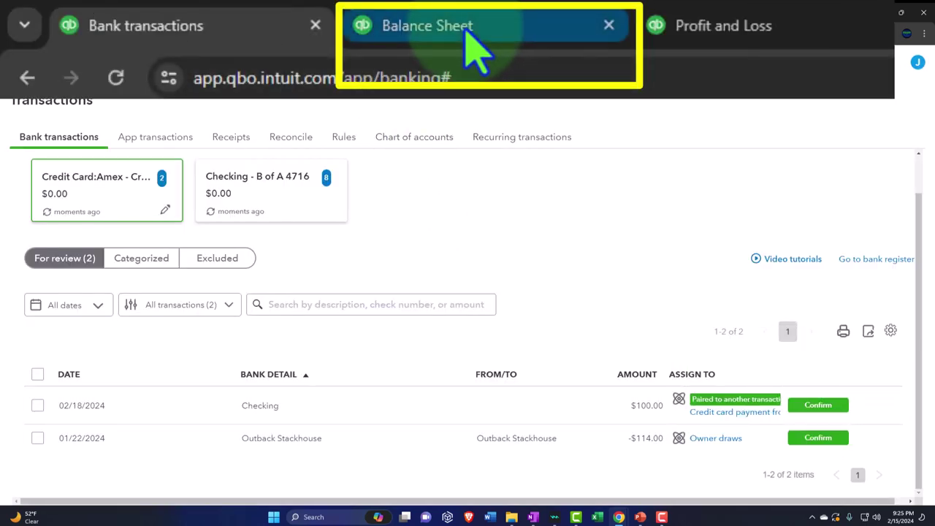
Step: Rerun the January - March 2024 Balance Sheet and check the Amex - Credit Card balances under Liabilities
click(169, 13)
scroll(328, 169, up, 10)
scroll(438, 204, up, 3)
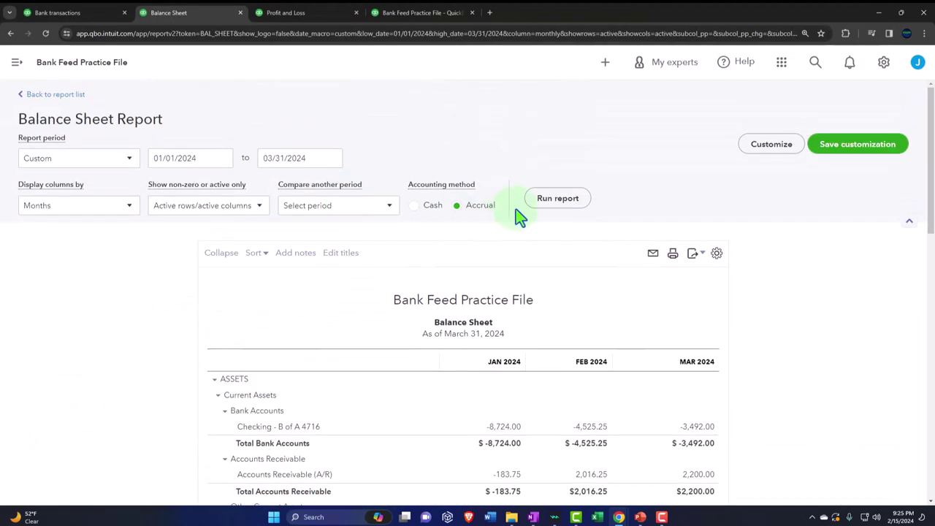
click(553, 208)
scroll(203, 324, down, 3)
key(ctrl+plus)
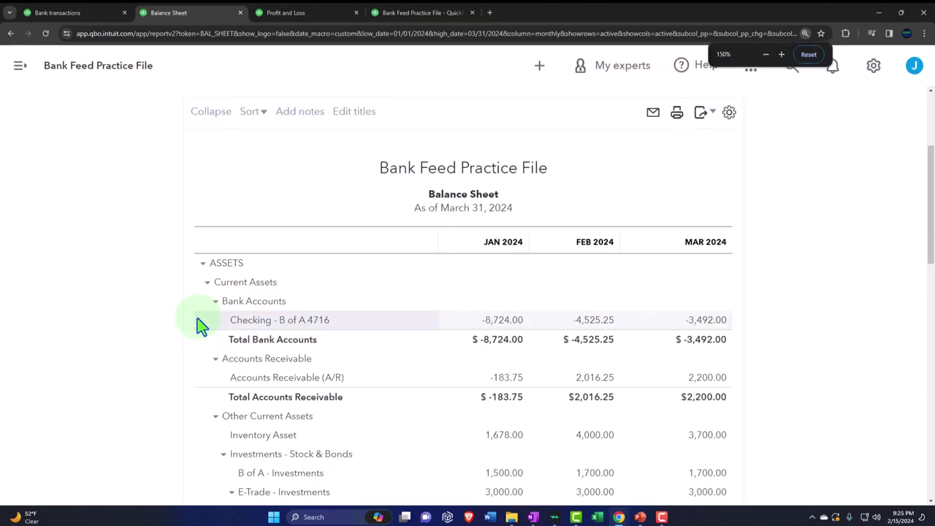
scroll(197, 318, down, 5)
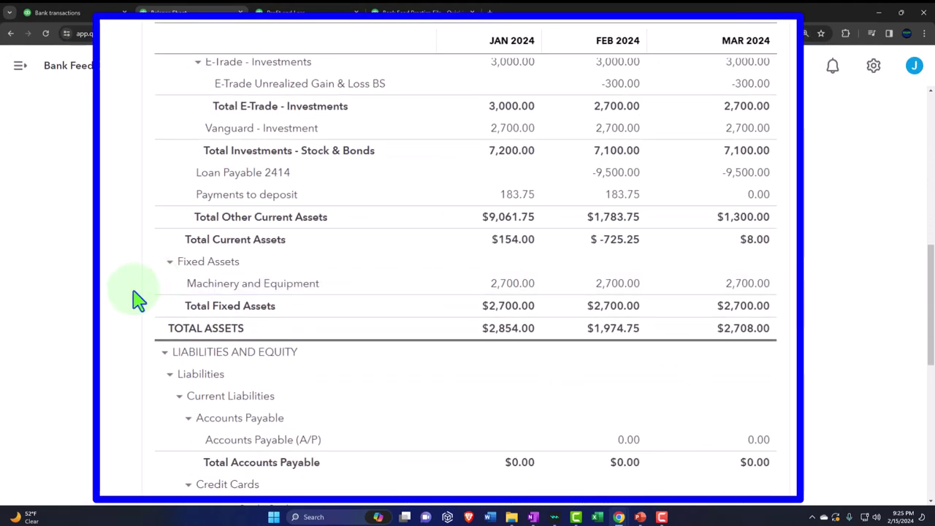
scroll(133, 299, down, 3)
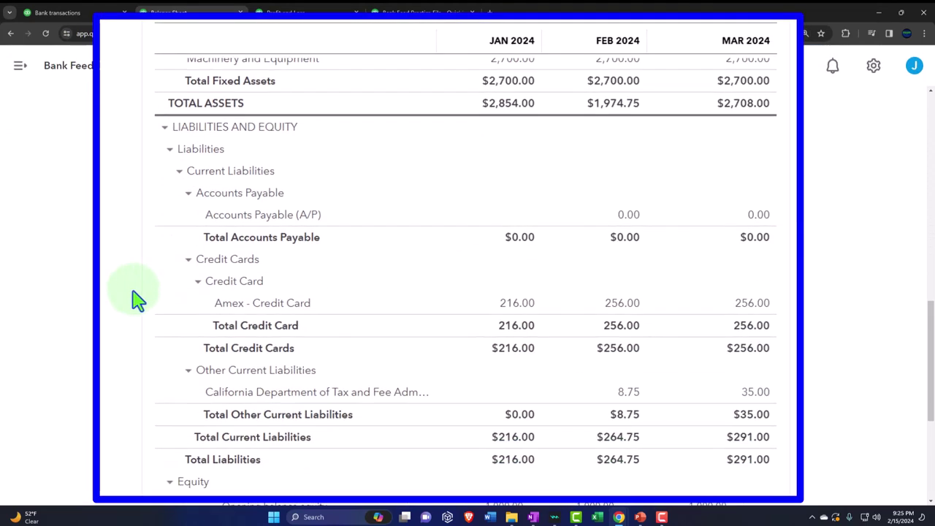
Step: View the March Amex - Credit Card transaction detail with the start date set to 01/01/2024, and exit without saving
click(745, 304)
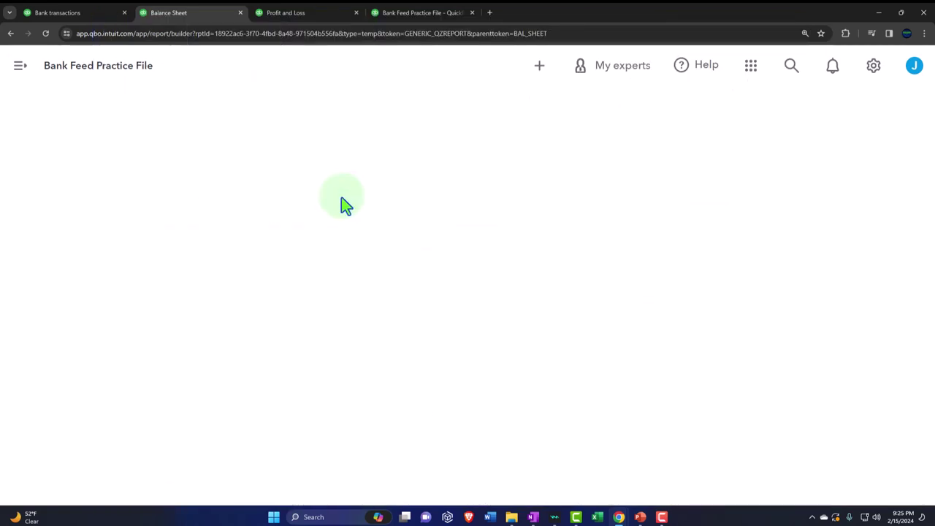
click(217, 149)
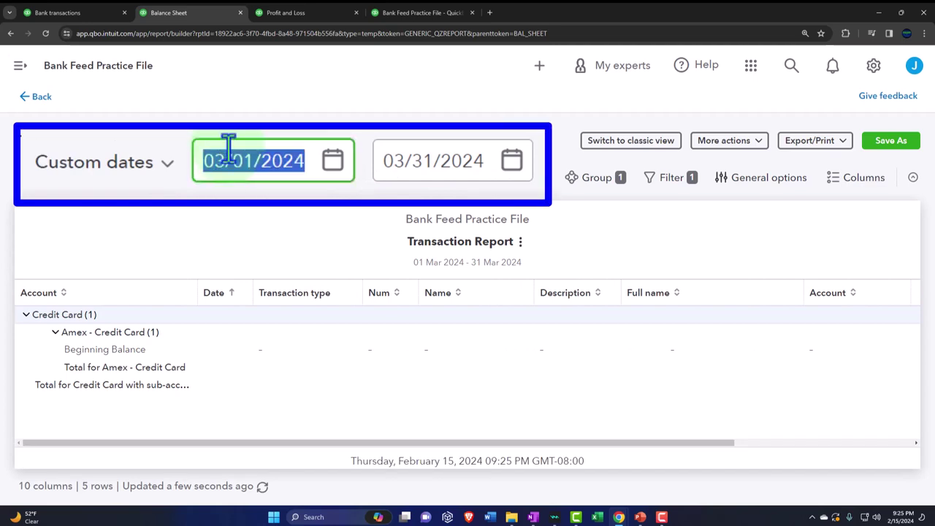
key(BackSpace)
text(1)
key(Tab)
key(Tab)
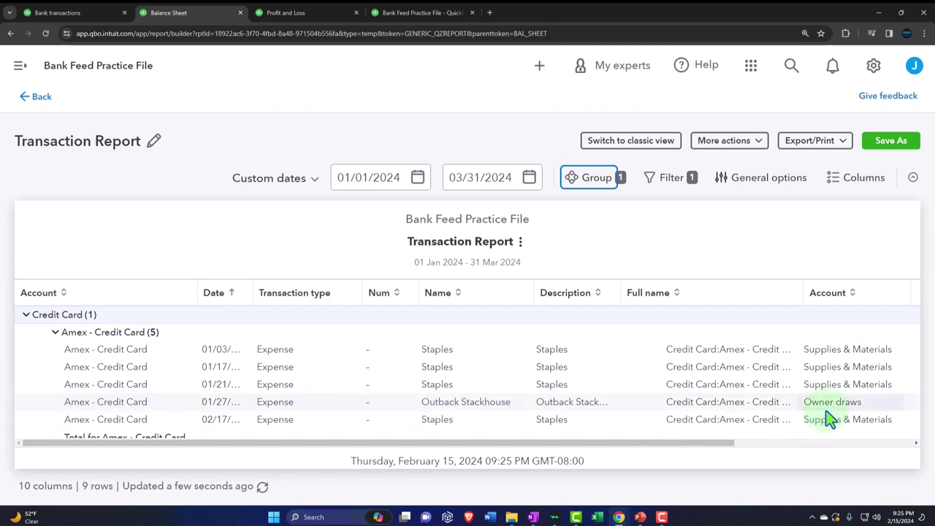
click(43, 98)
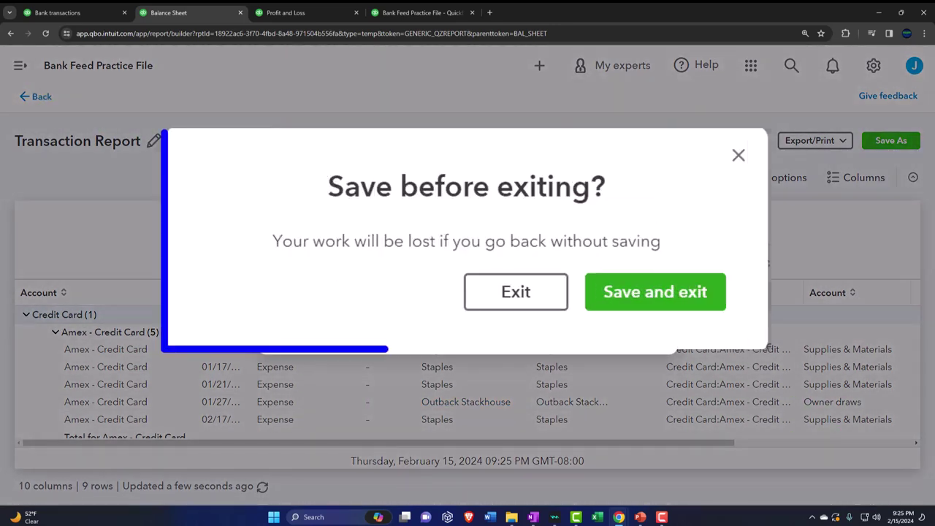
click(518, 299)
Step: View the March Owner draws transaction detail from the Balance Sheet starting 01/01/2024, and exit the report without saving
scroll(180, 366, down, 3)
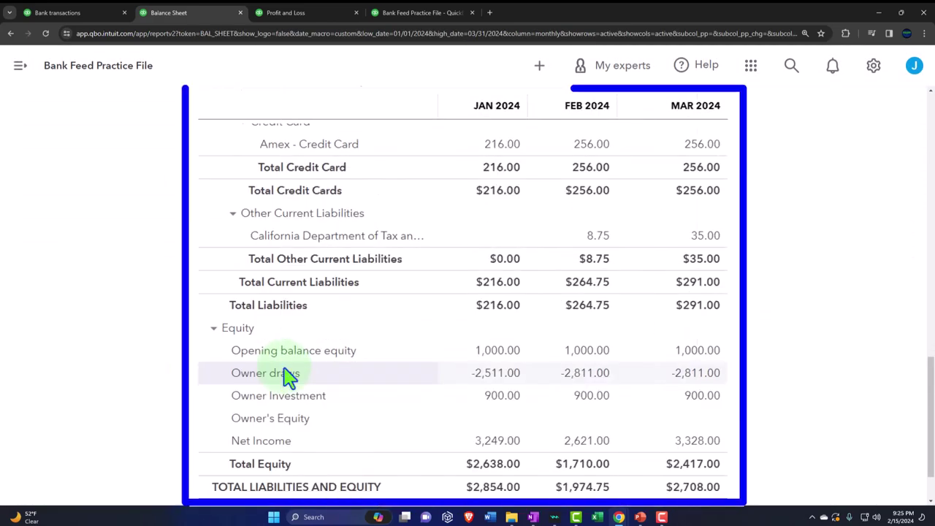
click(699, 378)
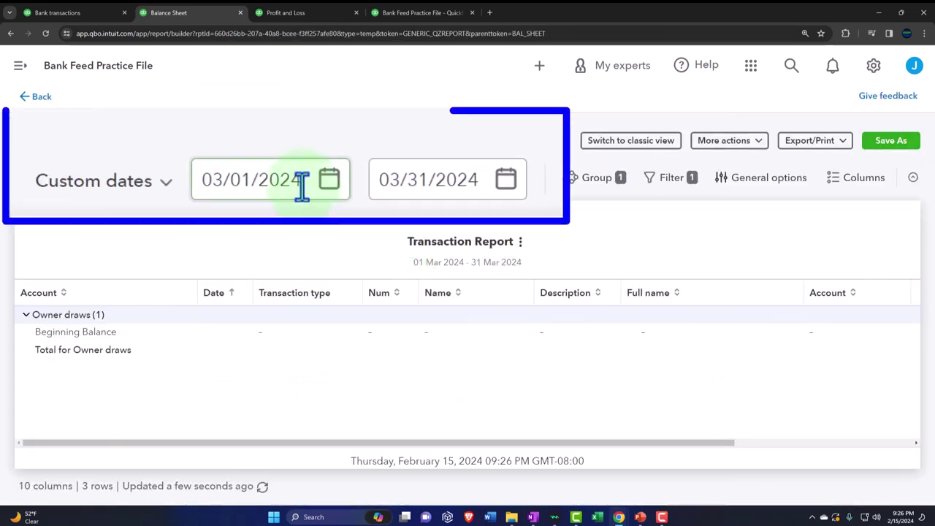
click(353, 169)
click(231, 161)
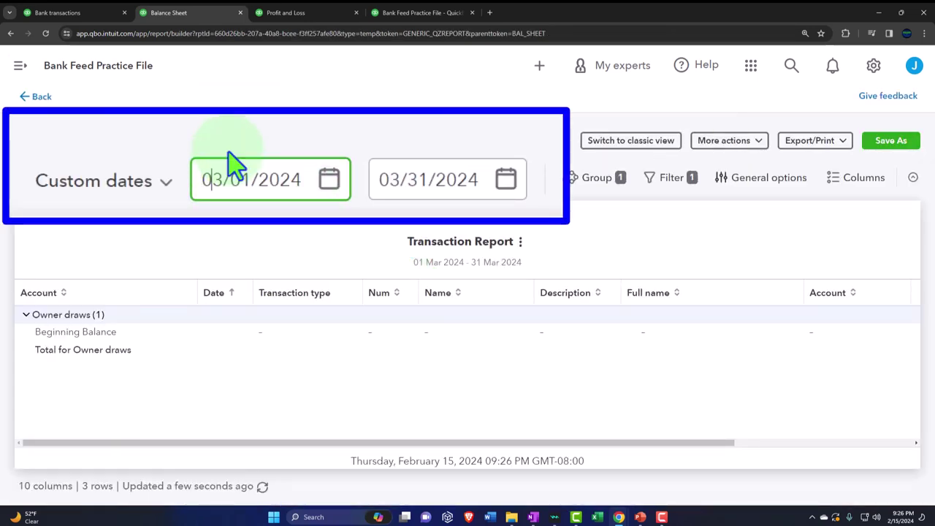
key(BackSpace)
text(1)
key(Tab)
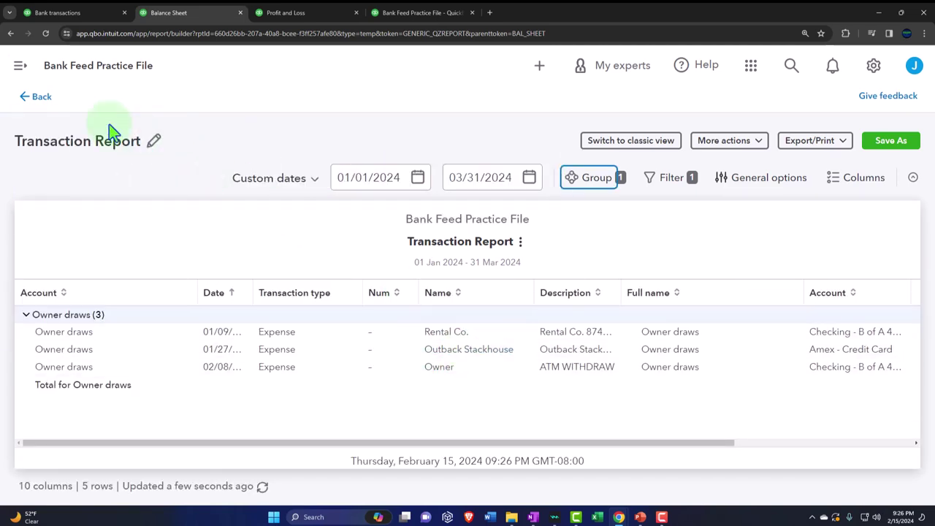
click(36, 97)
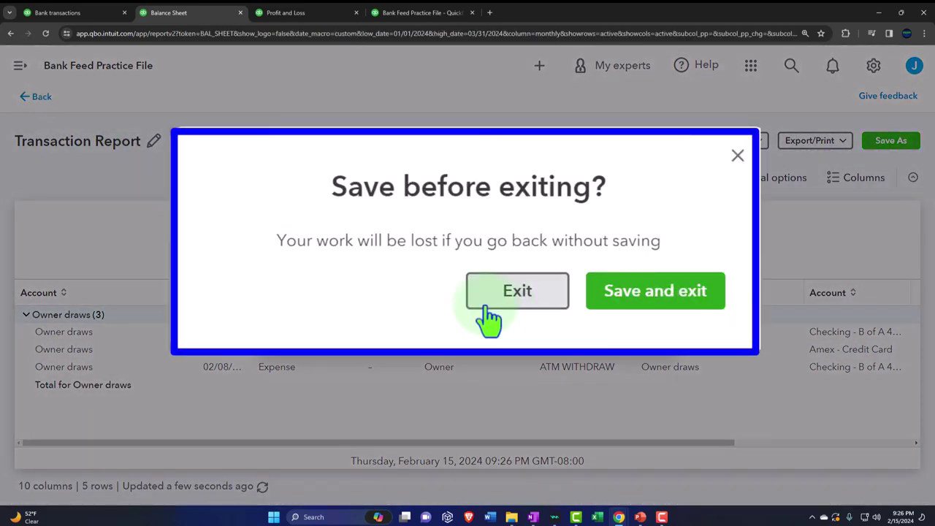
click(512, 295)
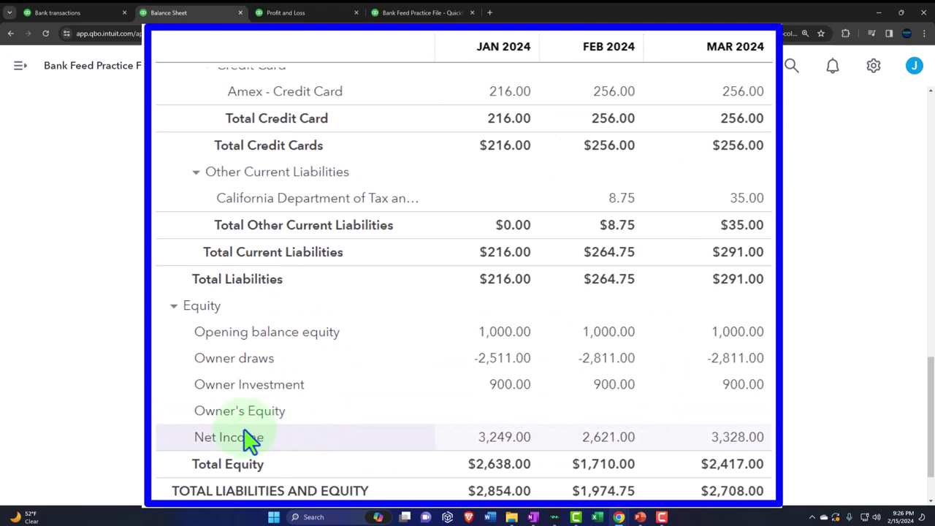
Step: Examine the Profit and Loss report's expenses, other income and net income to see whether the Outback Stackhouse charge affects them
click(285, 13)
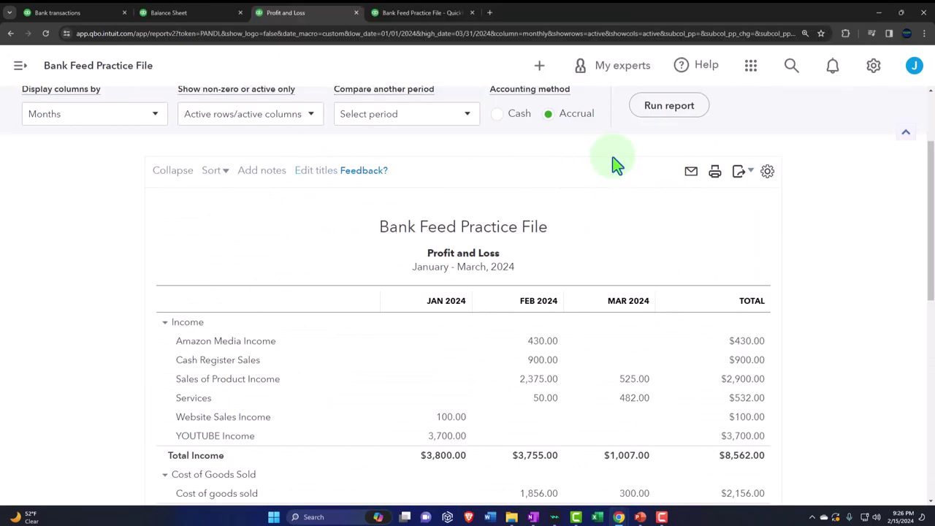
scroll(609, 337, down, 1)
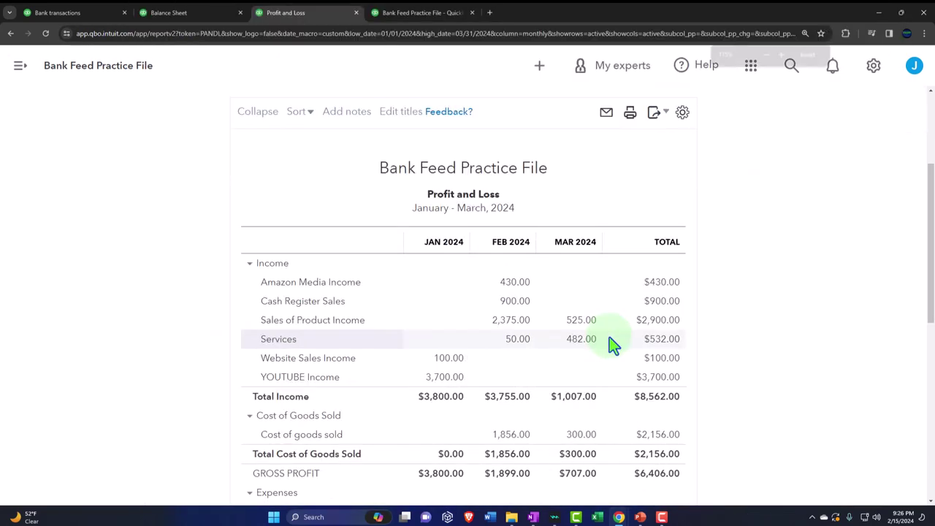
key(ctrl+plus)
scroll(608, 338, down, 5)
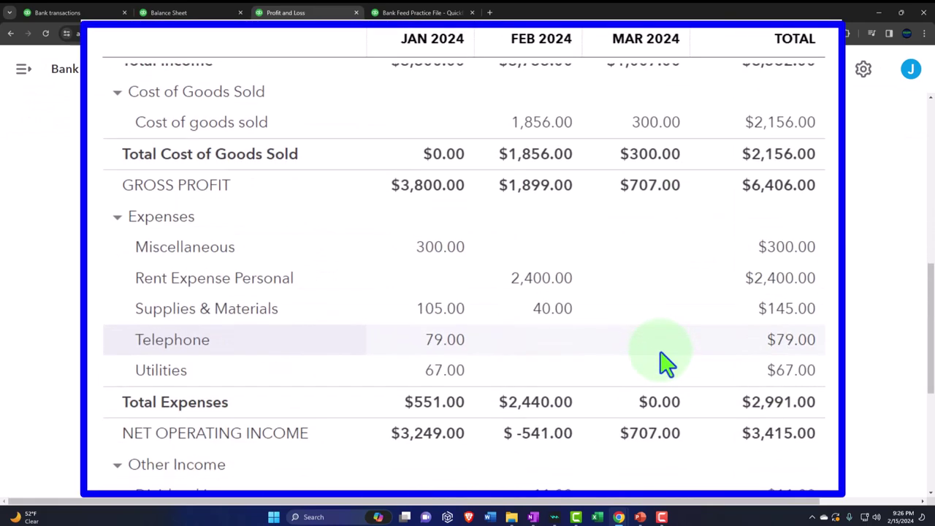
scroll(666, 363, down, 2)
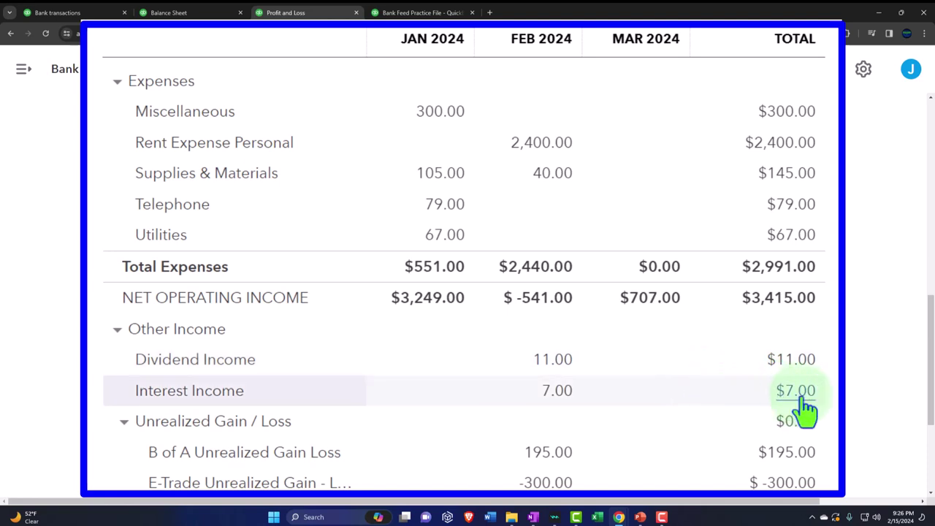
scroll(803, 409, down, 2)
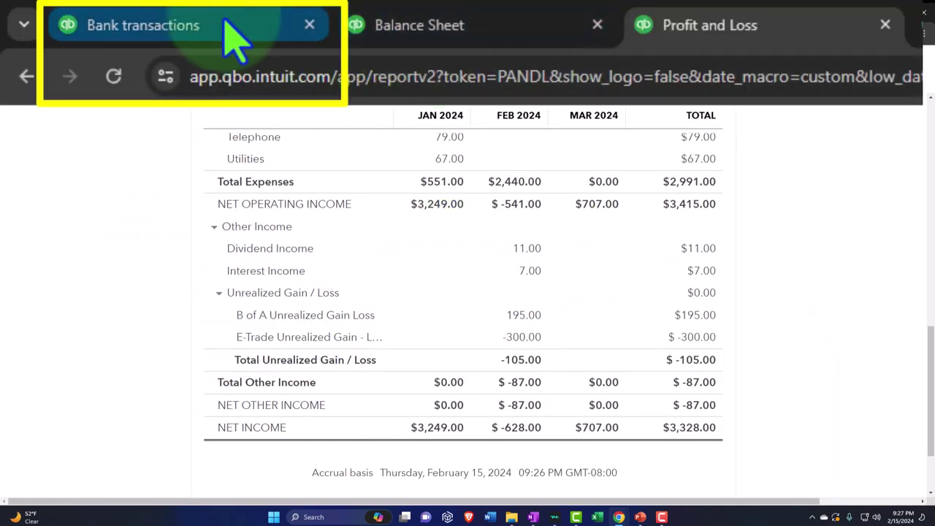
Step: Return to the bank transactions and open the Advanced account settings to review the Categories section's class tracking options
click(234, 40)
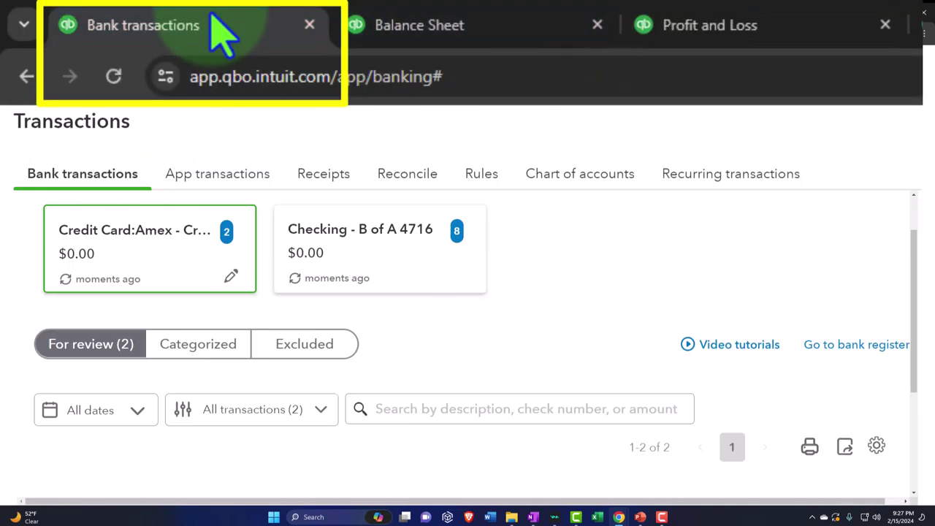
key(ctrl+minus)
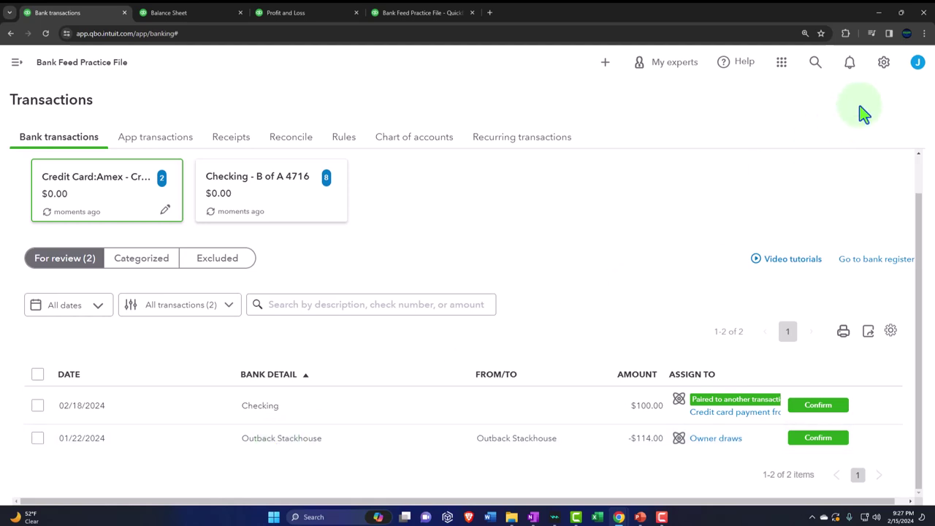
click(883, 63)
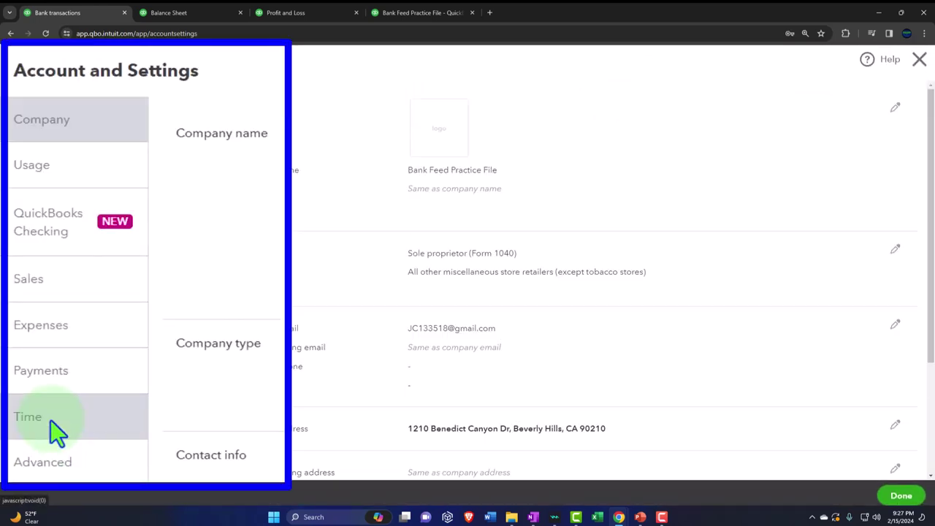
click(30, 327)
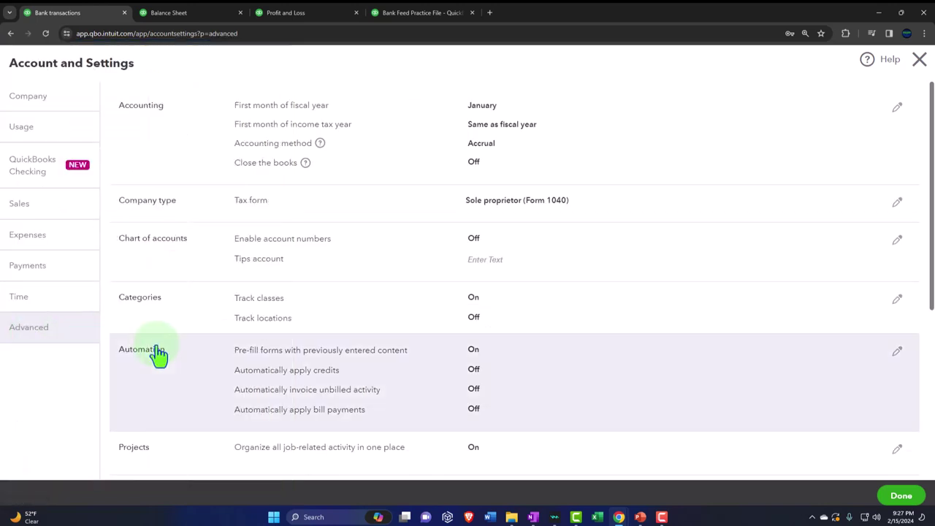
click(157, 318)
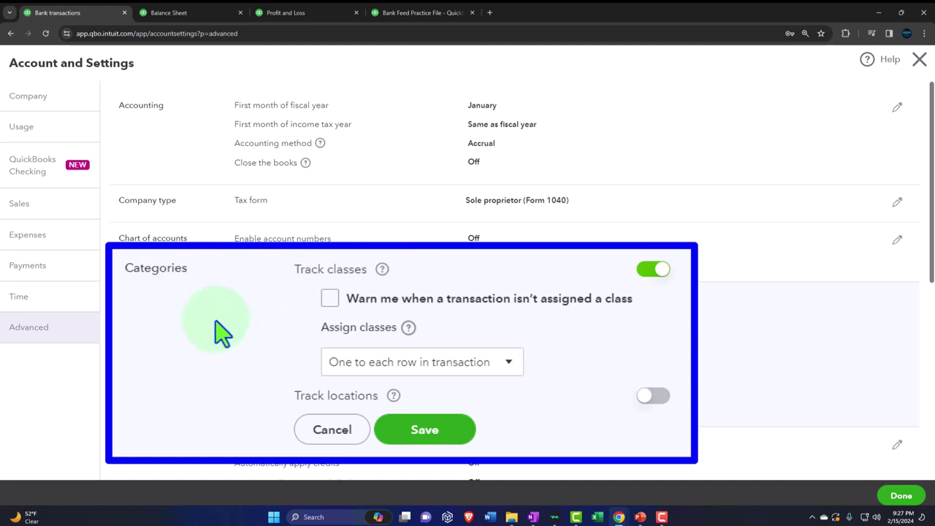
scroll(205, 307, down, 2)
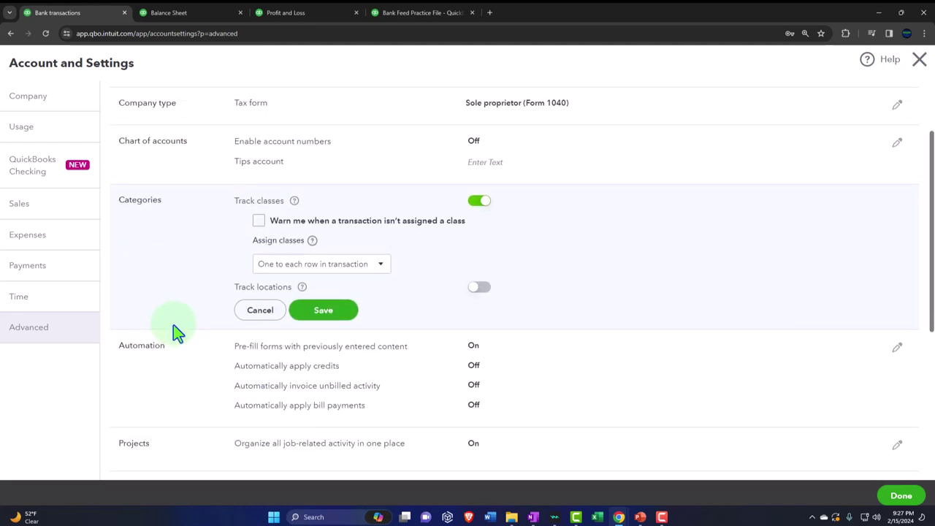
scroll(173, 324, down, 1)
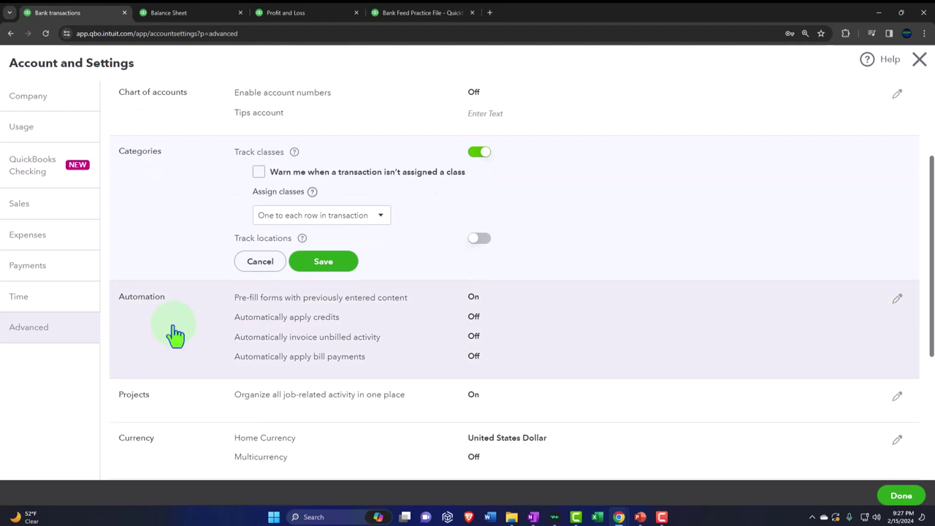
Step: Save the Categories settings with class tracking on and classes assigned one to each row in transaction, and close the account settings
scroll(176, 335, up, 3)
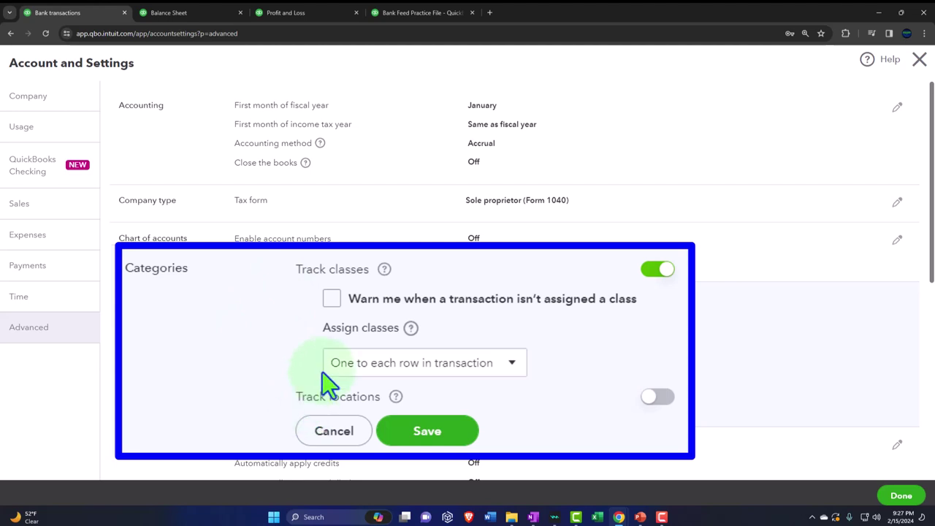
click(325, 301)
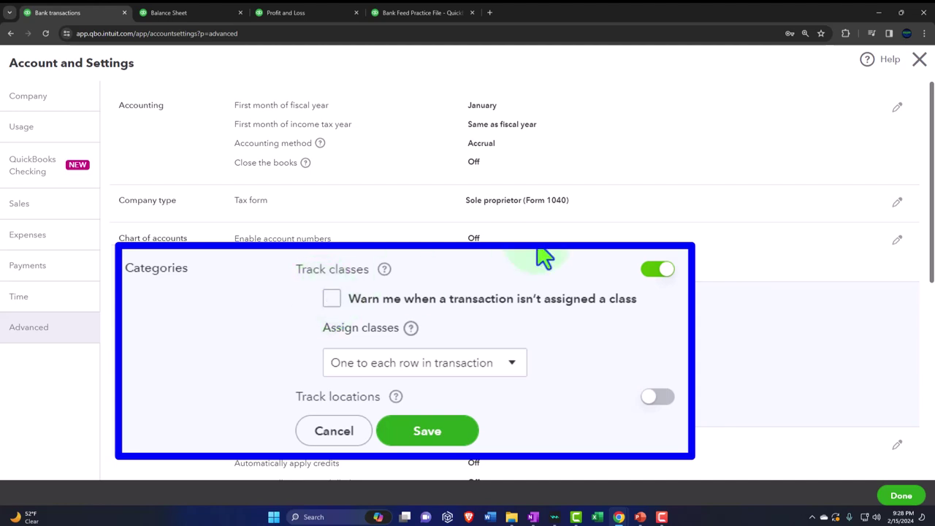
click(438, 433)
click(919, 59)
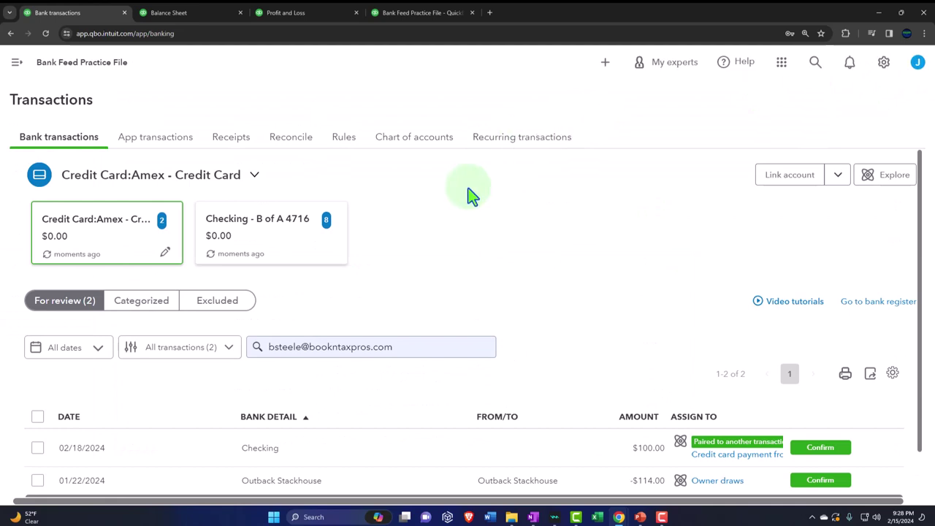
Step: Expand the 01/22/2024 Outback Stackhouse transaction and start adding a new category for it
scroll(471, 193, down, 1)
click(252, 438)
scroll(250, 418, down, 4)
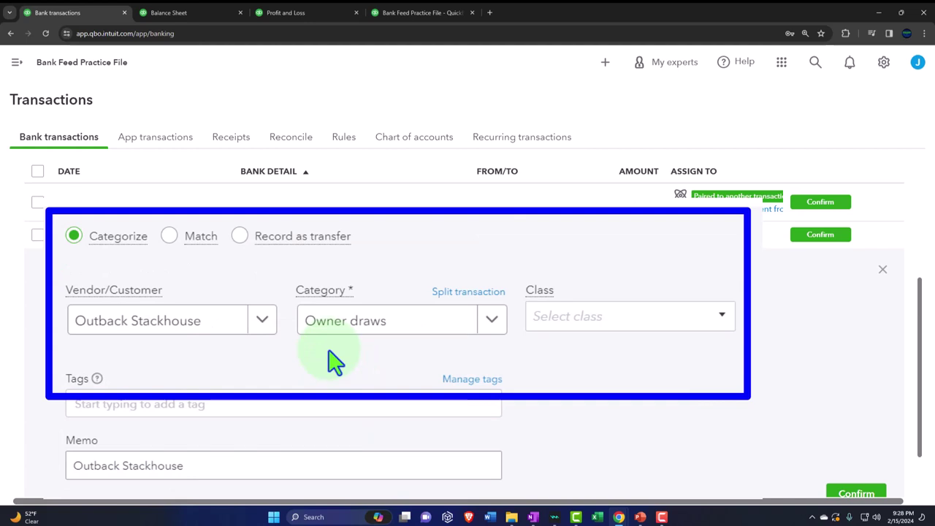
scroll(250, 358, down, 1)
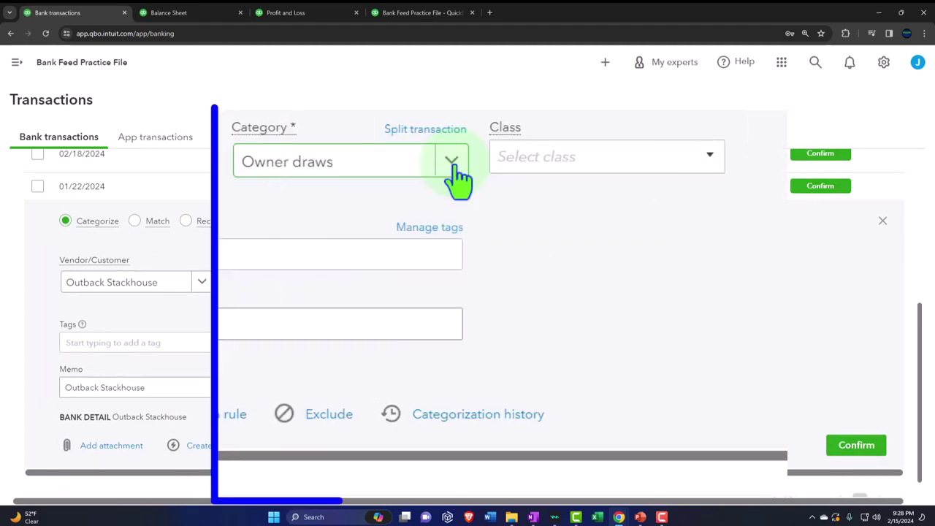
click(451, 162)
scroll(409, 289, up, 10)
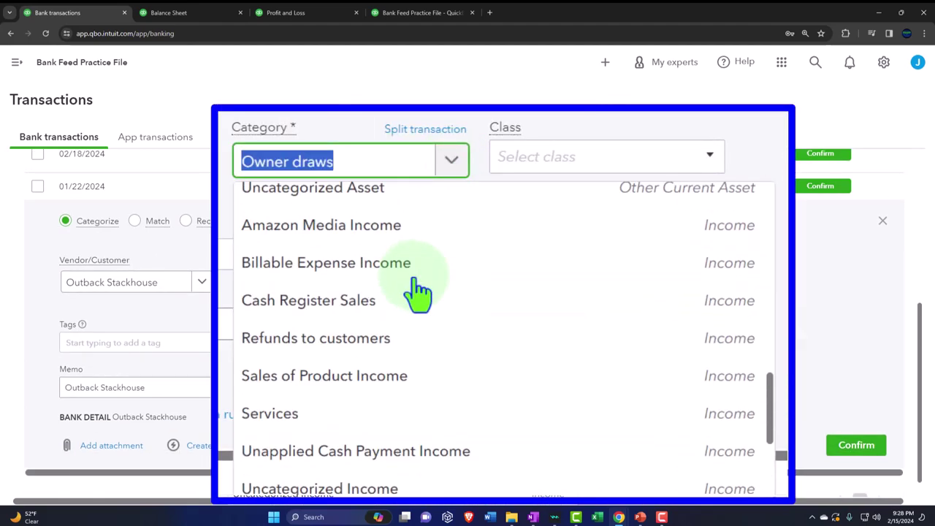
scroll(420, 292, up, 2)
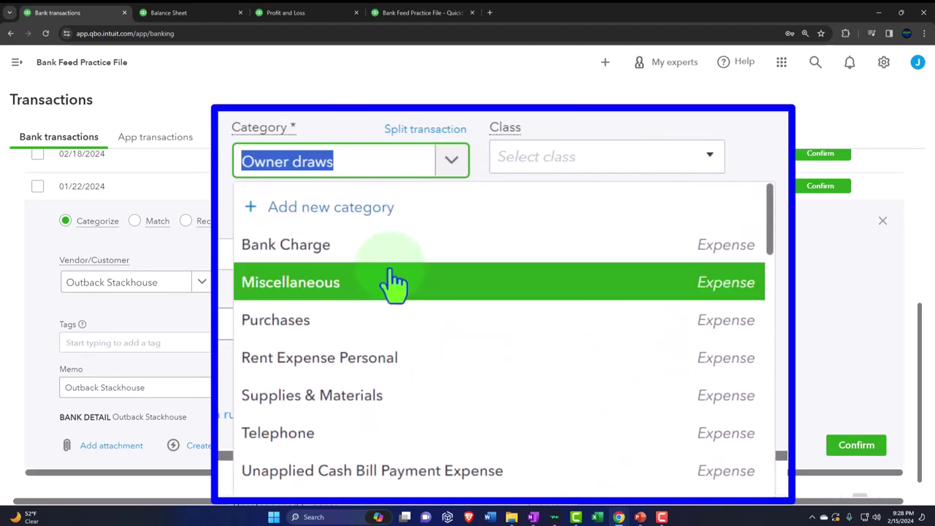
click(328, 217)
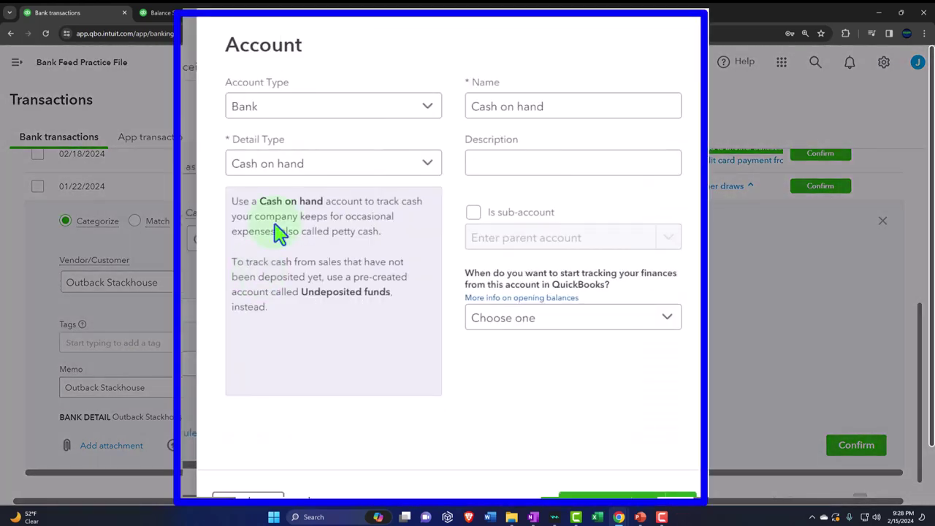
Step: Set the new account's type to Expenses and its detail type to Entertainment Meals
click(358, 169)
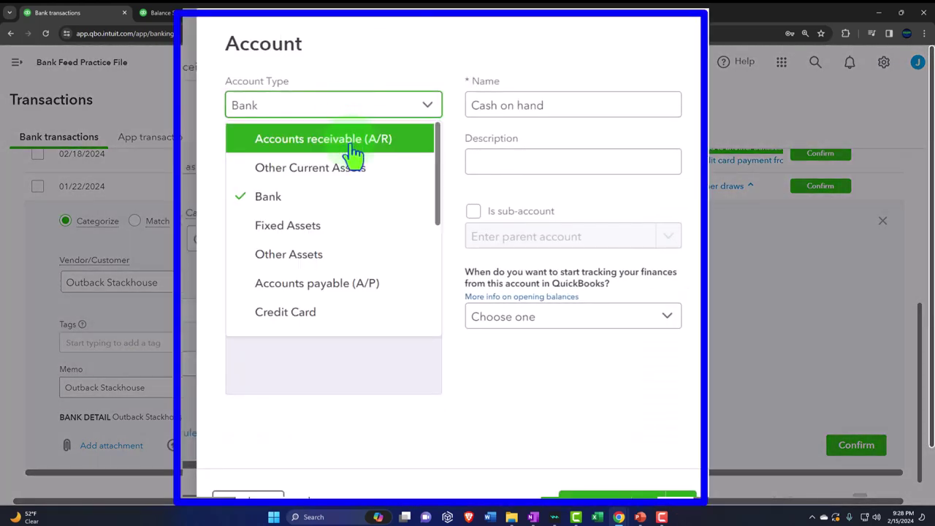
scroll(351, 173, down, 3)
scroll(338, 281, down, 2)
scroll(336, 287, down, 2)
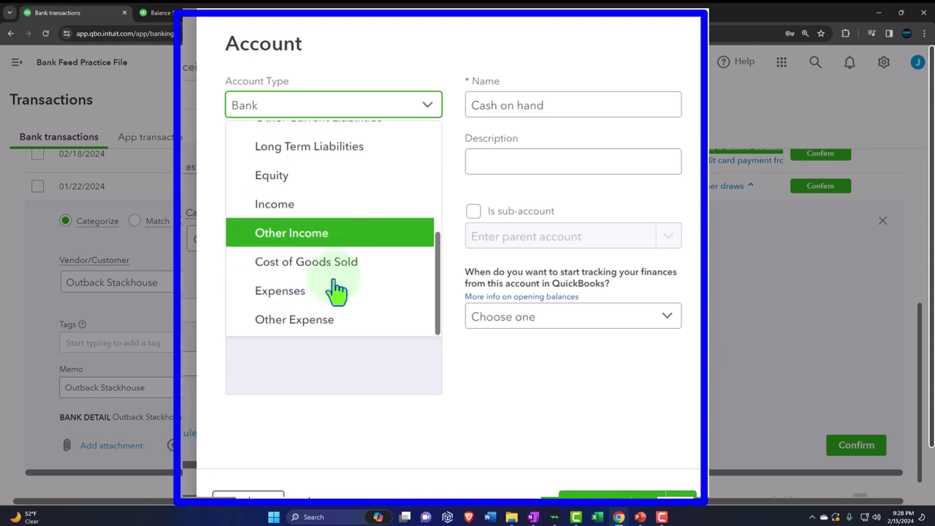
click(325, 292)
click(347, 174)
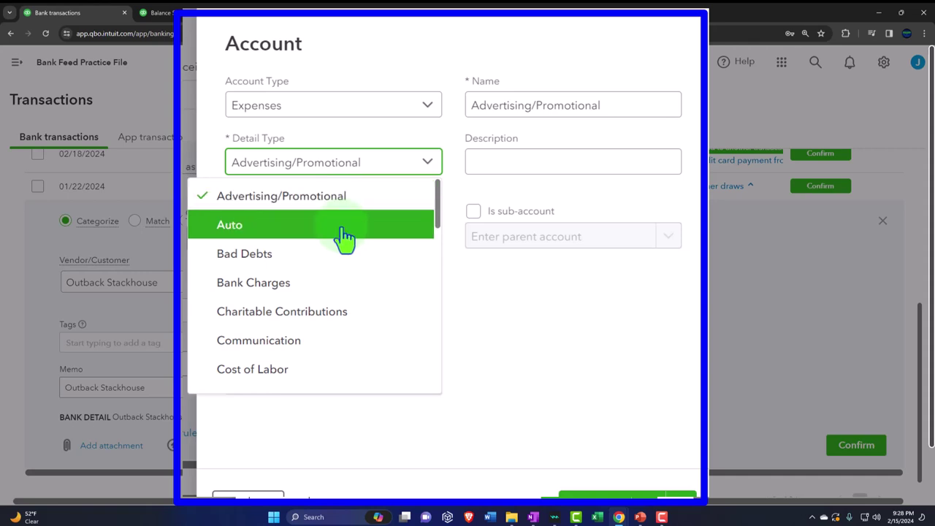
scroll(345, 248, down, 2)
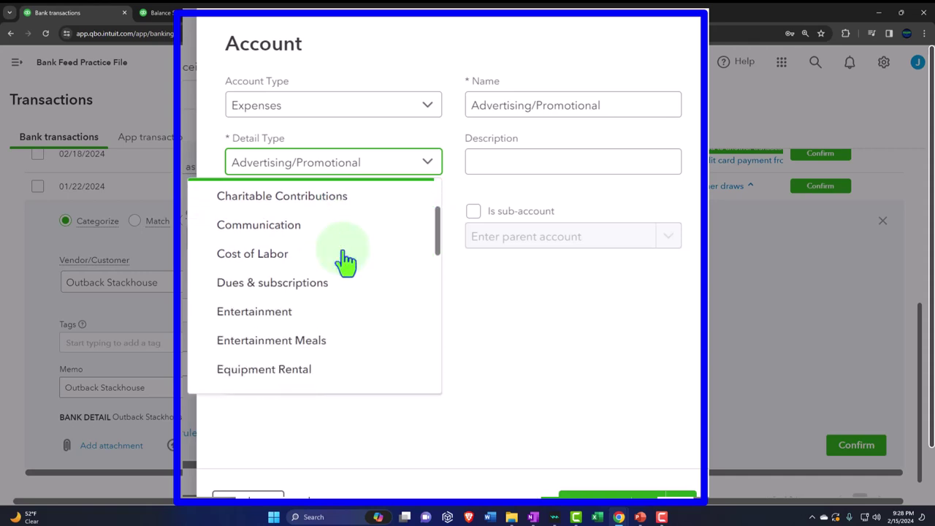
click(322, 344)
Step: Name the new expense account "Entertainment Meals - P" and save it as the transaction's category
click(501, 119)
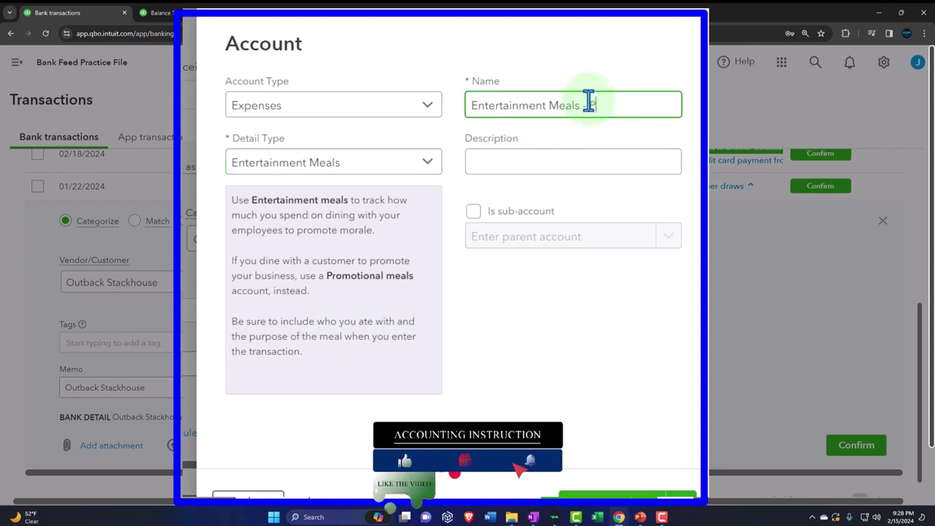
text(- P)
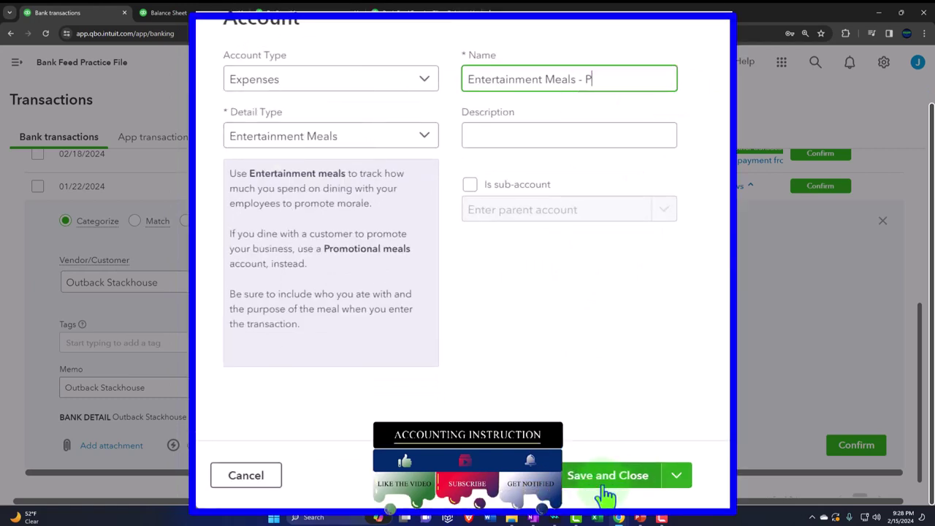
click(605, 488)
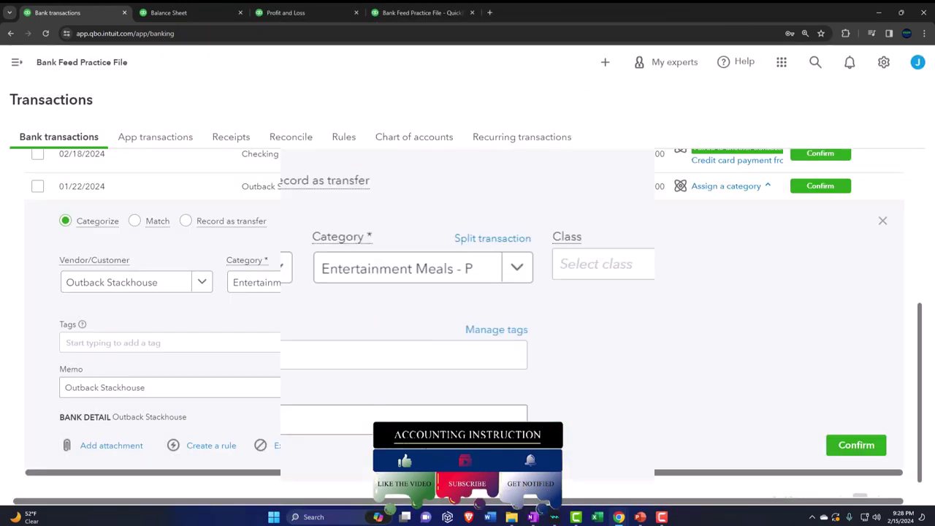
Step: Assign class P to the Outback Stackhouse transaction and confirm it
click(754, 271)
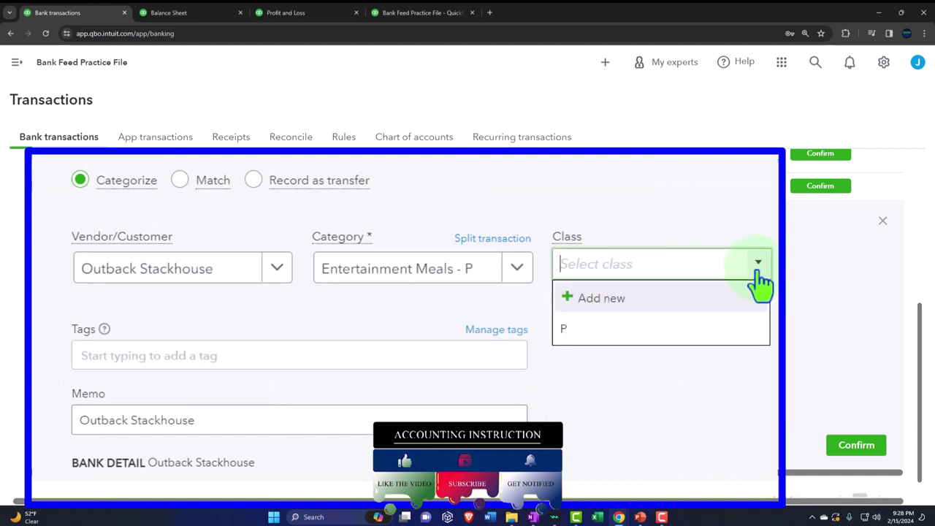
click(609, 340)
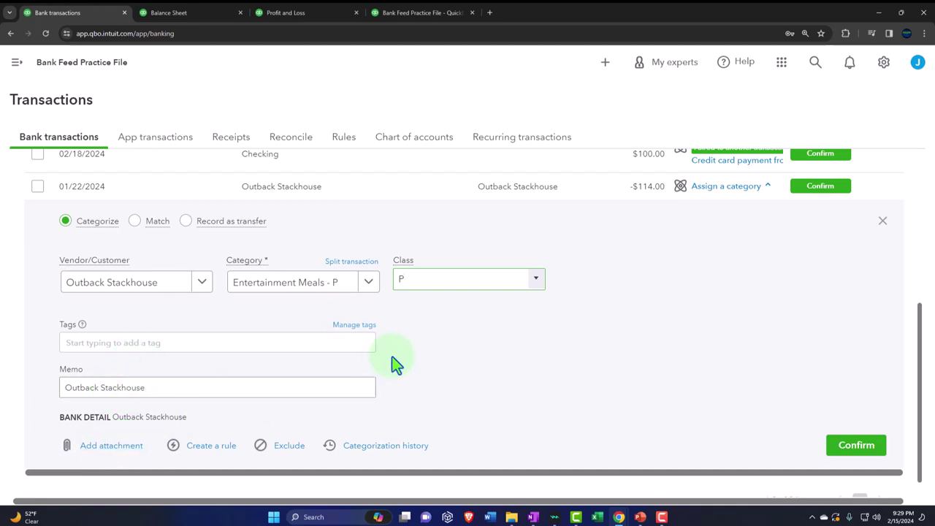
click(851, 450)
Step: Rerun the Balance Sheet report and examine the Amex - Credit Card balances for the charge's effect
click(234, 36)
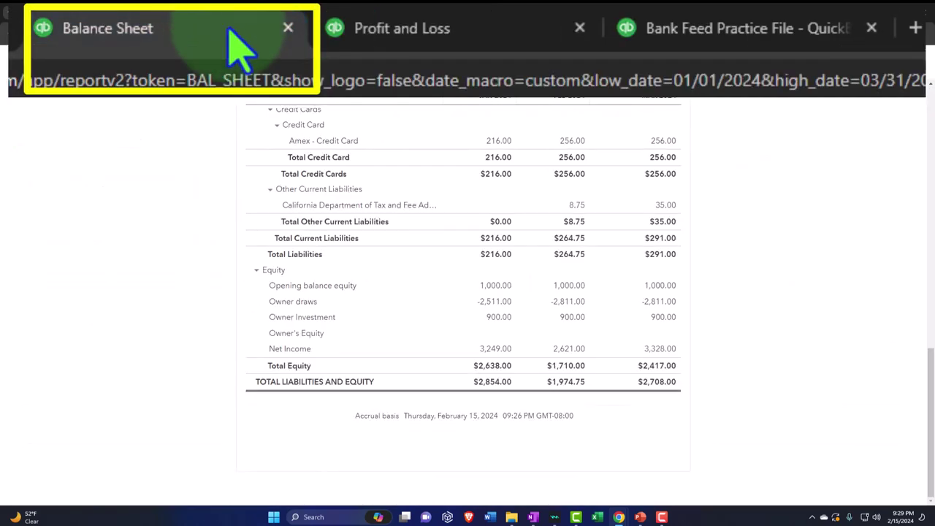
scroll(378, 204, up, 10)
scroll(409, 203, up, 3)
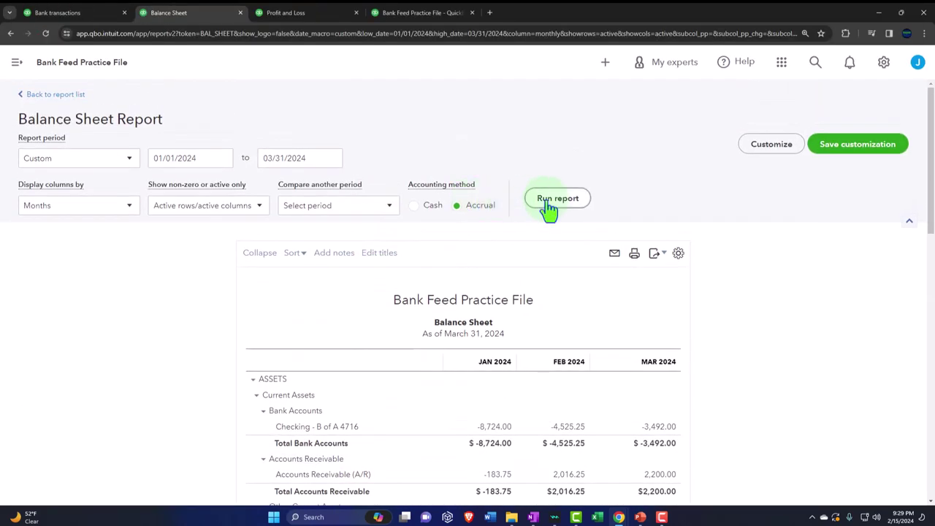
scroll(456, 355, down, 2)
key(ctrl+plus)
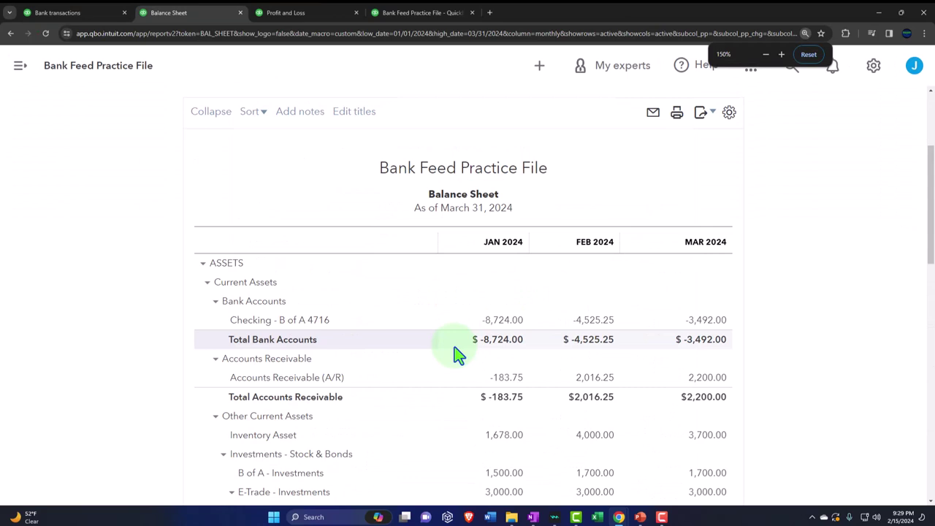
scroll(454, 354, down, 1)
scroll(455, 327, down, 1)
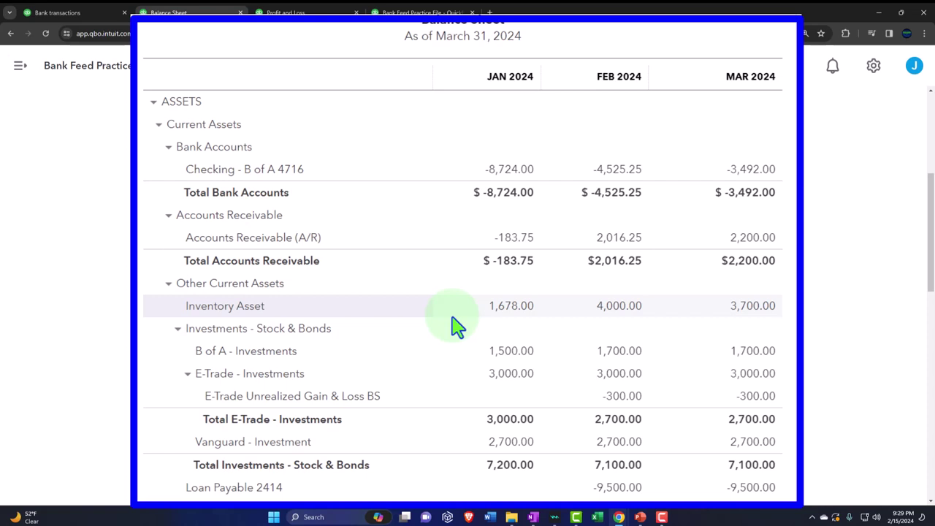
scroll(452, 326, down, 7)
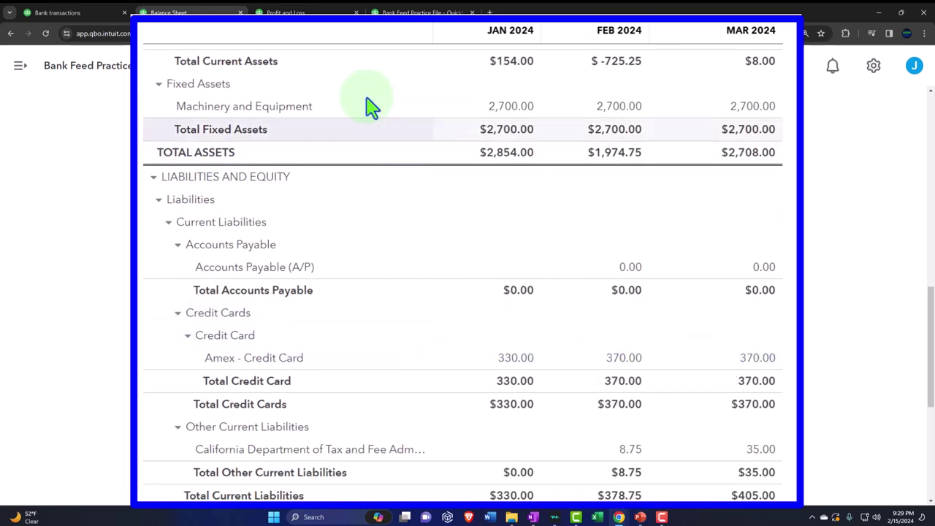
Step: Rerun the Profit and Loss report with columns displayed by Classes and check the P and Not Specified columns
click(307, 13)
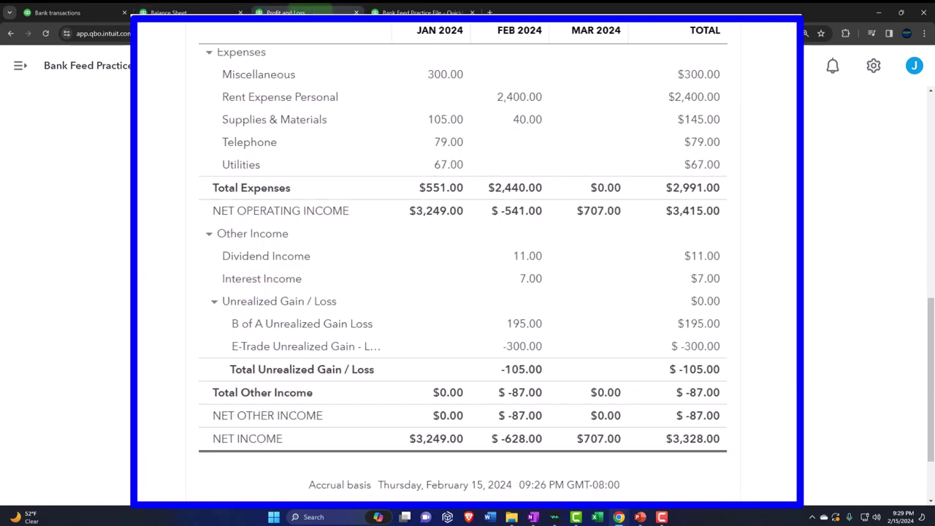
scroll(387, 278, up, 5)
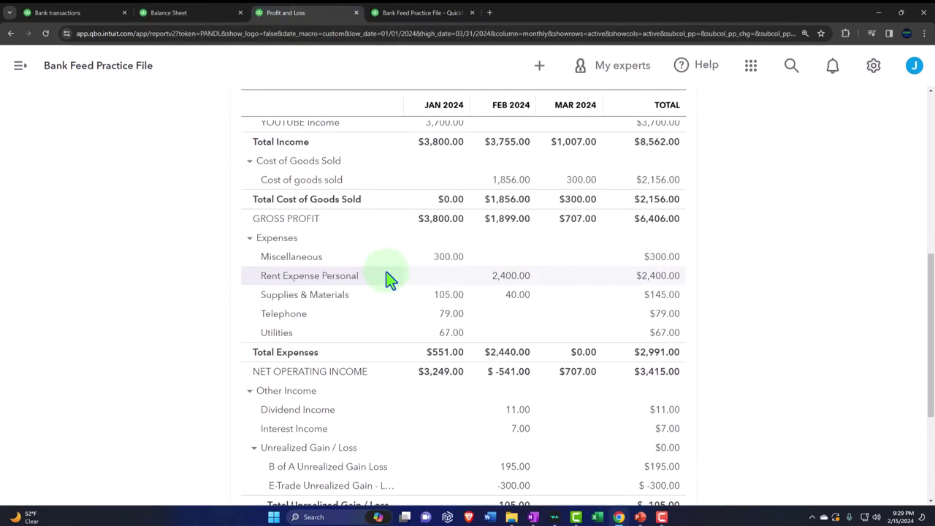
scroll(387, 277, up, 3)
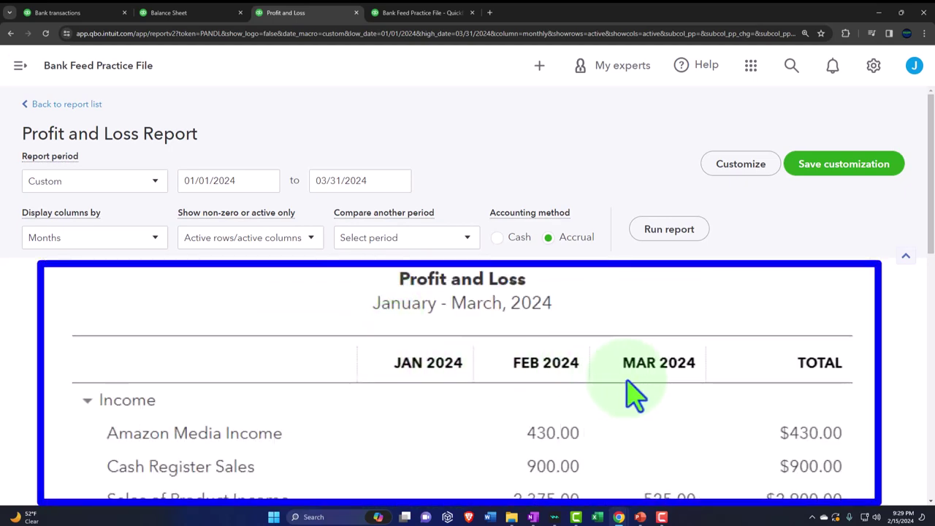
click(163, 239)
scroll(117, 379, down, 1)
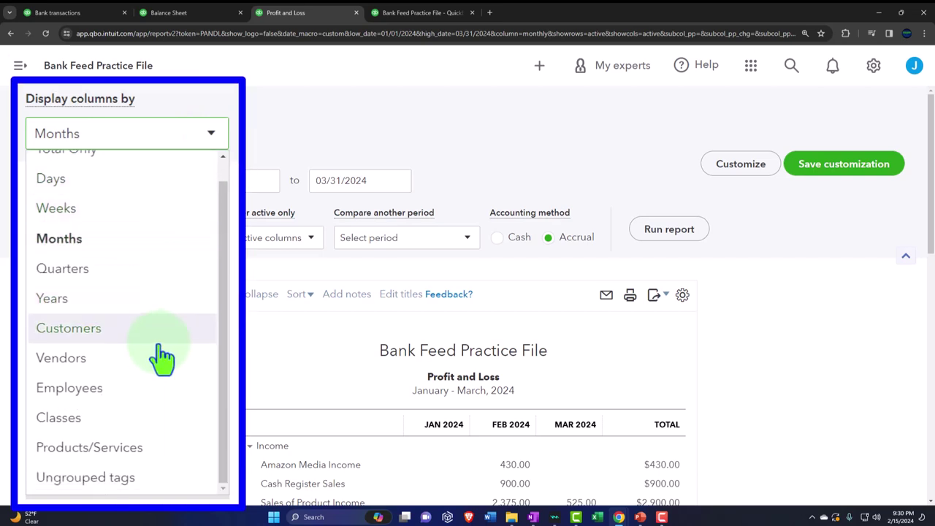
click(99, 430)
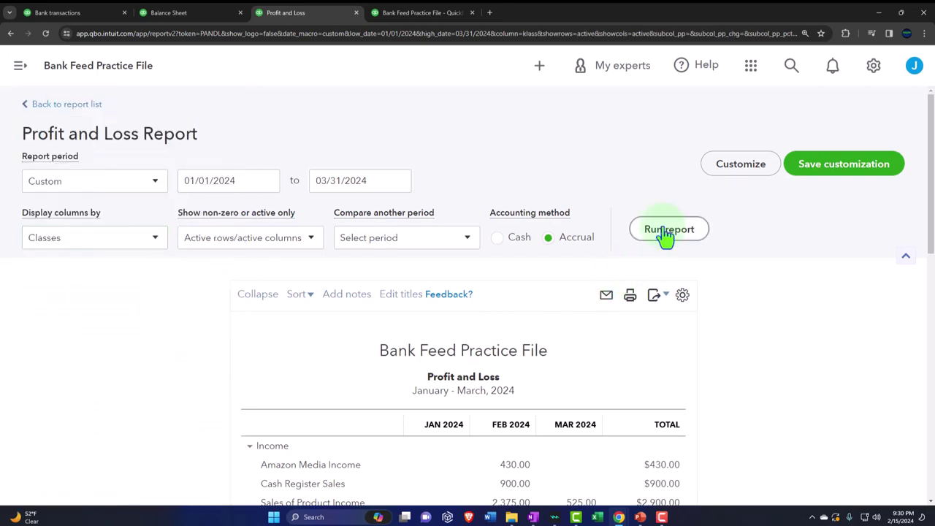
click(667, 232)
scroll(666, 237, down, 3)
scroll(757, 268, down, 1)
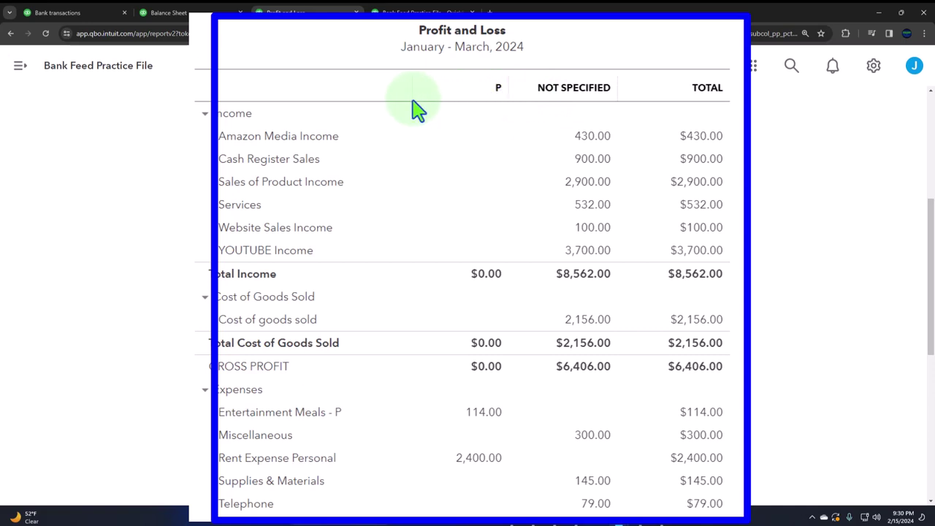
Step: Open the 02/09/2024 Amazon Media deposit from the Not Specified income, check its Class field, and exit without saving
click(587, 139)
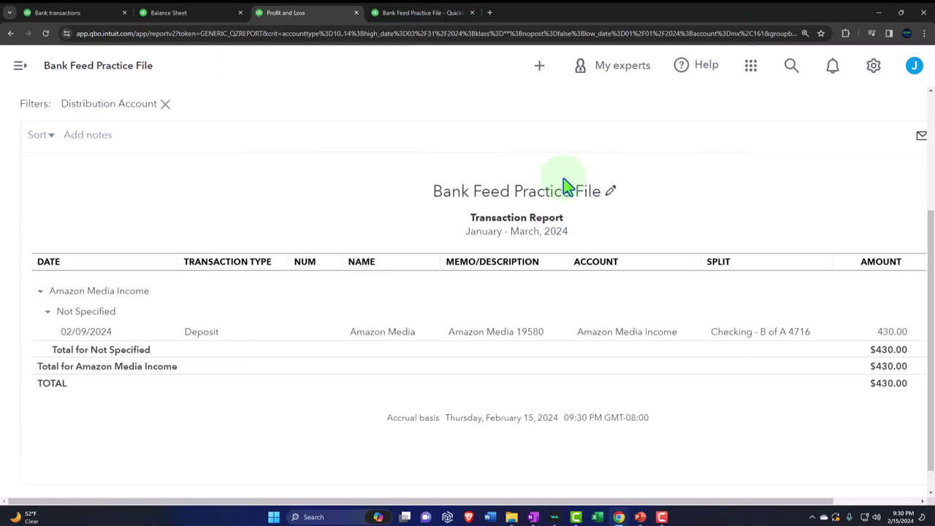
click(885, 335)
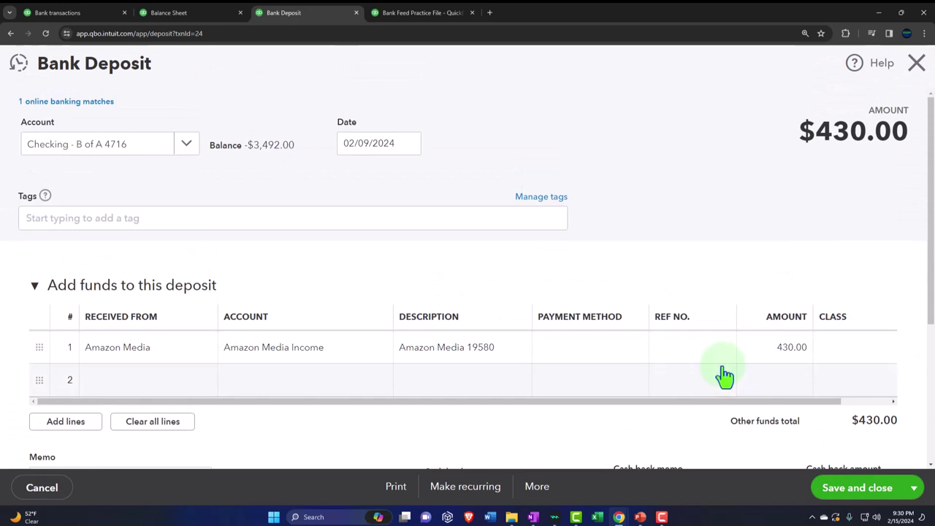
click(847, 353)
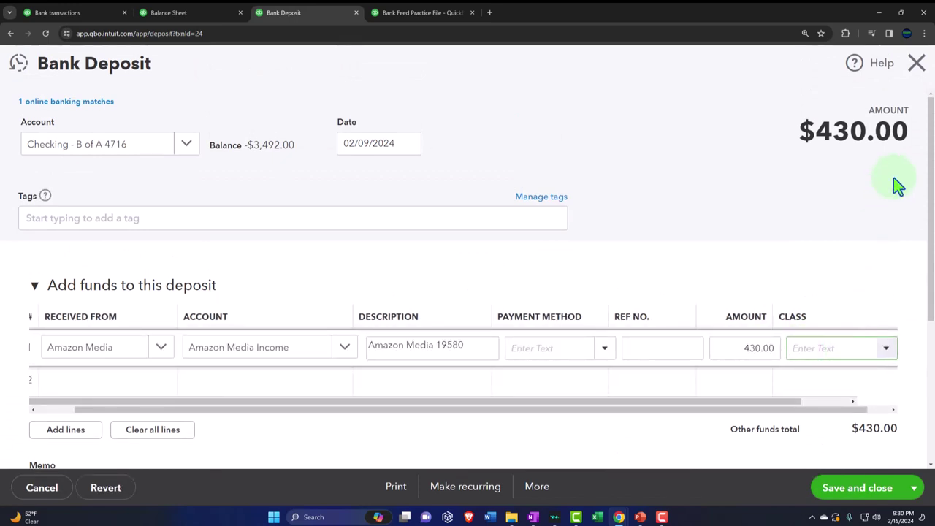
click(917, 70)
click(553, 300)
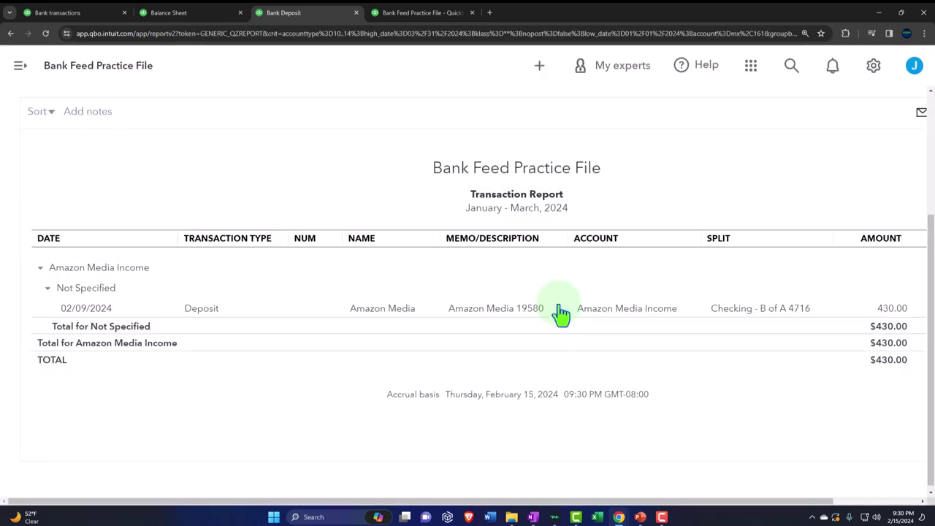
Step: Return to the Profit and Loss report by class and review the income and expense lines
key(ctrl+minus)
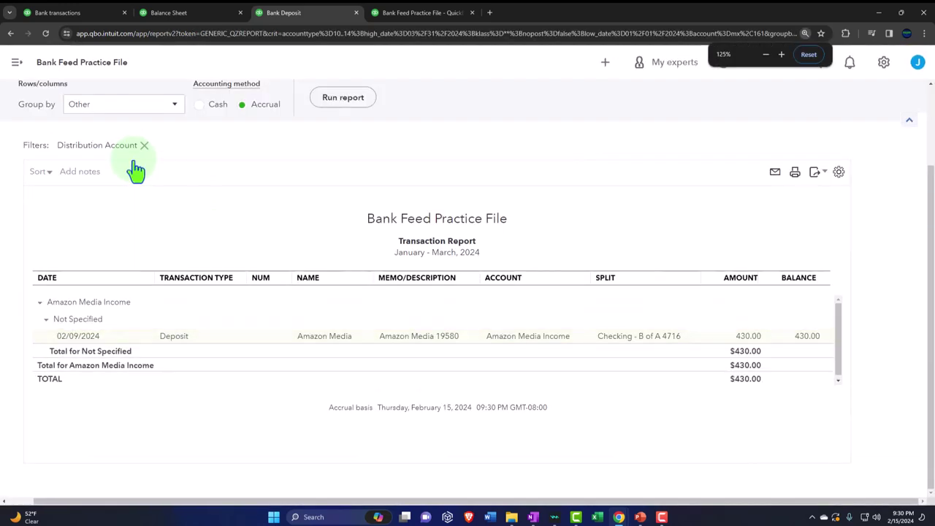
scroll(103, 155, up, 3)
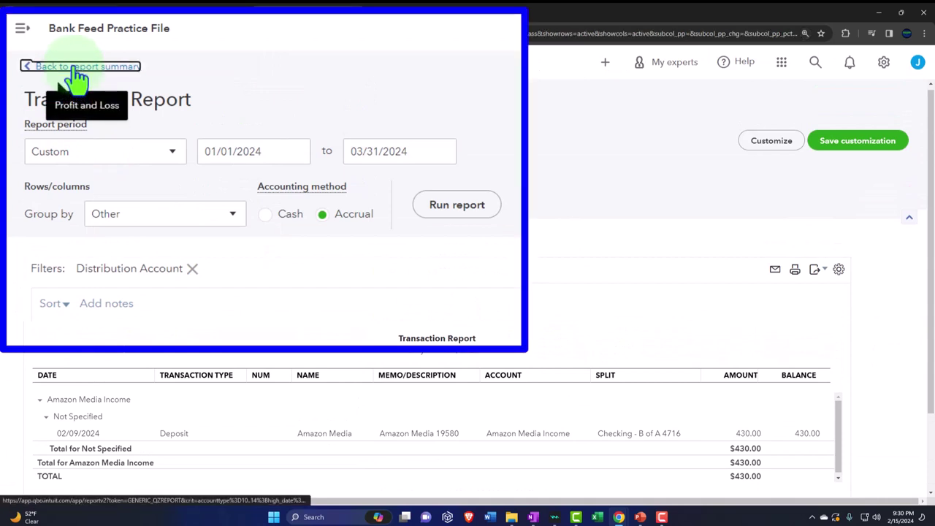
click(52, 92)
scroll(636, 263, down, 5)
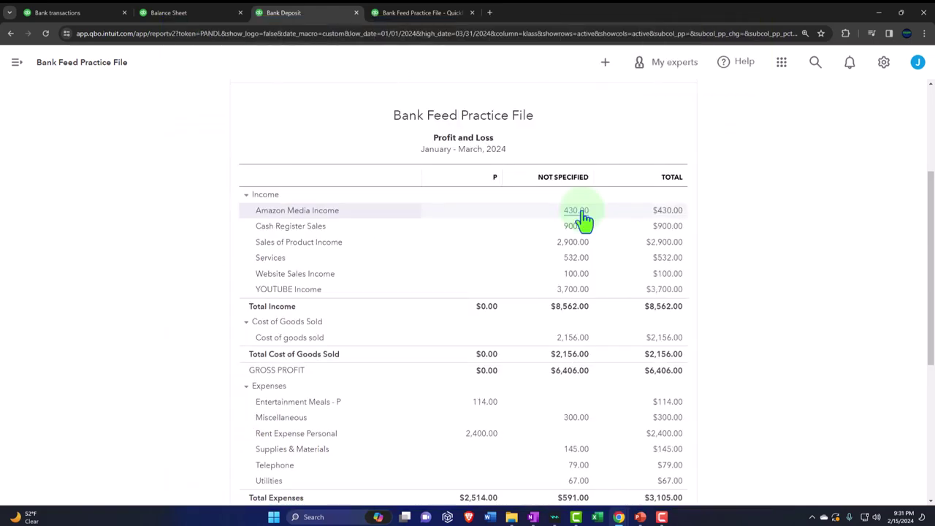
Step: Open the Staples record from the vendor list and review its expense transactions and their categories
key(ctrl+plus)
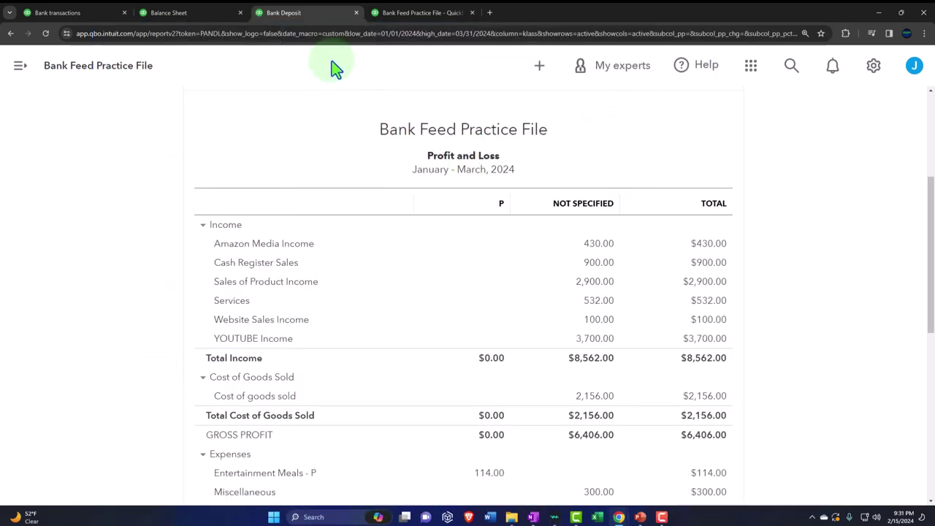
click(184, 12)
click(87, 12)
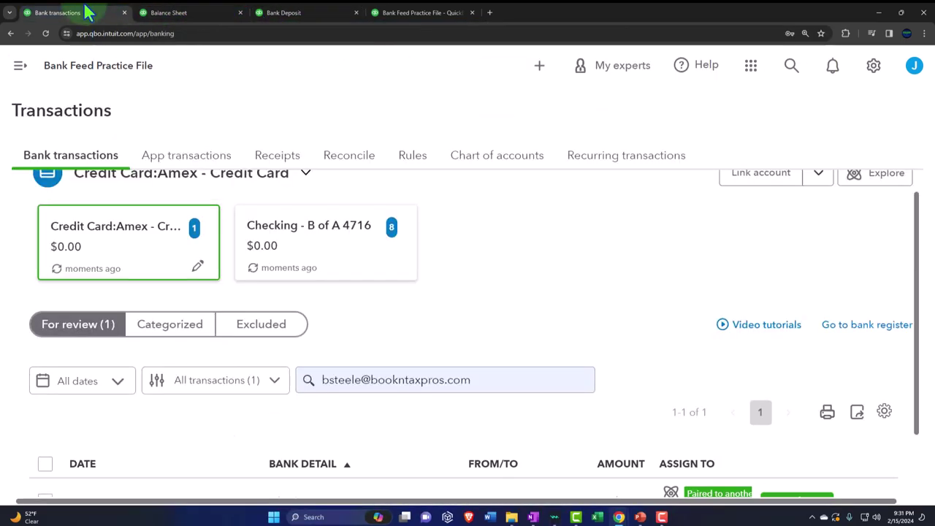
key(ctrl+minus)
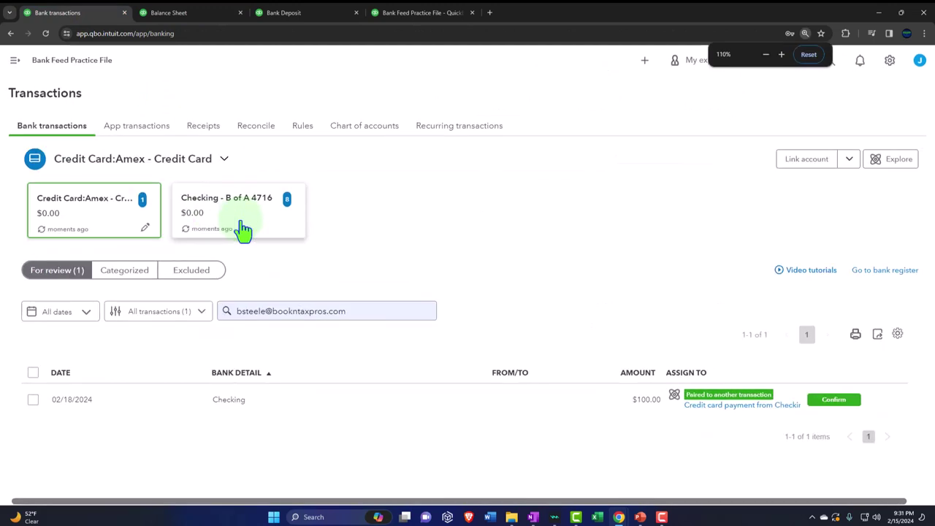
click(15, 61)
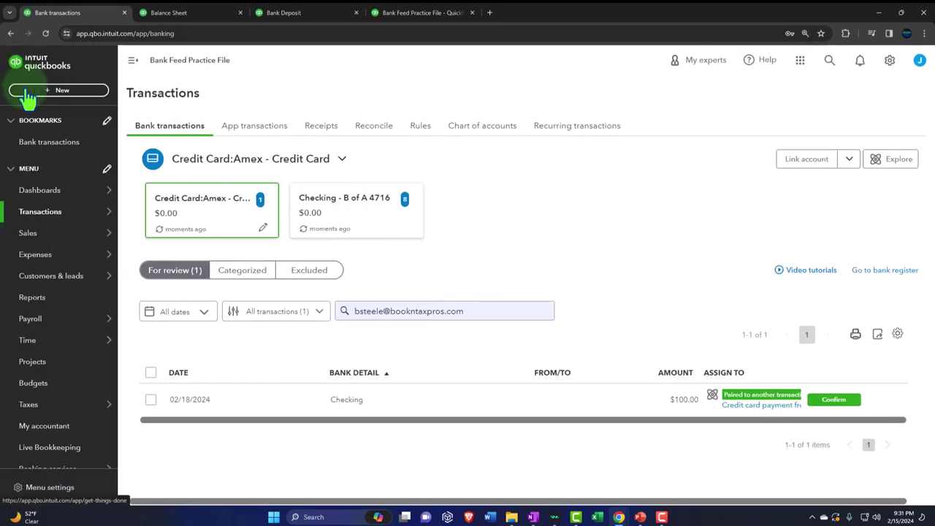
click(46, 255)
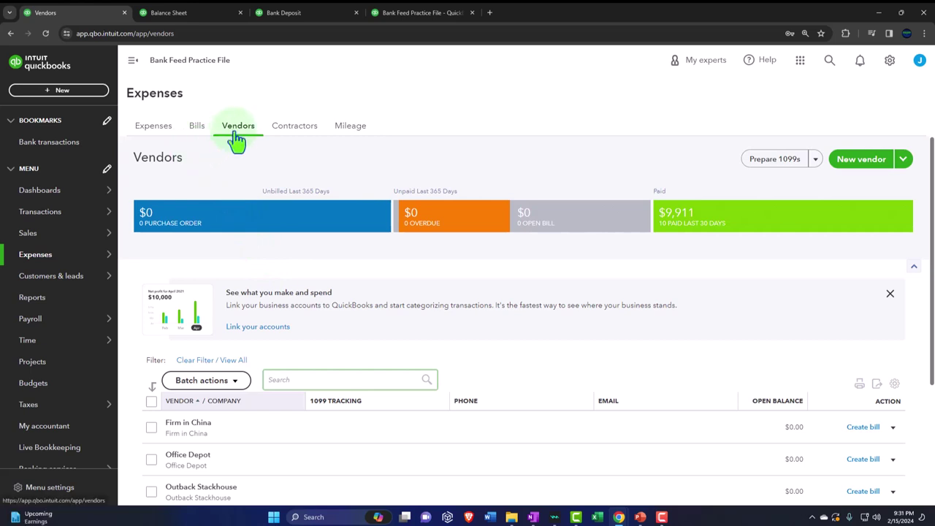
click(133, 60)
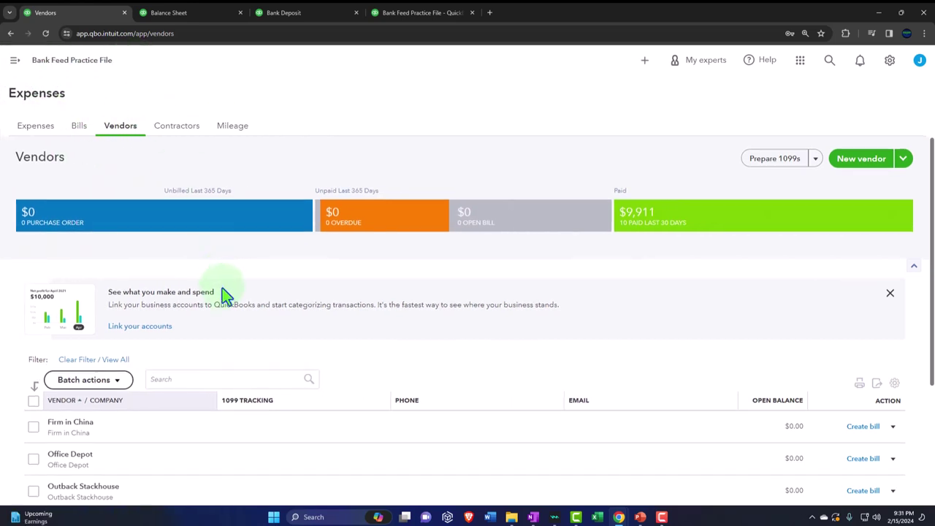
scroll(224, 292, down, 2)
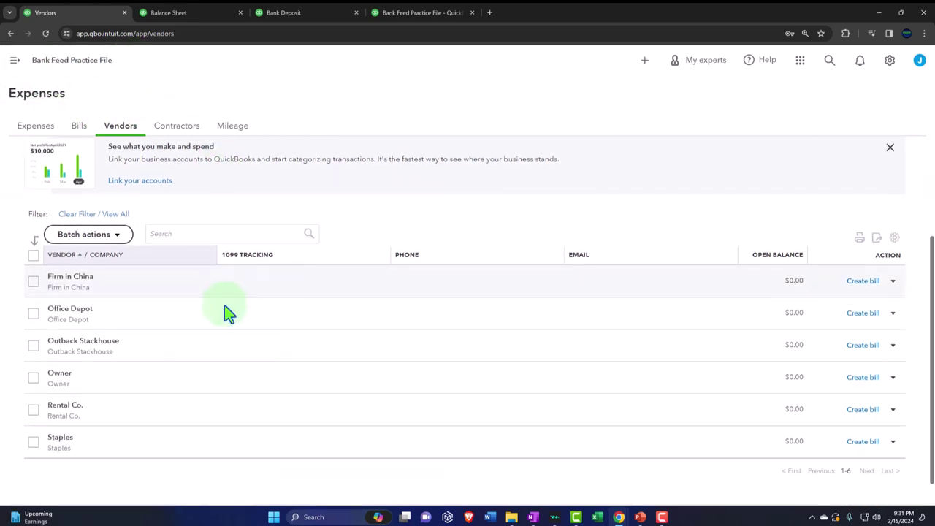
click(75, 442)
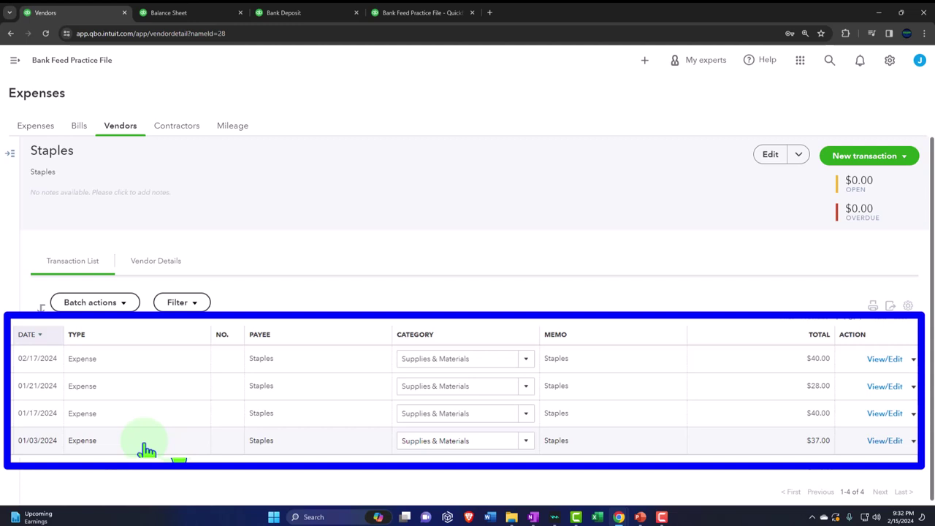
Step: Return to the bank transactions and check the B of A checking feed for the 02/18/2024 Amex payment
click(14, 61)
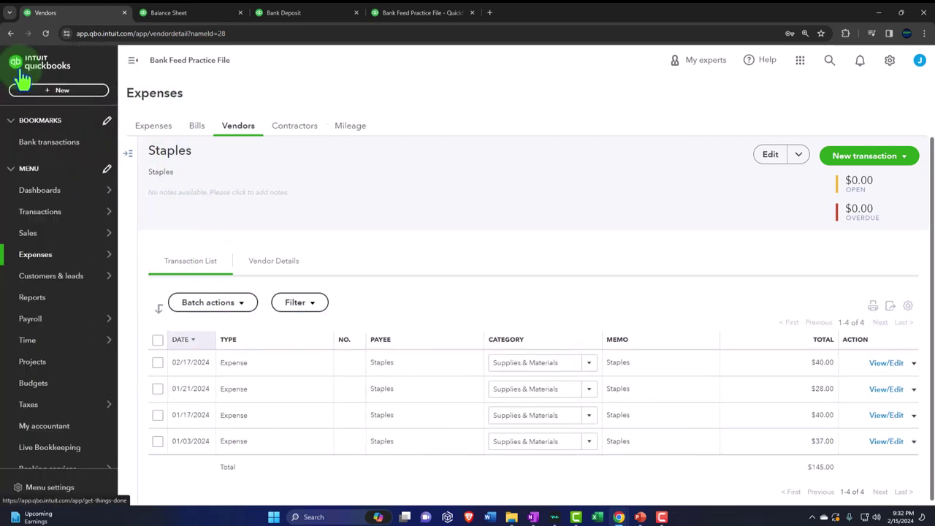
click(41, 212)
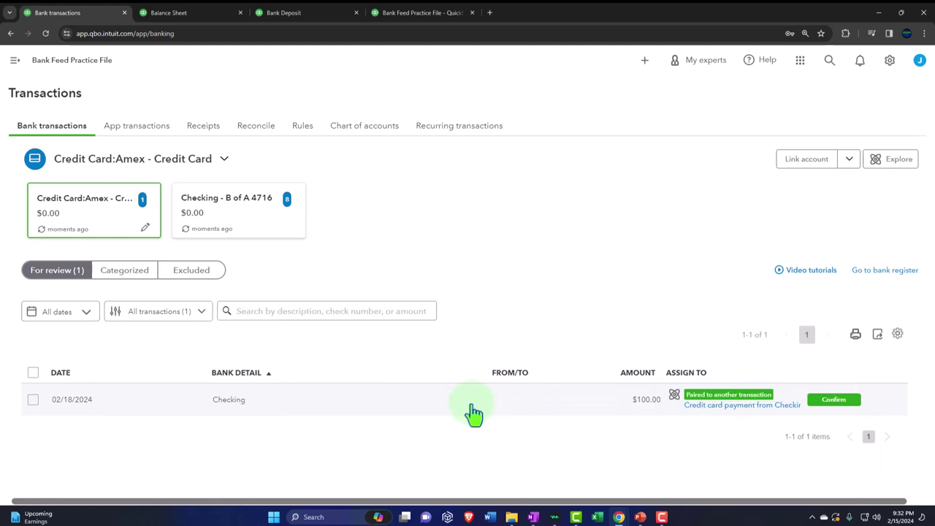
click(251, 213)
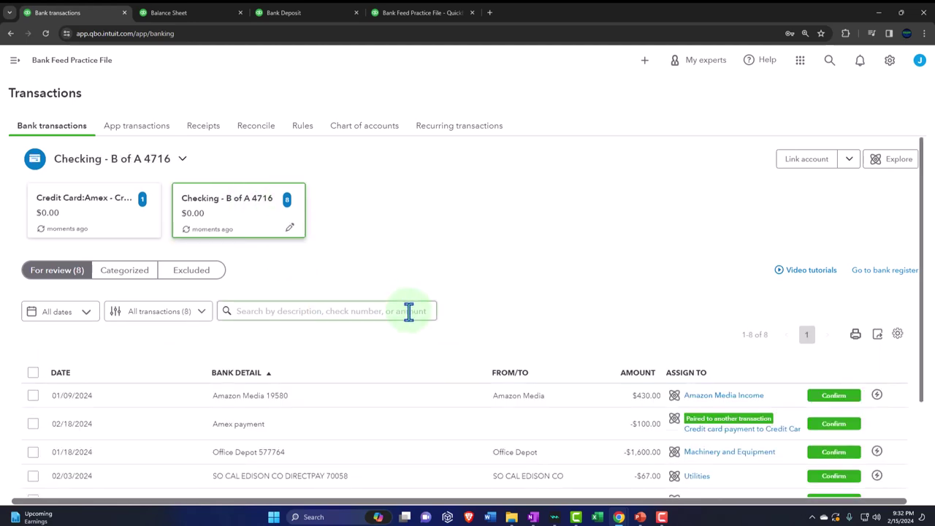
scroll(438, 344, down, 1)
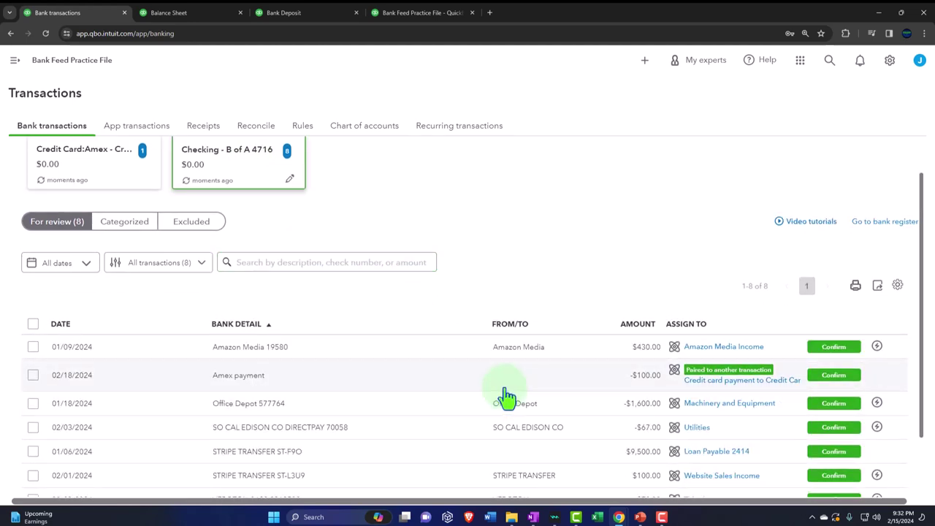
Step: Expand the 02/18/2024 Checking transaction in the Amex feed, examine its paired credit card payment details, and collapse it without confirming
click(94, 167)
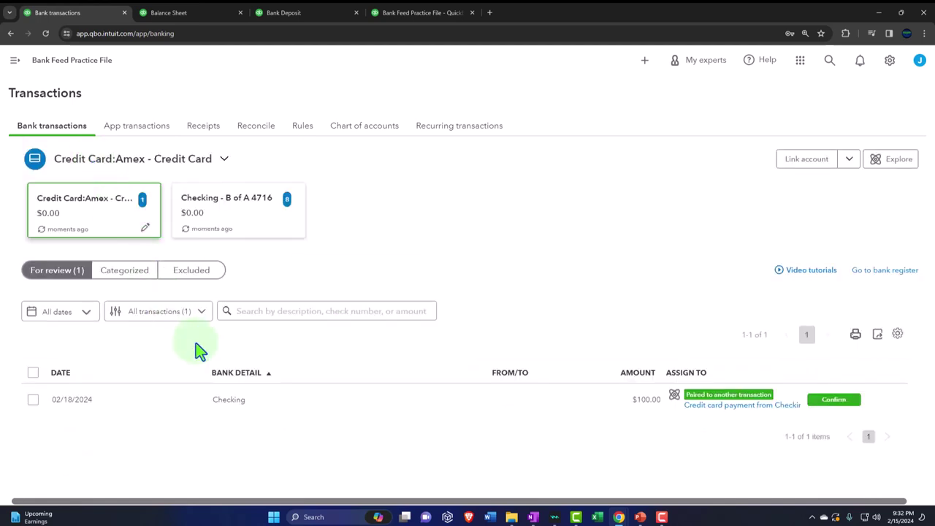
click(225, 406)
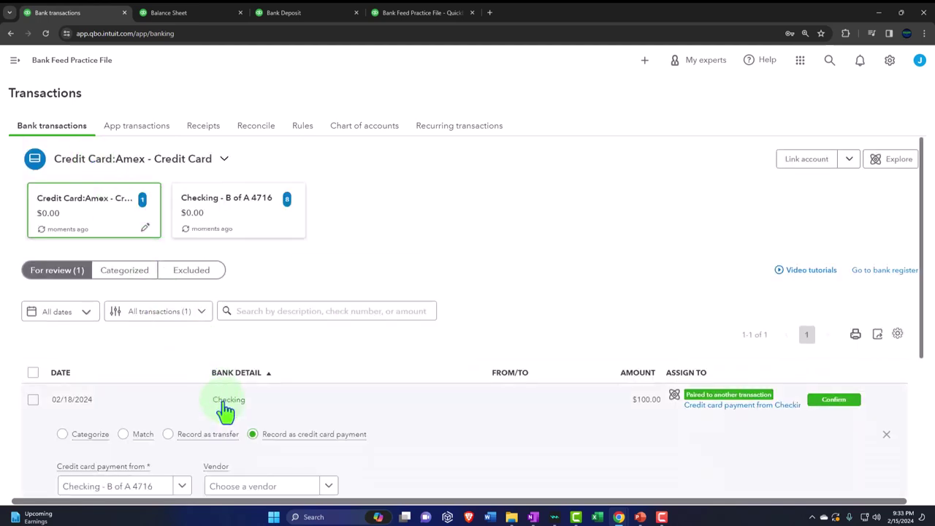
scroll(223, 409, down, 2)
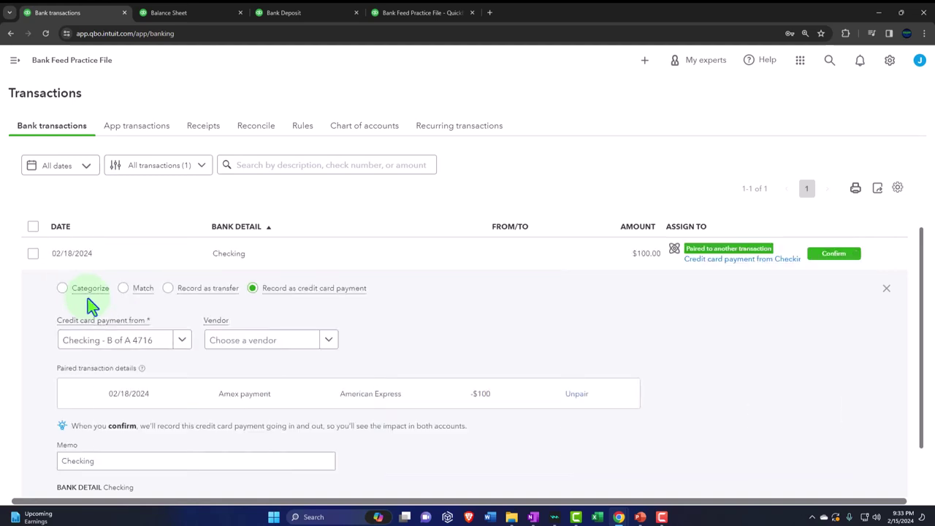
scroll(87, 298, up, 2)
scroll(88, 298, up, 1)
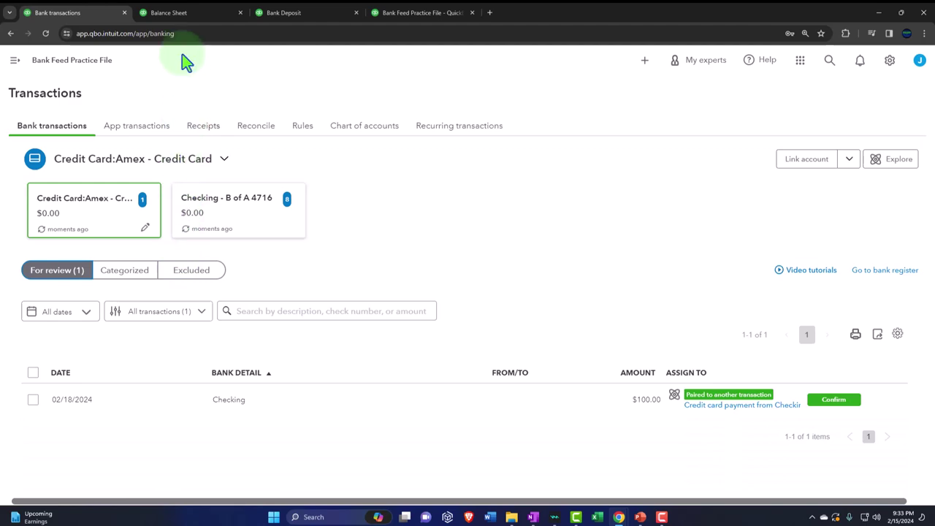
Step: Rerun the Balance Sheet for 01/01/2024 to 03/31/2024 and review the monthly assets, liabilities and equity
click(173, 14)
scroll(350, 178, up, 3)
scroll(351, 177, up, 4)
click(511, 183)
scroll(100, 367, down, 3)
key(ctrl+plus)
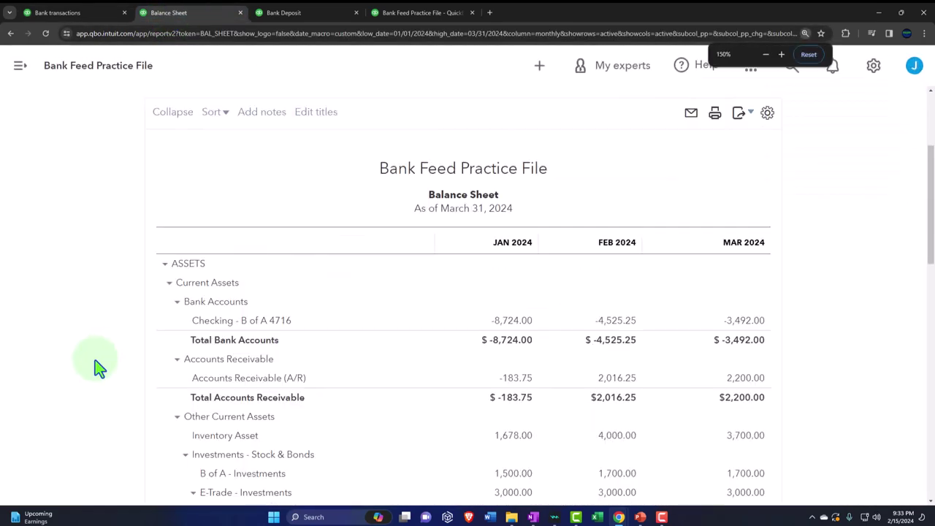
scroll(91, 356, down, 1)
scroll(33, 338, down, 6)
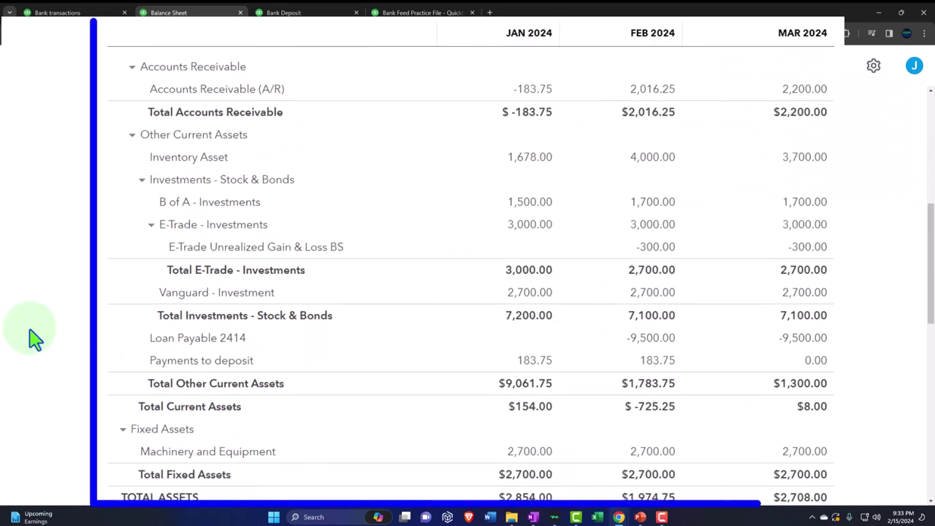
scroll(34, 338, down, 5)
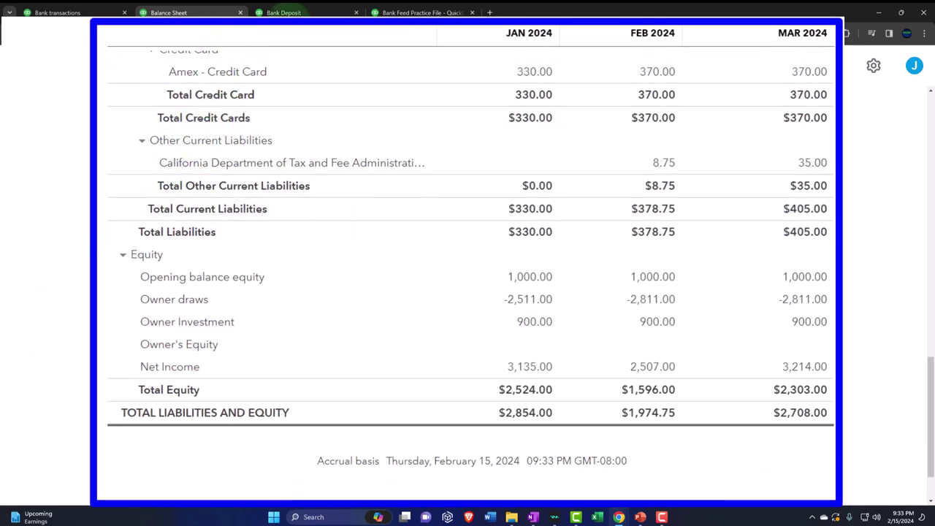
Step: Rerun the Profit and Loss report by Classes and review income, expenses and net income per column
click(288, 13)
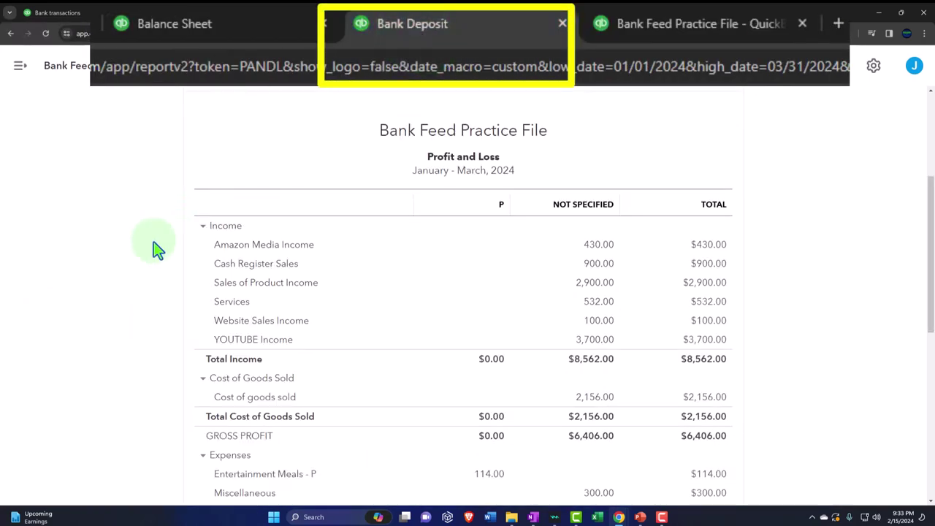
scroll(104, 298, up, 3)
click(662, 238)
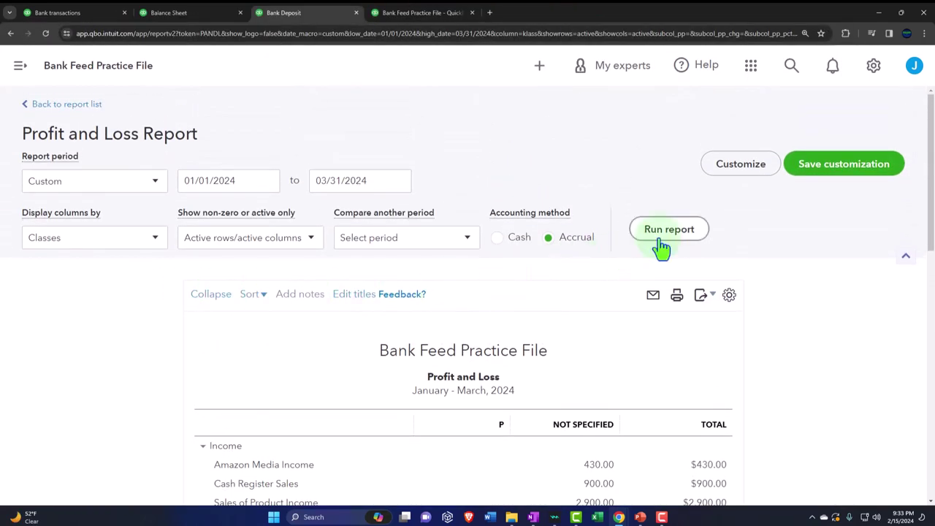
scroll(146, 321, down, 3)
scroll(137, 318, down, 1)
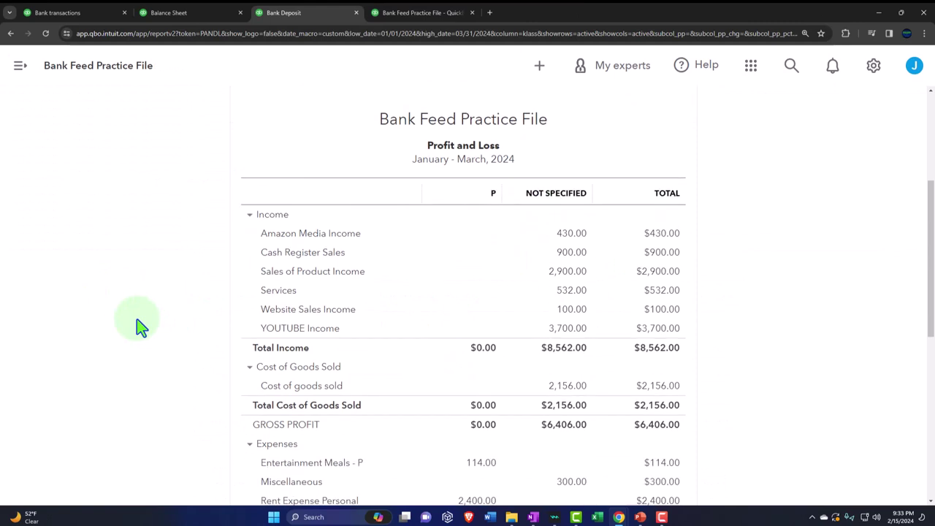
scroll(136, 318, down, 2)
scroll(137, 319, down, 3)
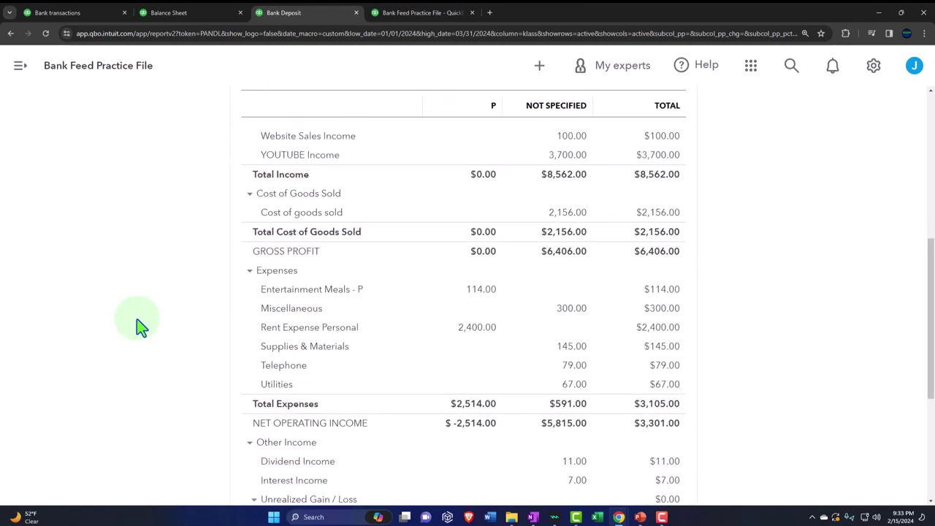
scroll(95, 354, down, 2)
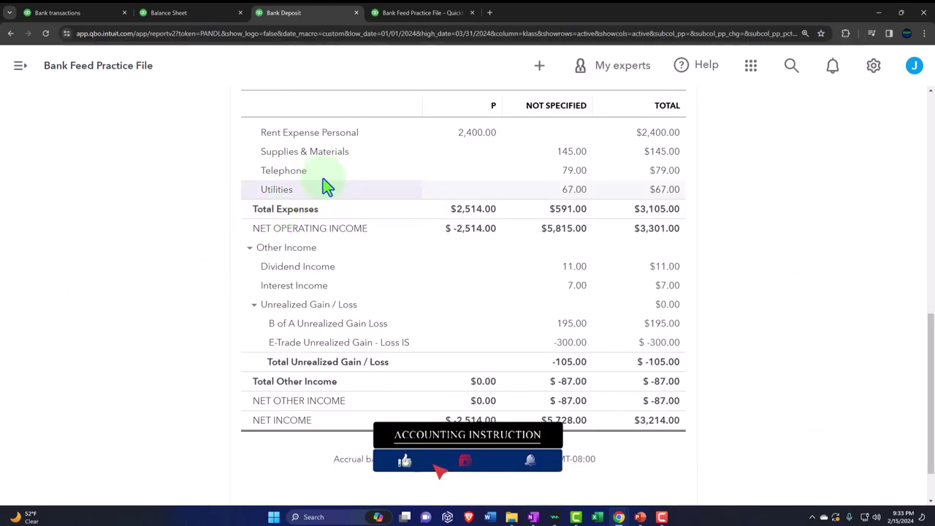
Step: Rerun the Trial Balance report by Months and review the debit and credit balances down to the totals
click(760, 23)
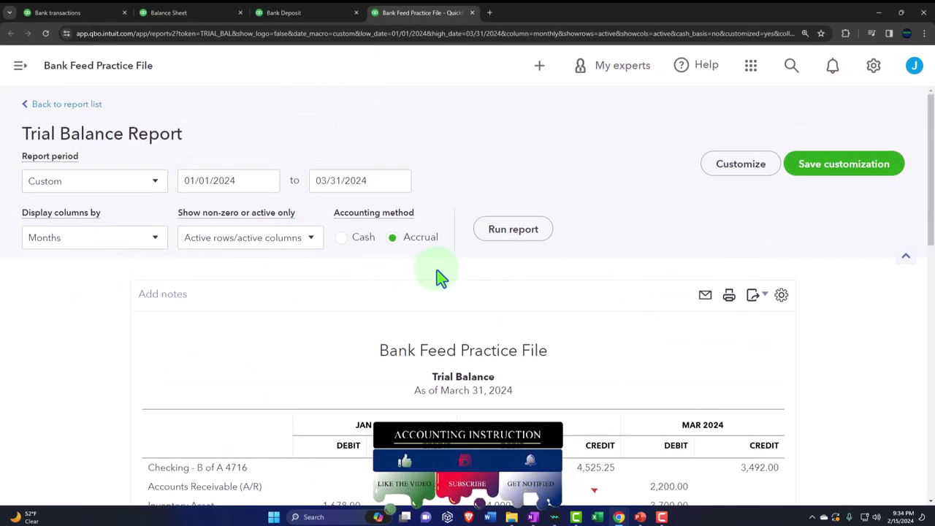
click(504, 232)
scroll(450, 241, down, 3)
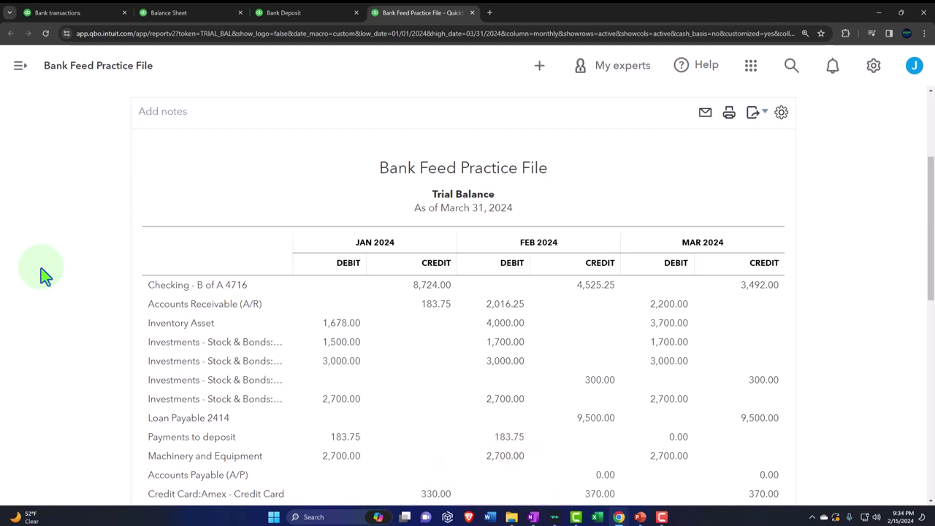
scroll(44, 274, down, 2)
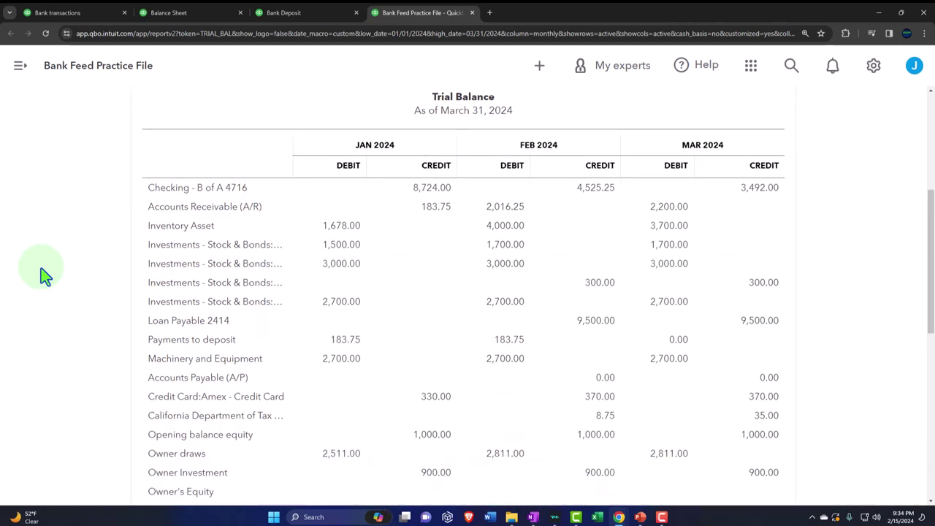
scroll(44, 273, down, 5)
scroll(33, 267, down, 5)
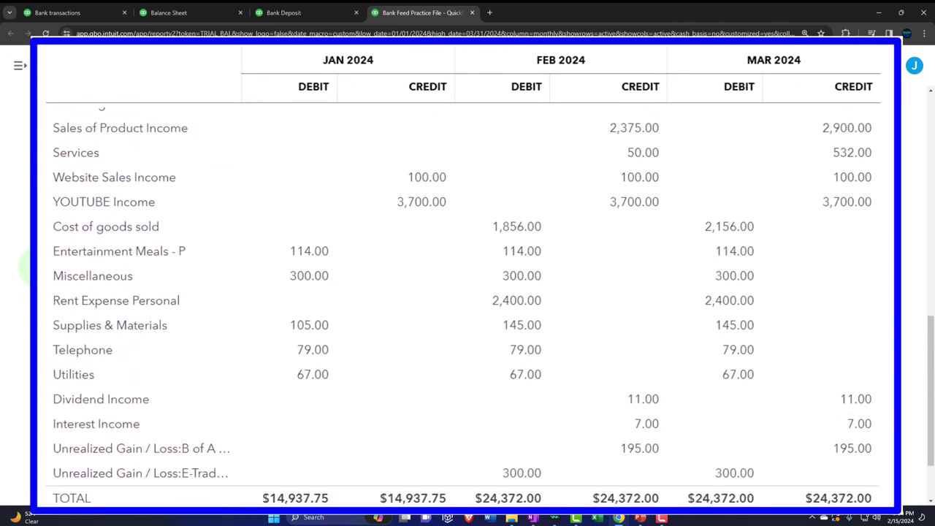